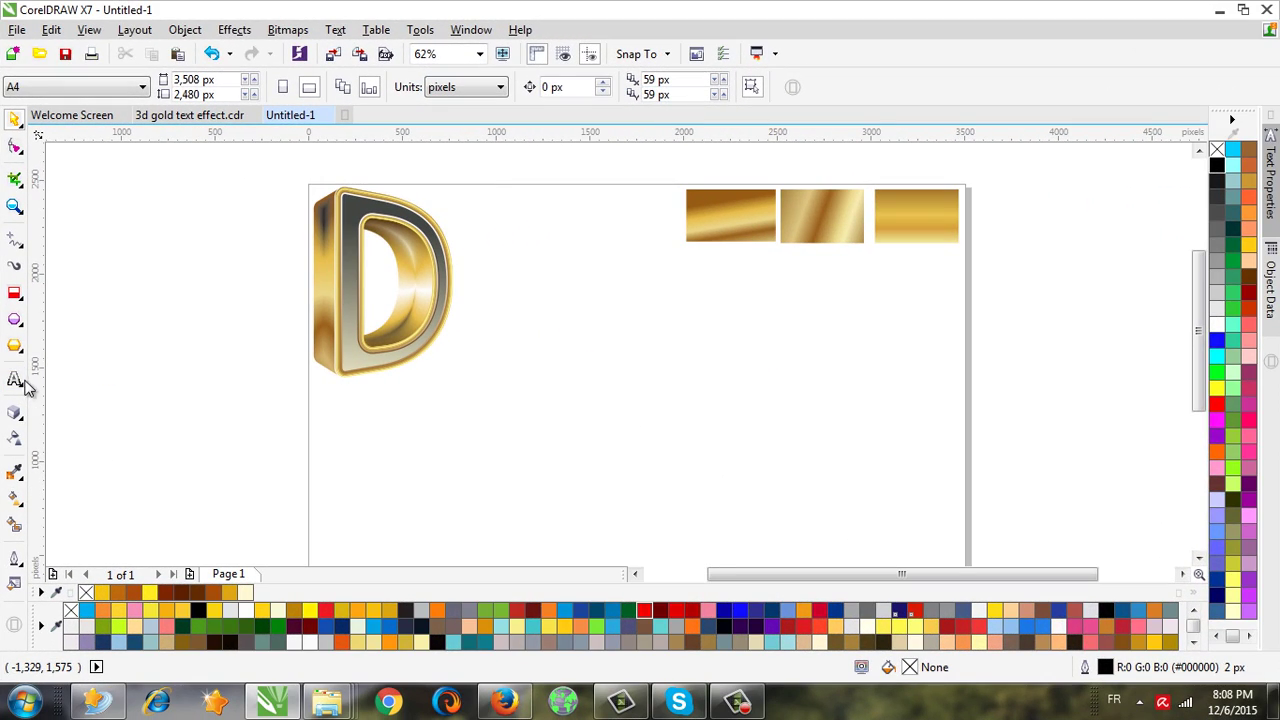
Type a black letter D beside the reference letter and enlarge it to about 411 pt.
left_click(15, 380)
left_click(643, 383)
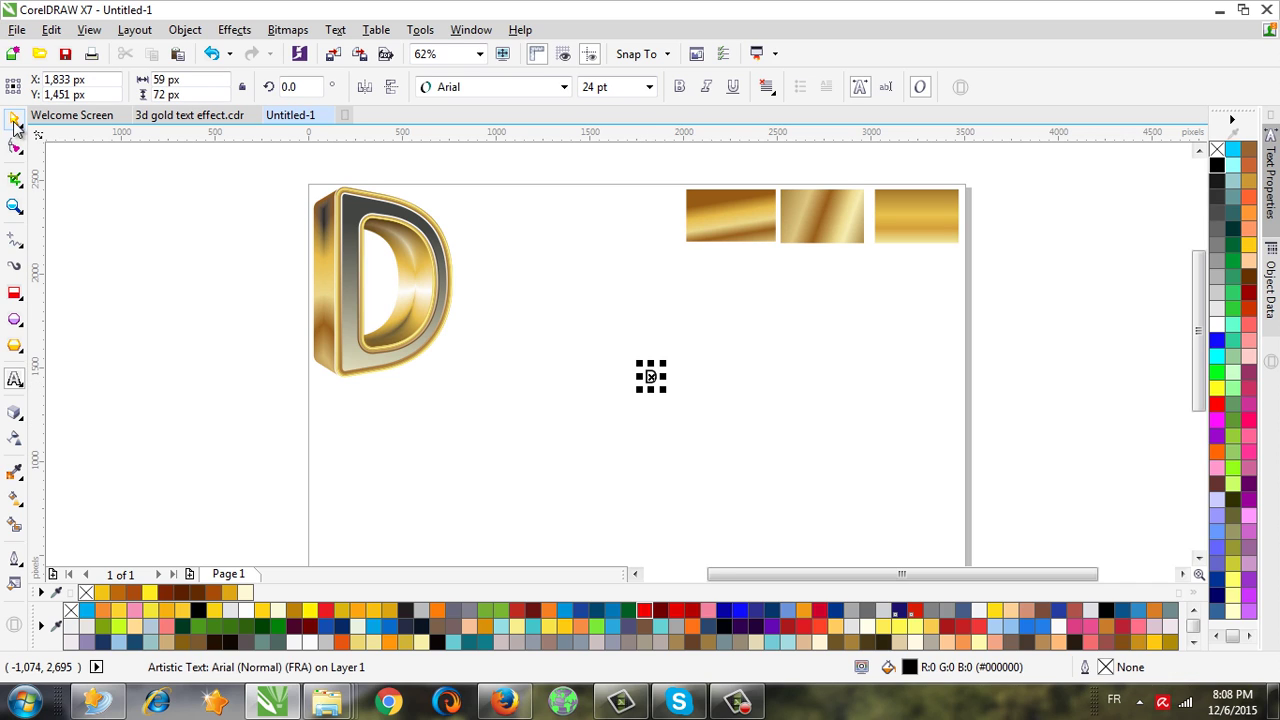
key("ctrl+space")
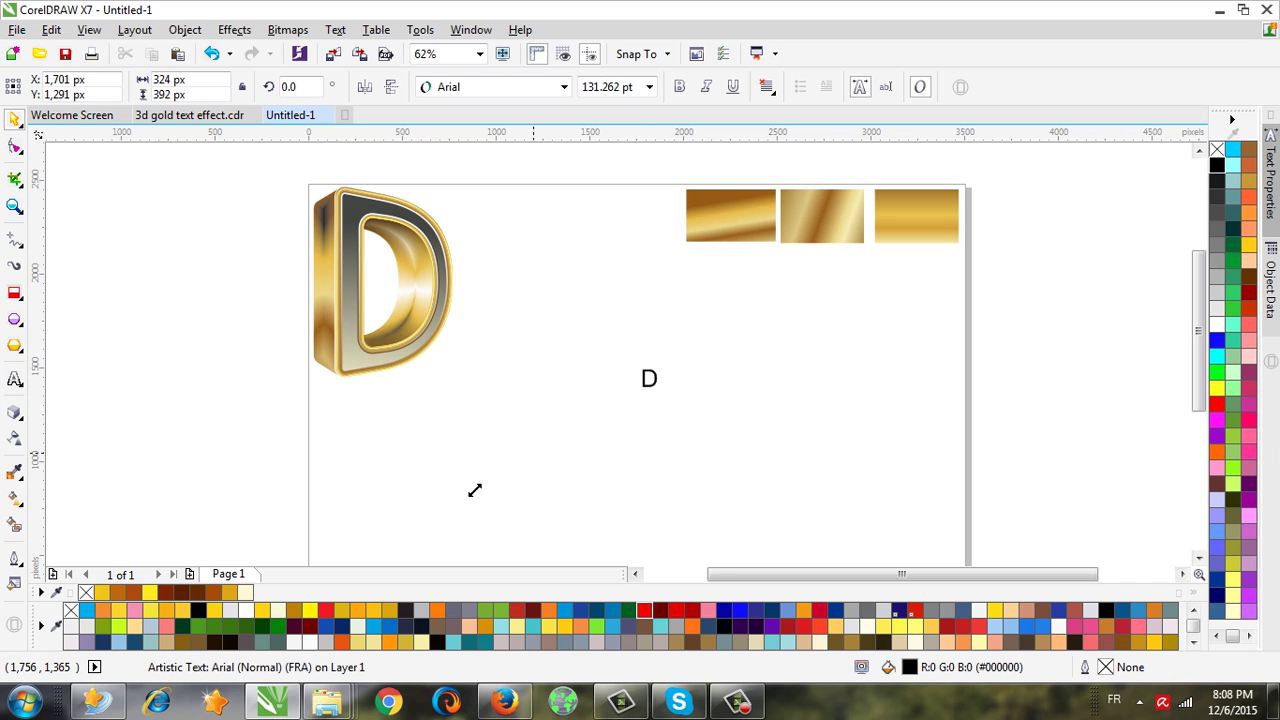
left_click_drag(637, 392, 457, 525)
left_click_drag(666, 362, 733, 277)
left_click_drag(676, 335, 654, 319)
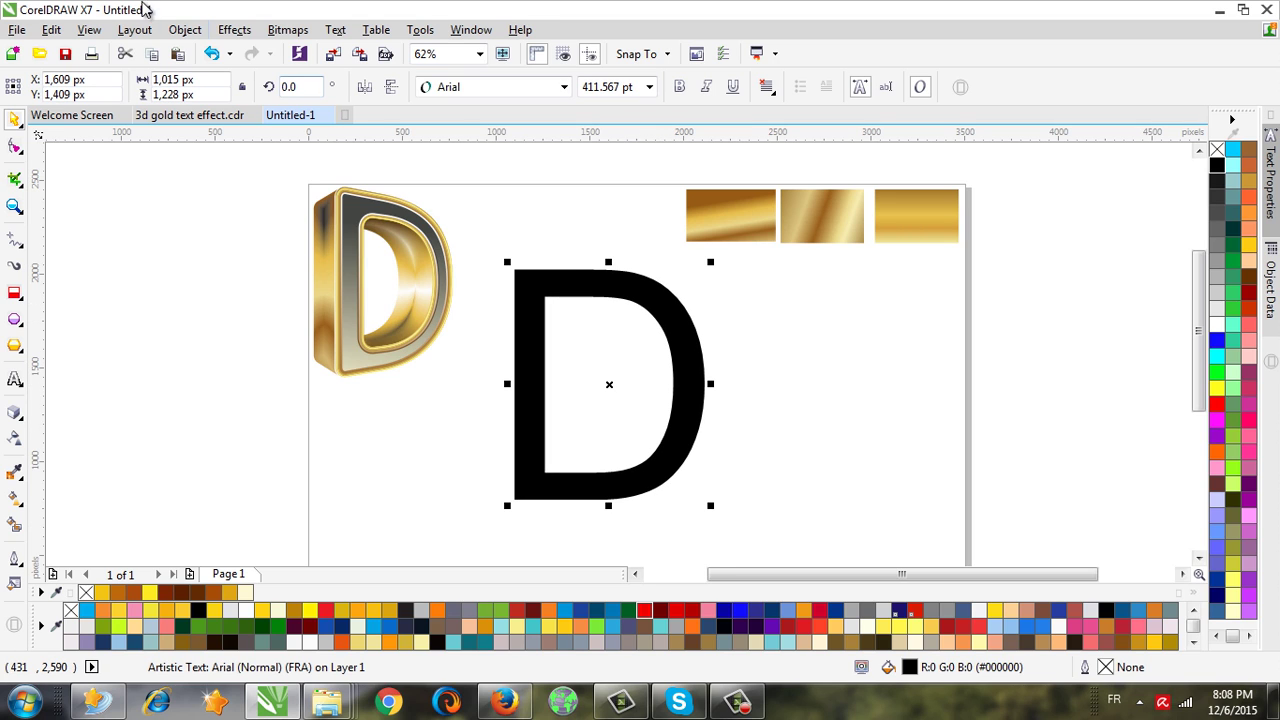
left_click(185, 32)
Convert the D to curves and apply a 10 px radius fillet to its corners.
left_click(222, 419)
left_click(471, 31)
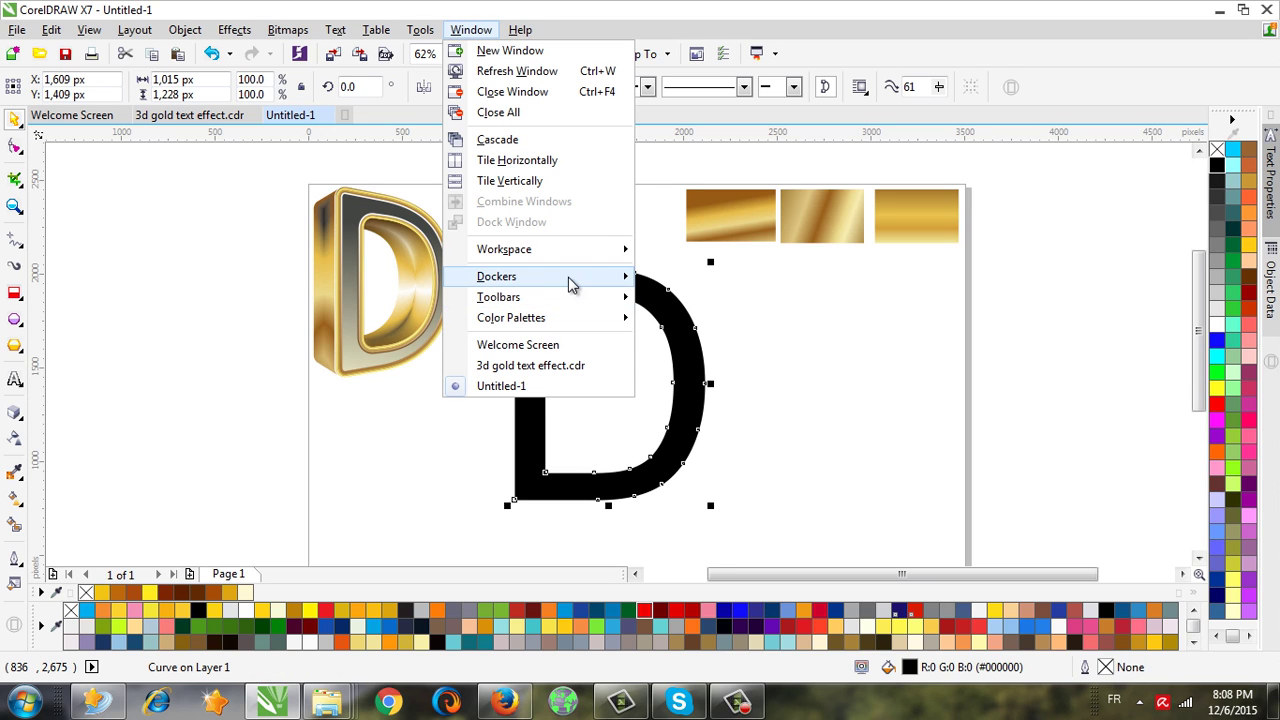
mouse_move(600, 284)
left_click(708, 296)
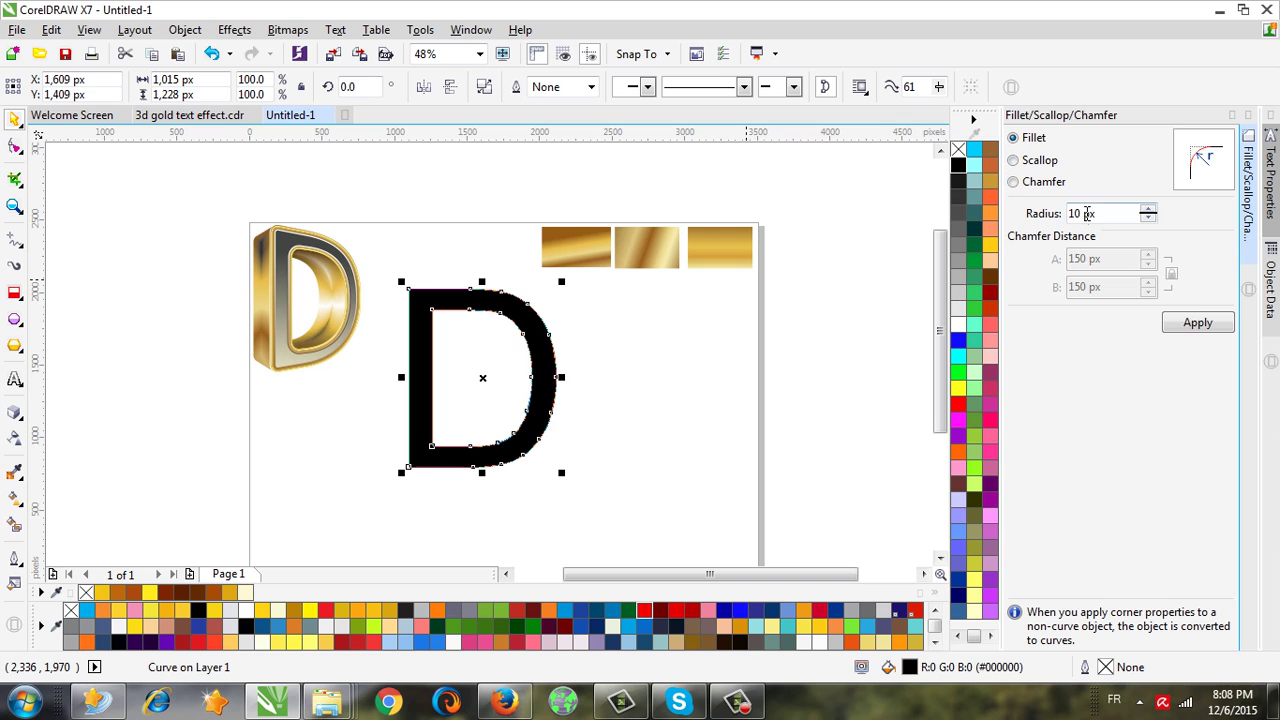
left_click(1024, 213)
left_click(1196, 322)
Zoom in and out to check the rounded corners, then reselect the black D.
left_click(600, 466)
scroll(418, 452, "up", 3)
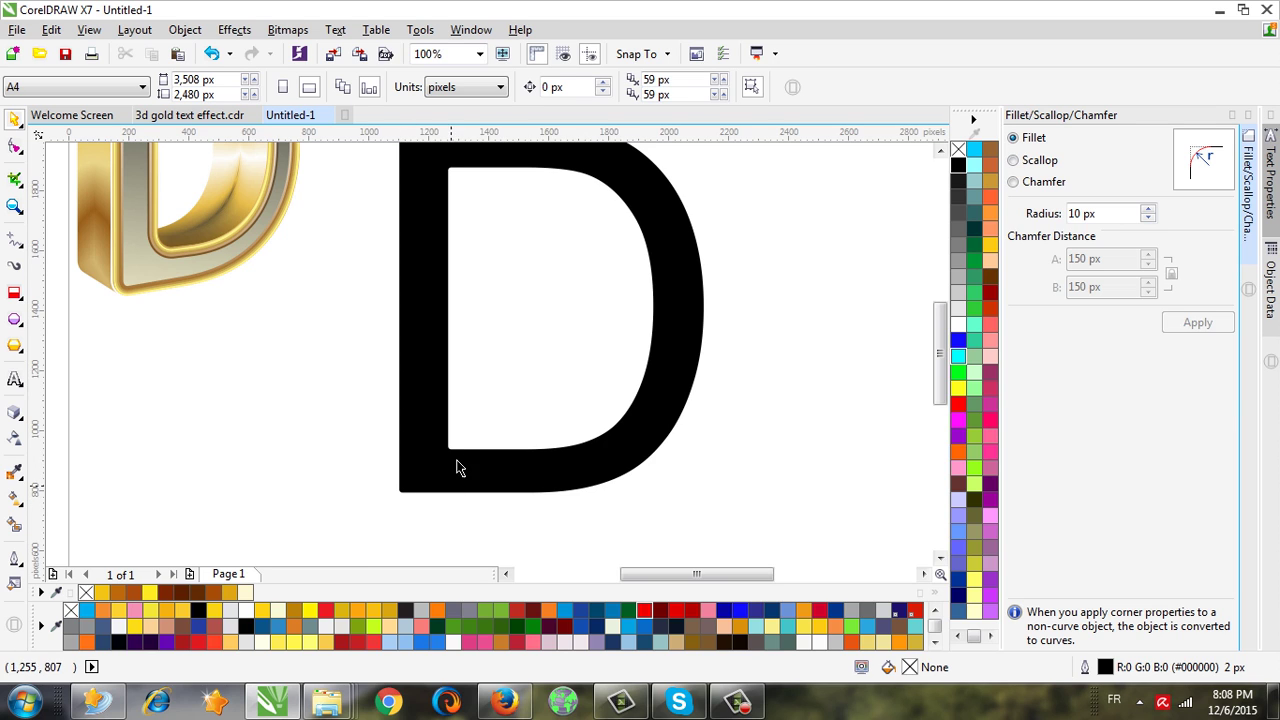
scroll(497, 478, "down", 3)
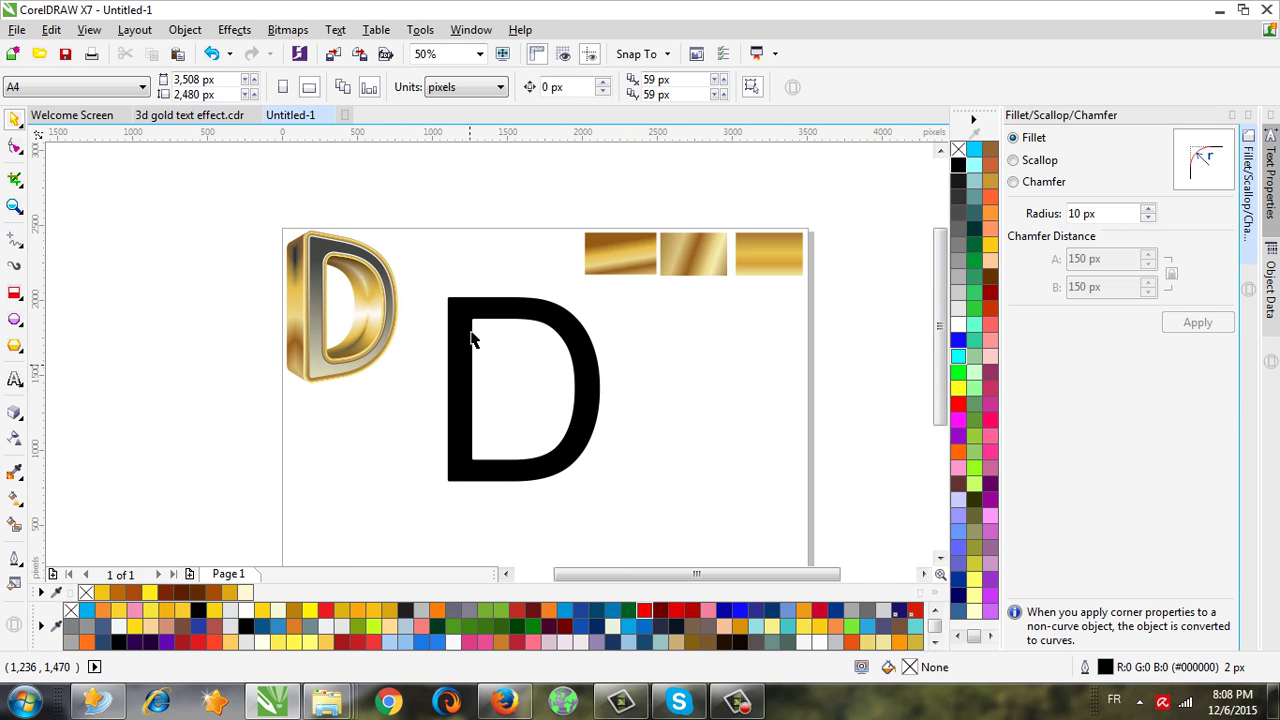
scroll(472, 338, "up", 3)
scroll(478, 298, "down", 2)
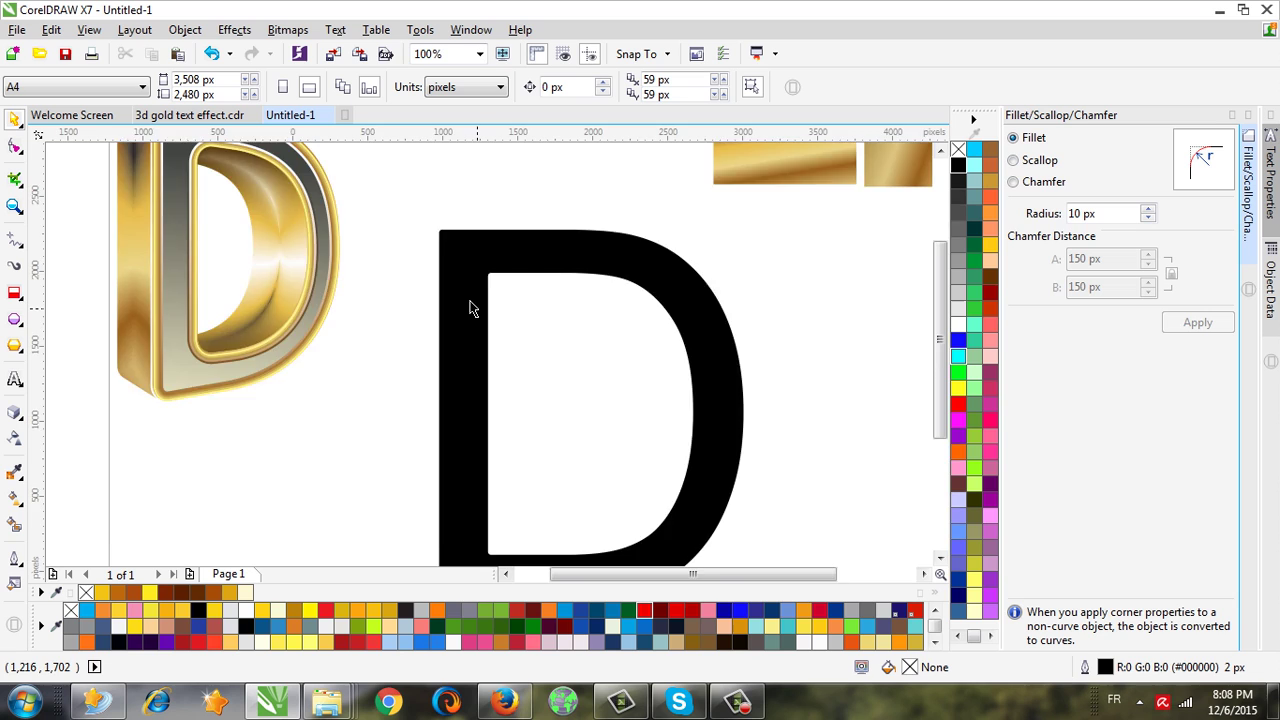
scroll(474, 322, "down", 3)
scroll(467, 343, "up", 2)
left_click(507, 381)
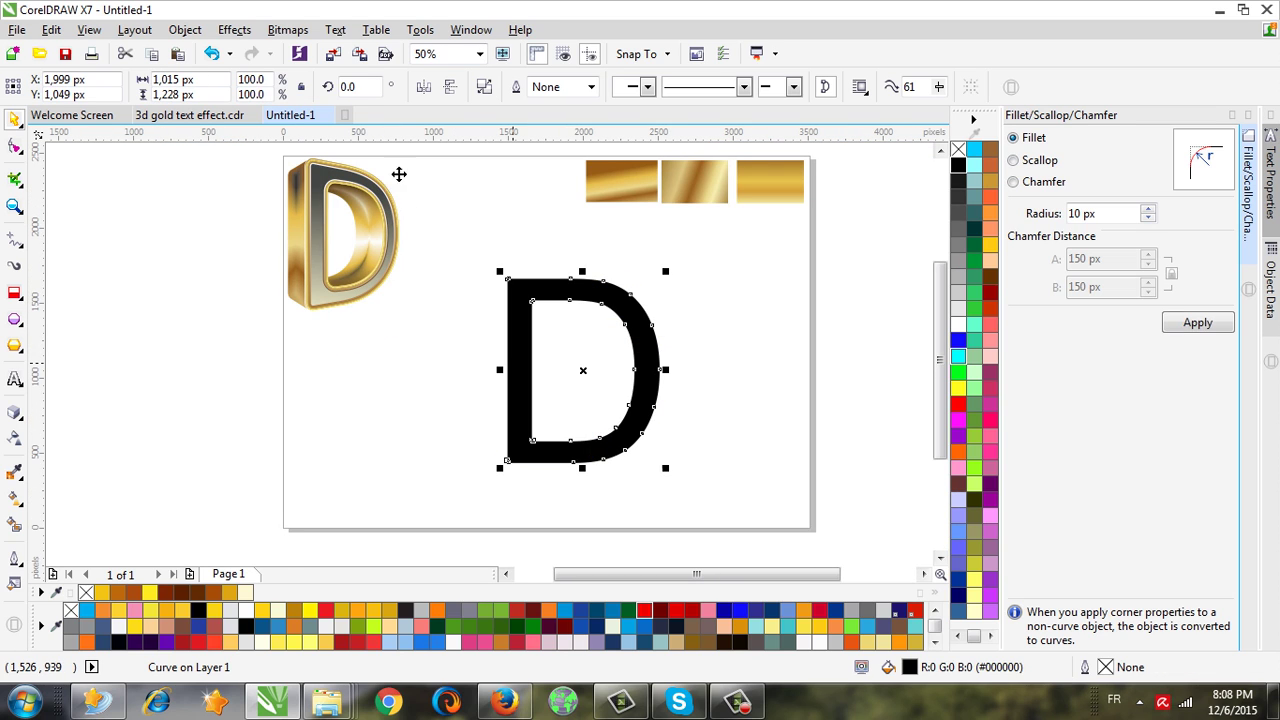
Add a perspective grid and drag its corners to raise the D's left side and taper its right.
left_click(234, 30)
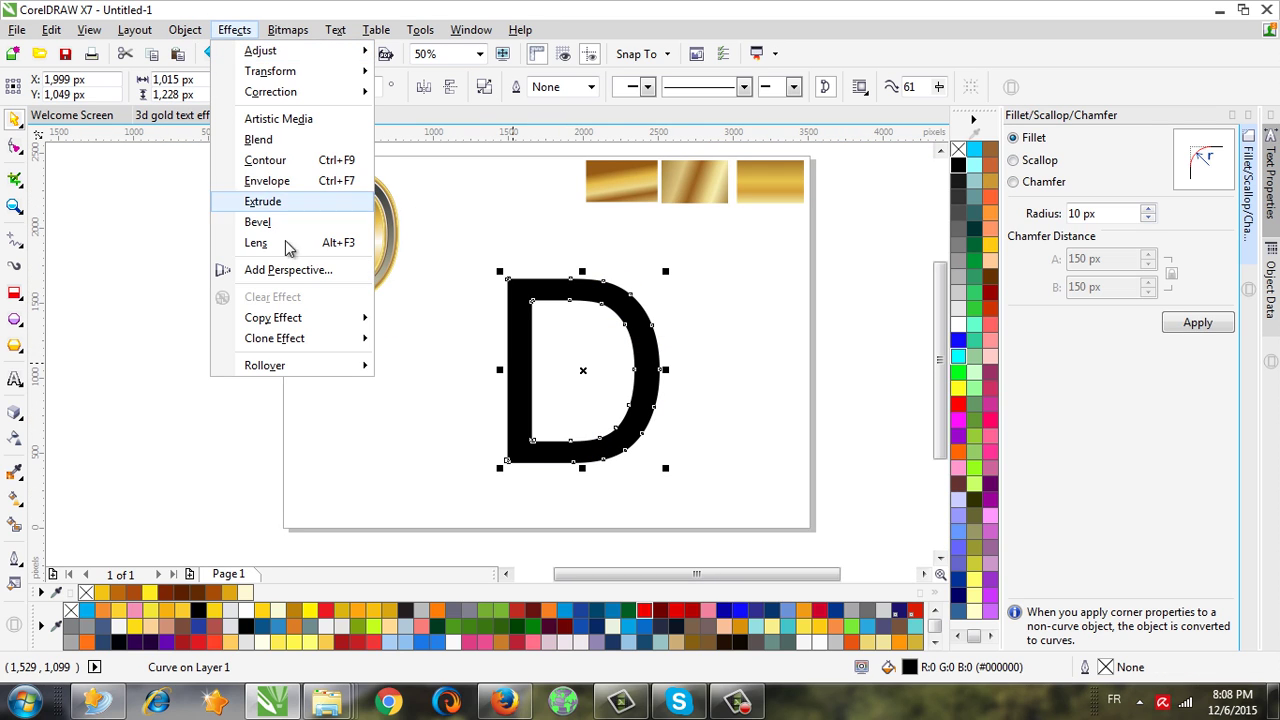
left_click(295, 270)
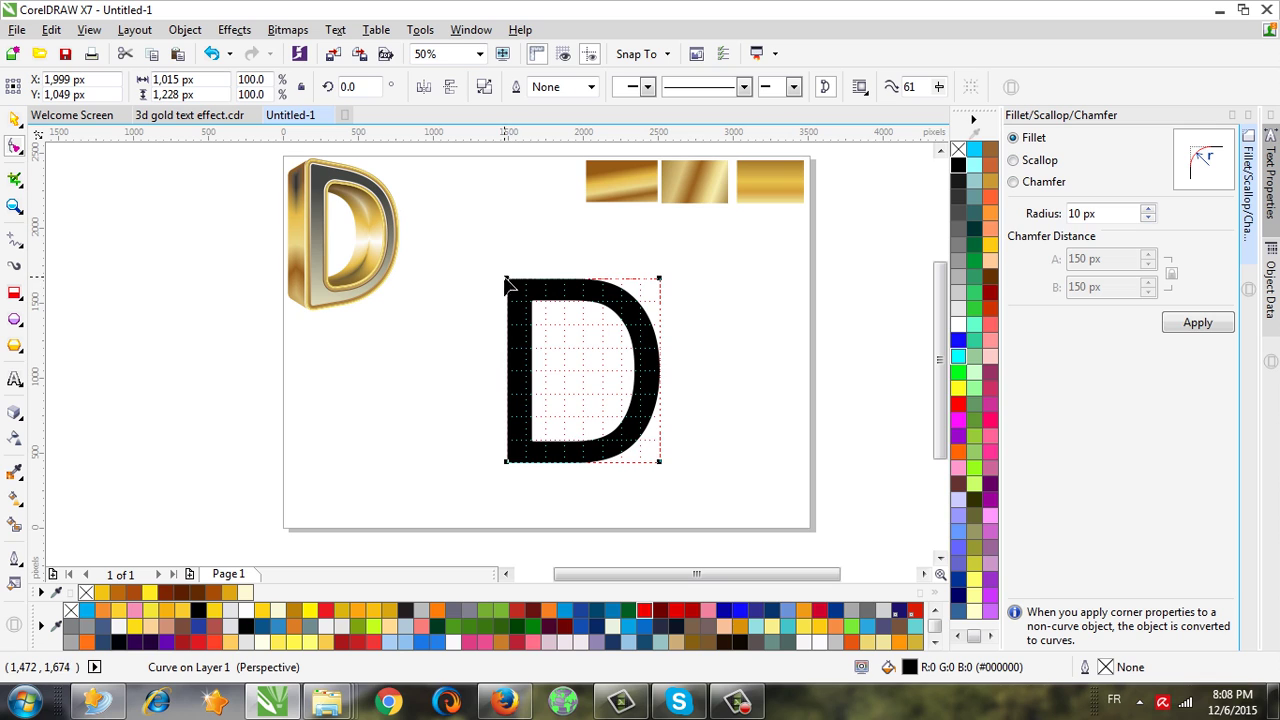
left_click_drag(507, 284, 507, 232)
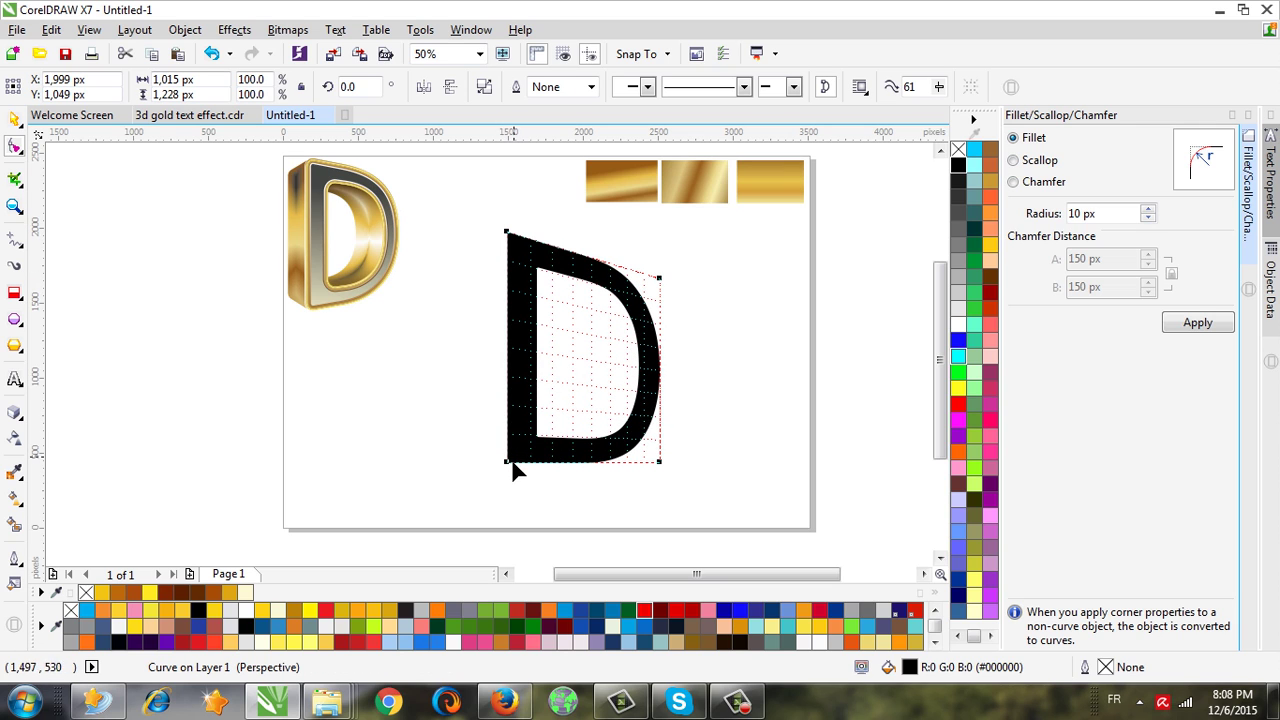
mouse_move(507, 464)
left_mouse_down()
mouse_move(540, 514)
mouse_move(523, 477)
mouse_move(506, 482)
left_mouse_up()
left_click_drag(660, 281, 663, 267)
mouse_move(659, 464)
left_mouse_down()
mouse_move(669, 471)
mouse_move(667, 458)
left_mouse_up()
left_click_drag(658, 264, 662, 259)
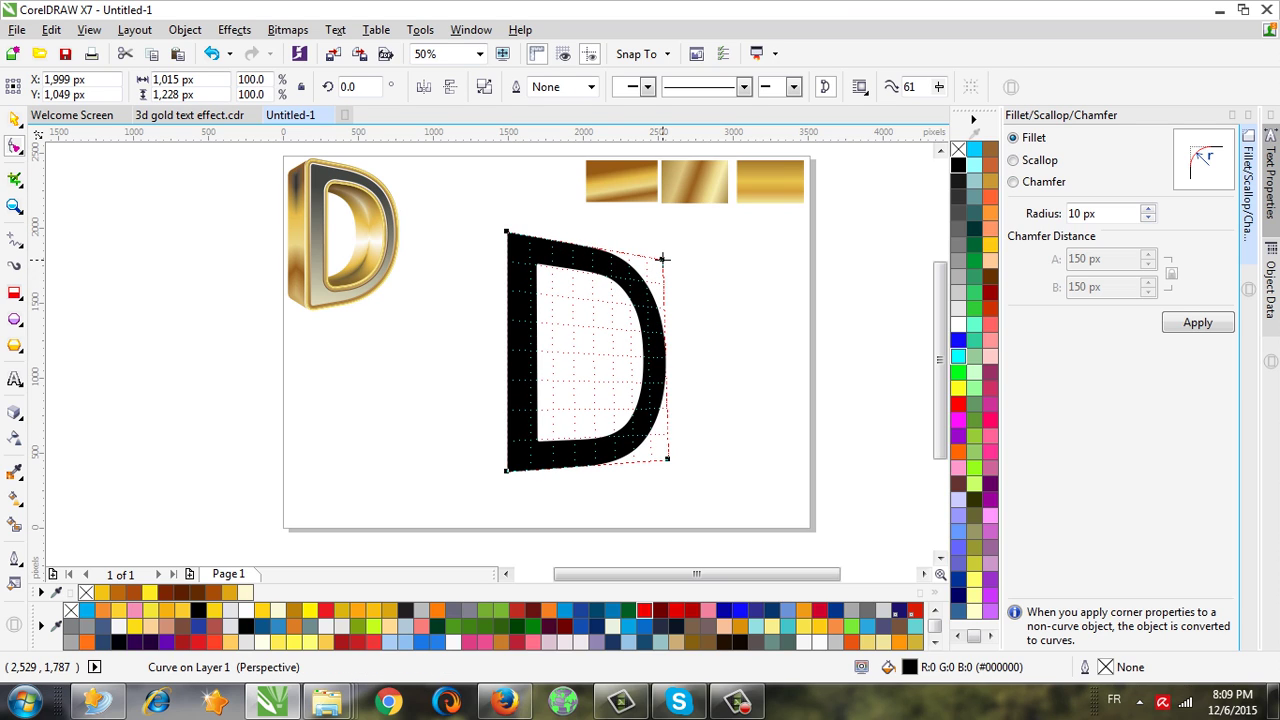
Fill the D with white and give it a black hairline outline.
left_click(14, 119)
left_click(487, 488)
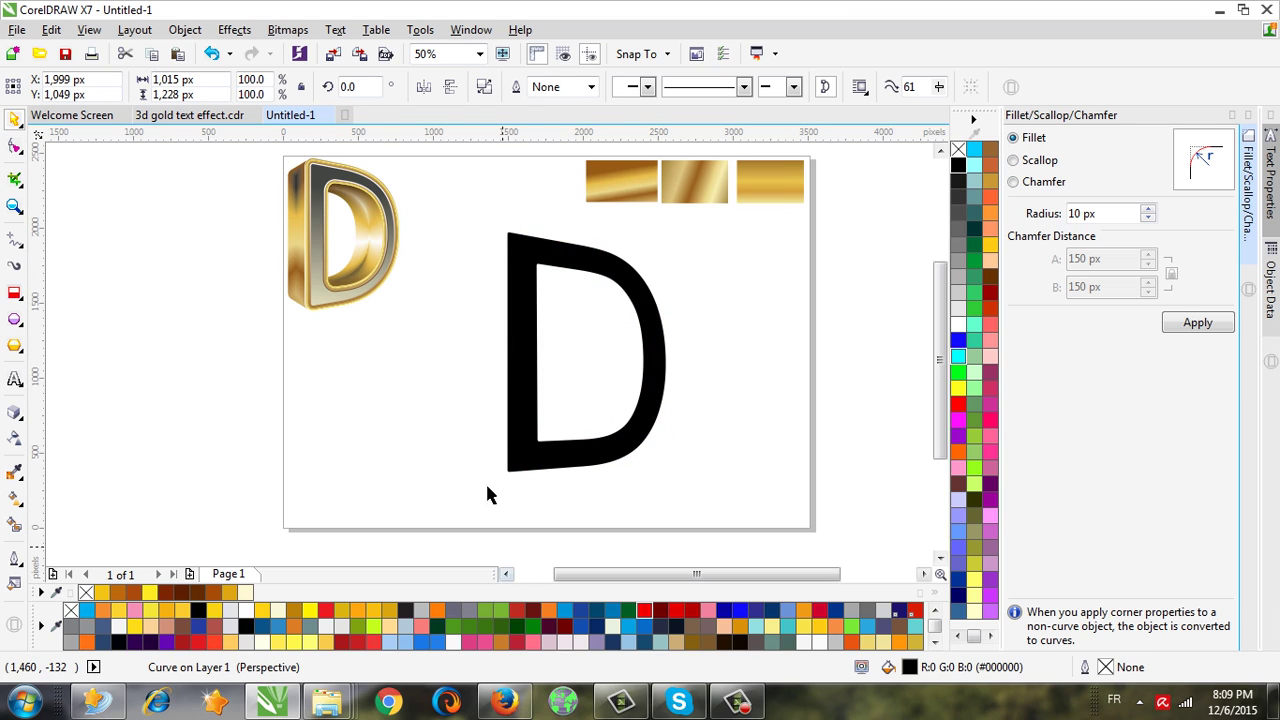
left_click(530, 457)
left_click(958, 323)
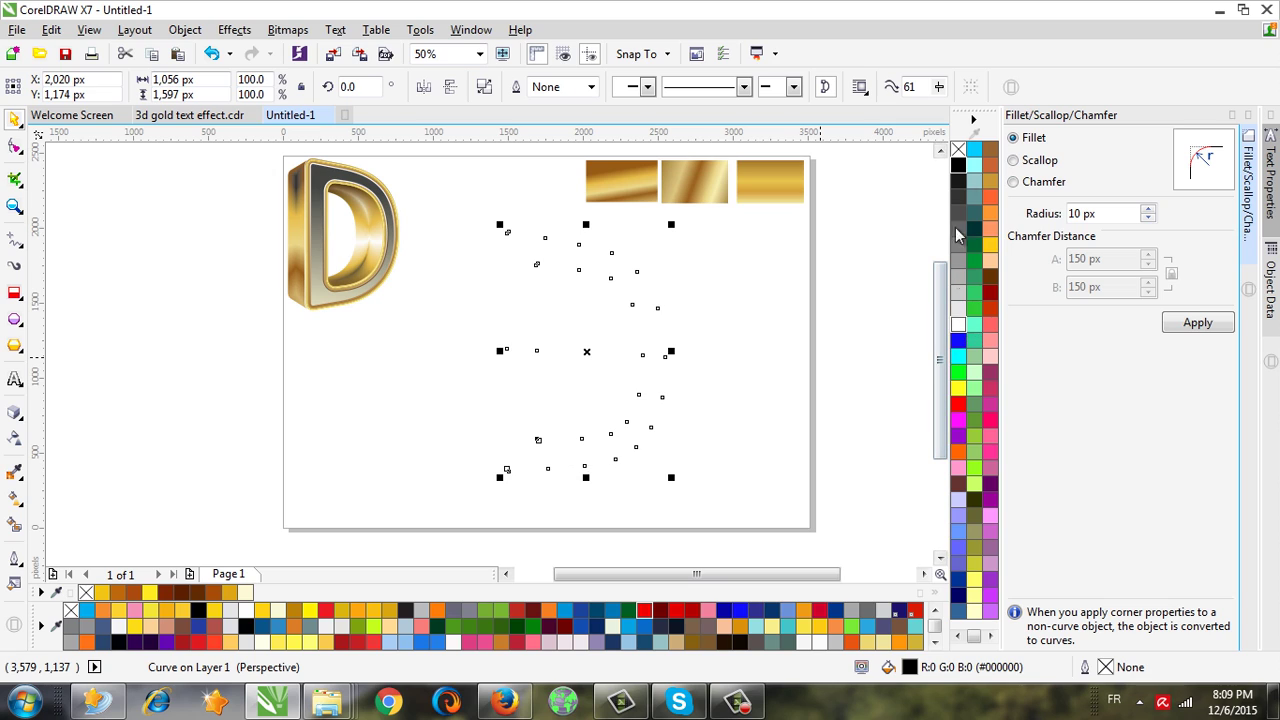
right_click(958, 164)
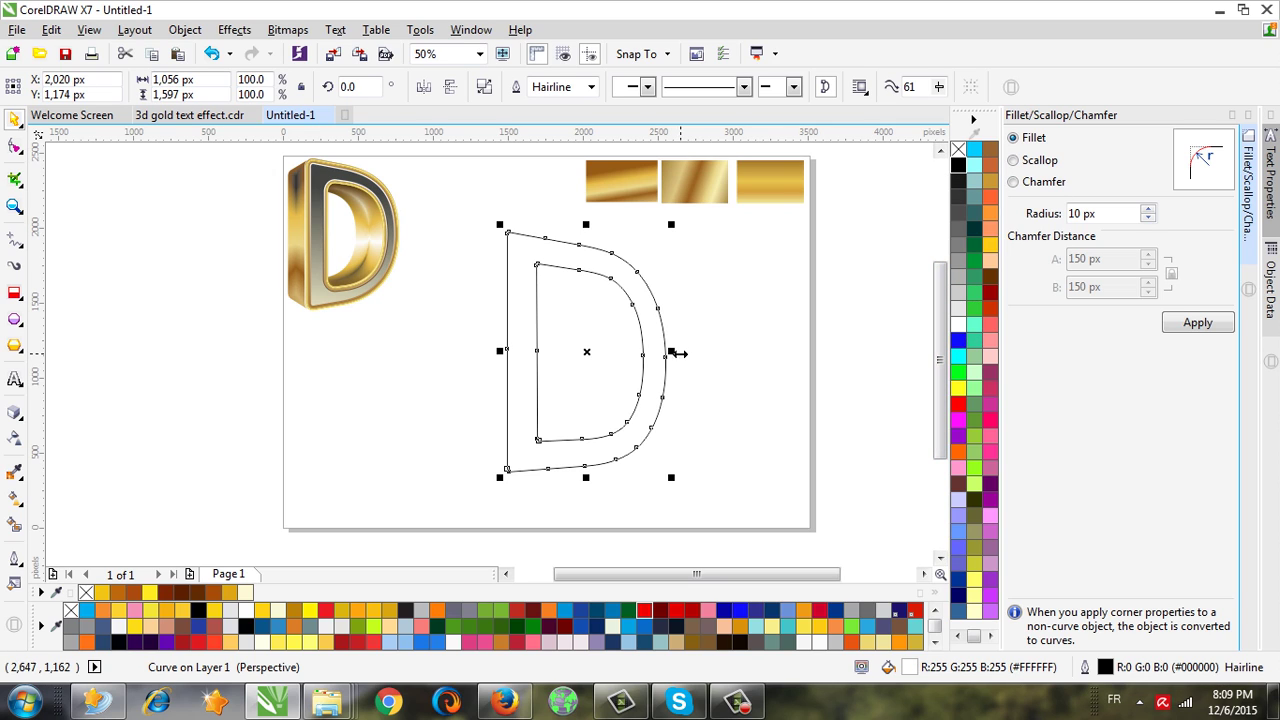
Extrude the D with depth receding to the left, nudging the vanishing point left and down.
left_click(14, 412)
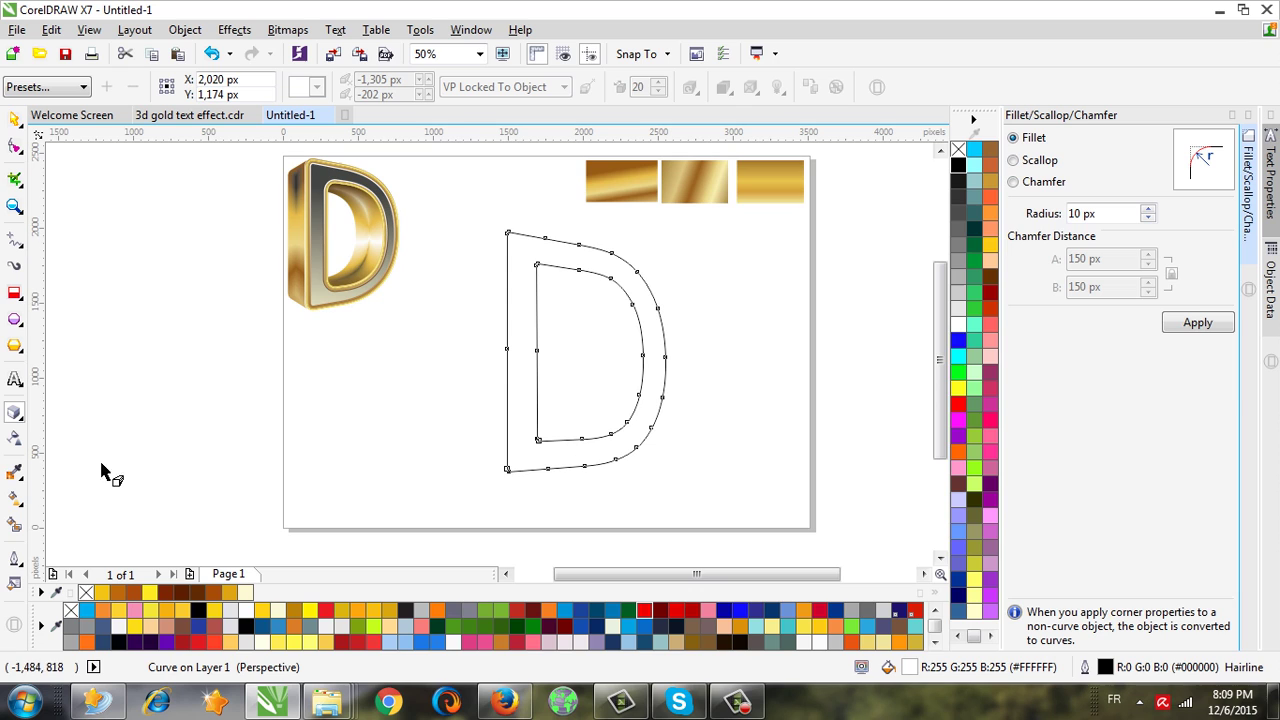
left_click_drag(523, 368, 386, 390)
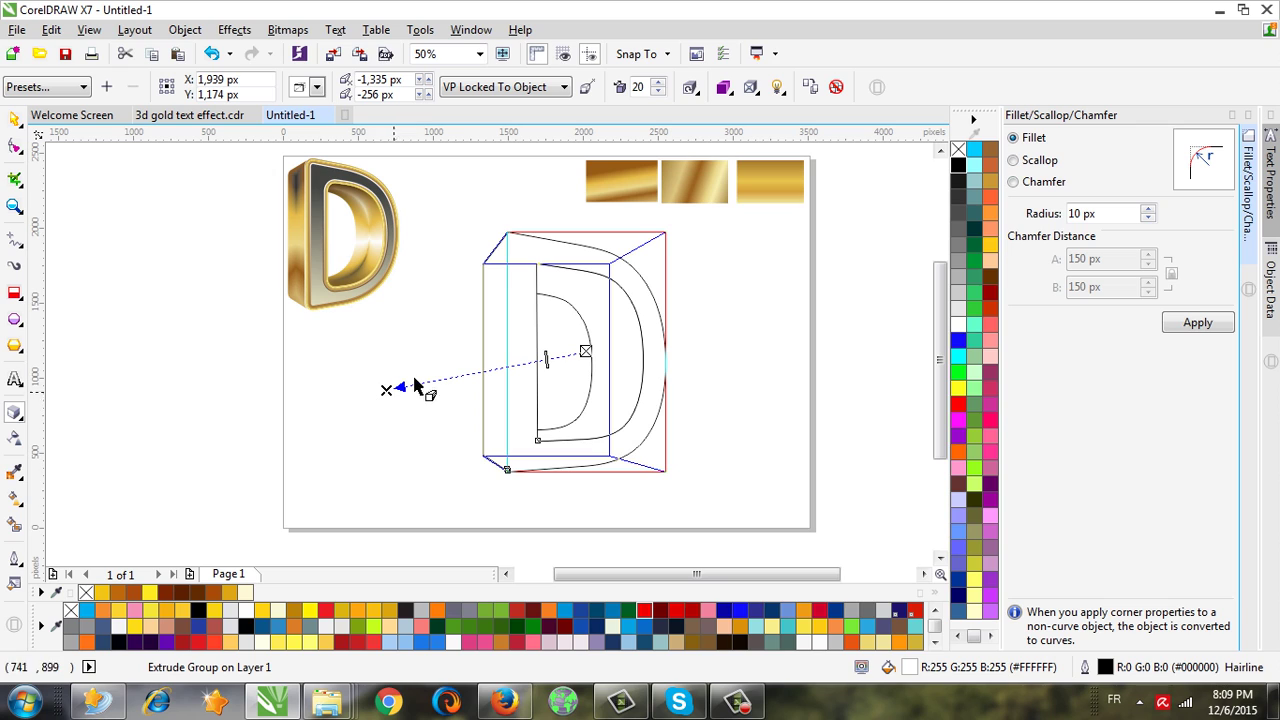
mouse_move(386, 390)
left_mouse_down()
mouse_move(369, 397)
mouse_move(371, 383)
left_mouse_up()
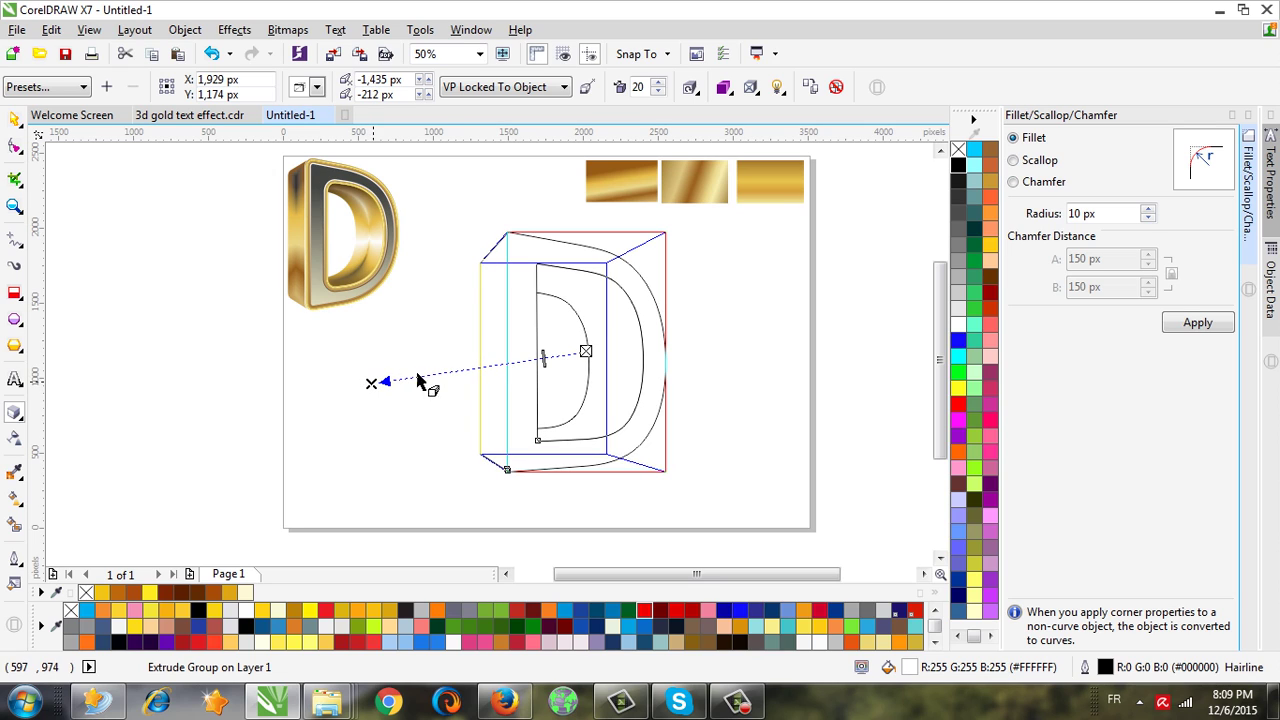
left_click(14, 119)
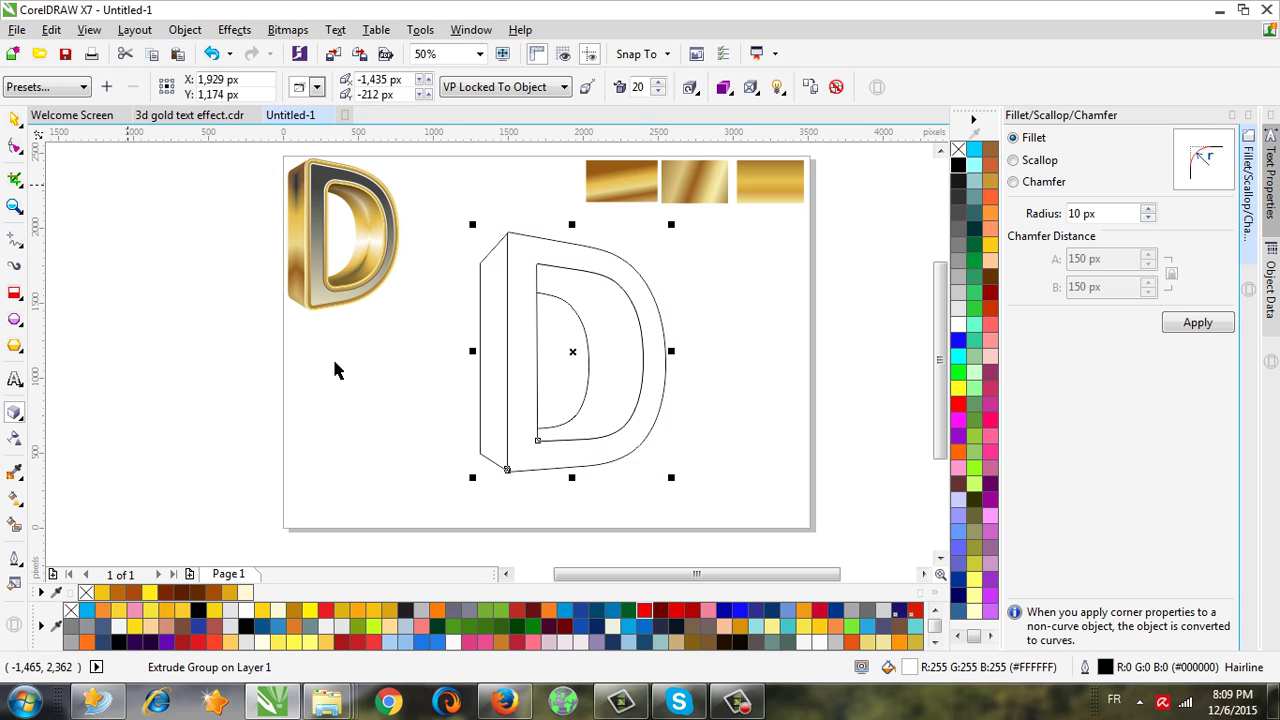
left_click(444, 483)
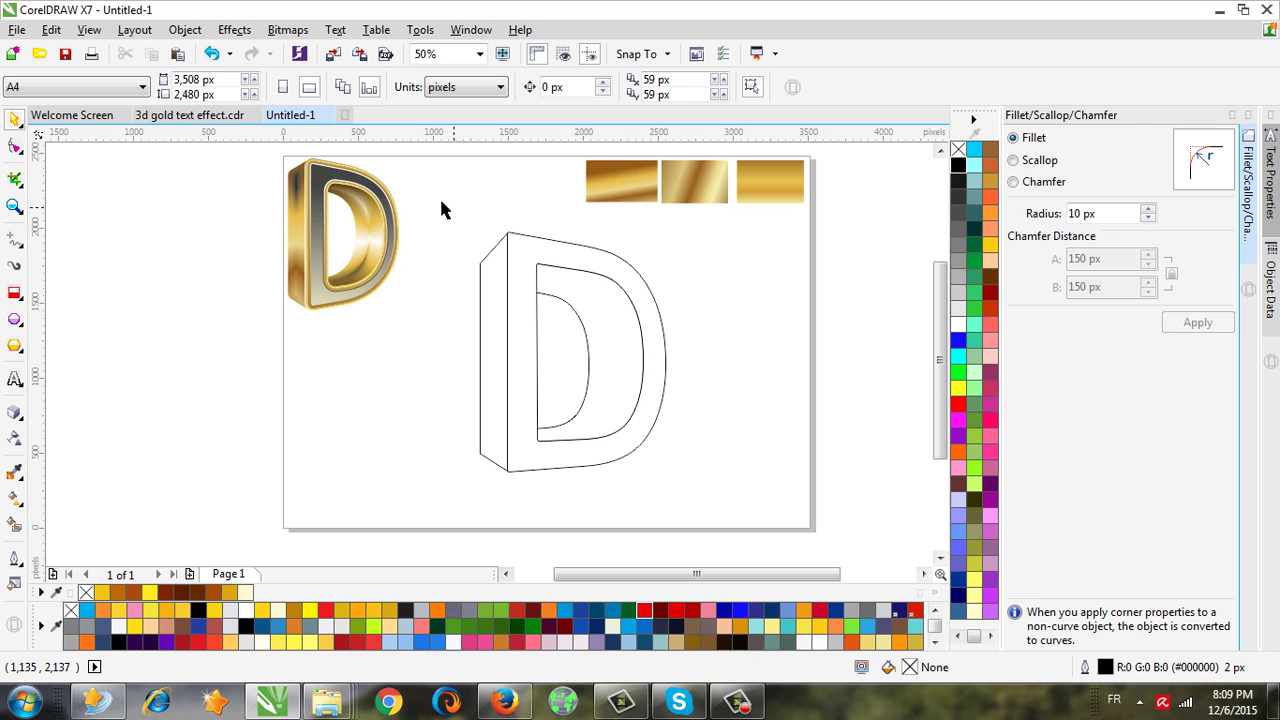
Reposition the extruded D and close the Fillet/Scallop/Chamfer docker.
left_click_drag(443, 208, 723, 568)
mouse_move(649, 394)
left_mouse_down()
mouse_move(635, 395)
mouse_move(644, 406)
left_mouse_up()
left_click(594, 508)
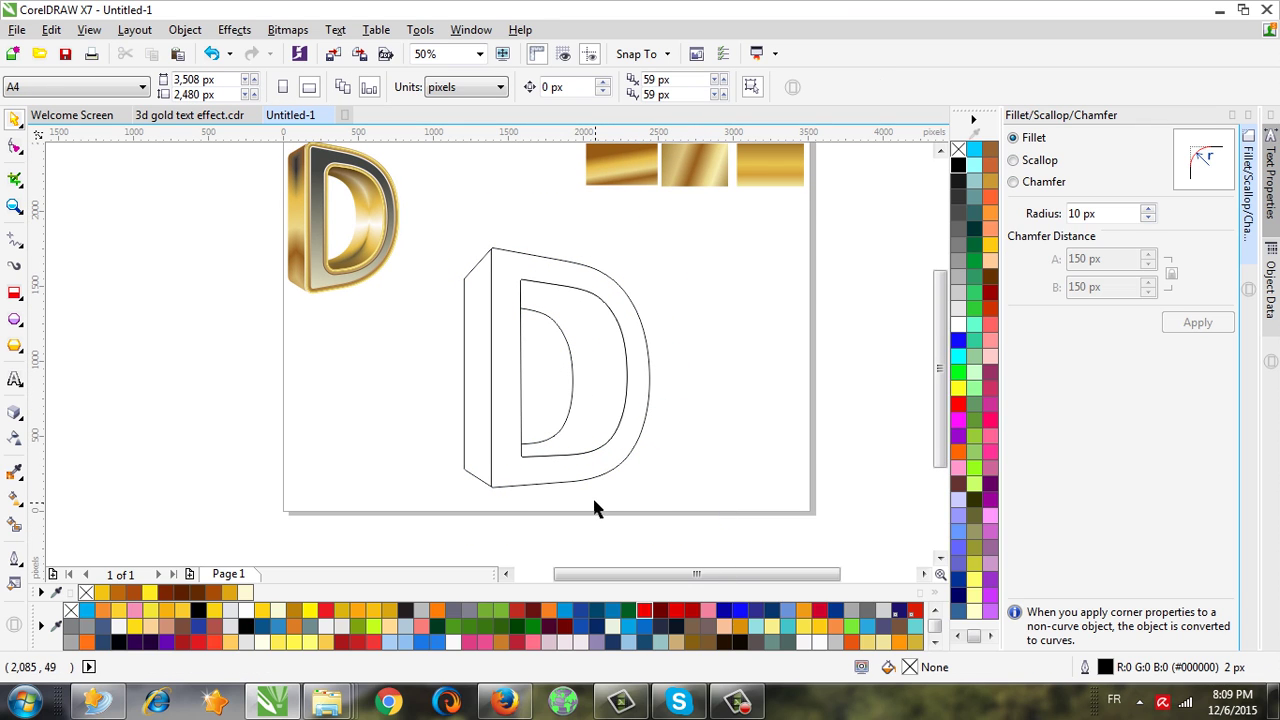
left_click(507, 413)
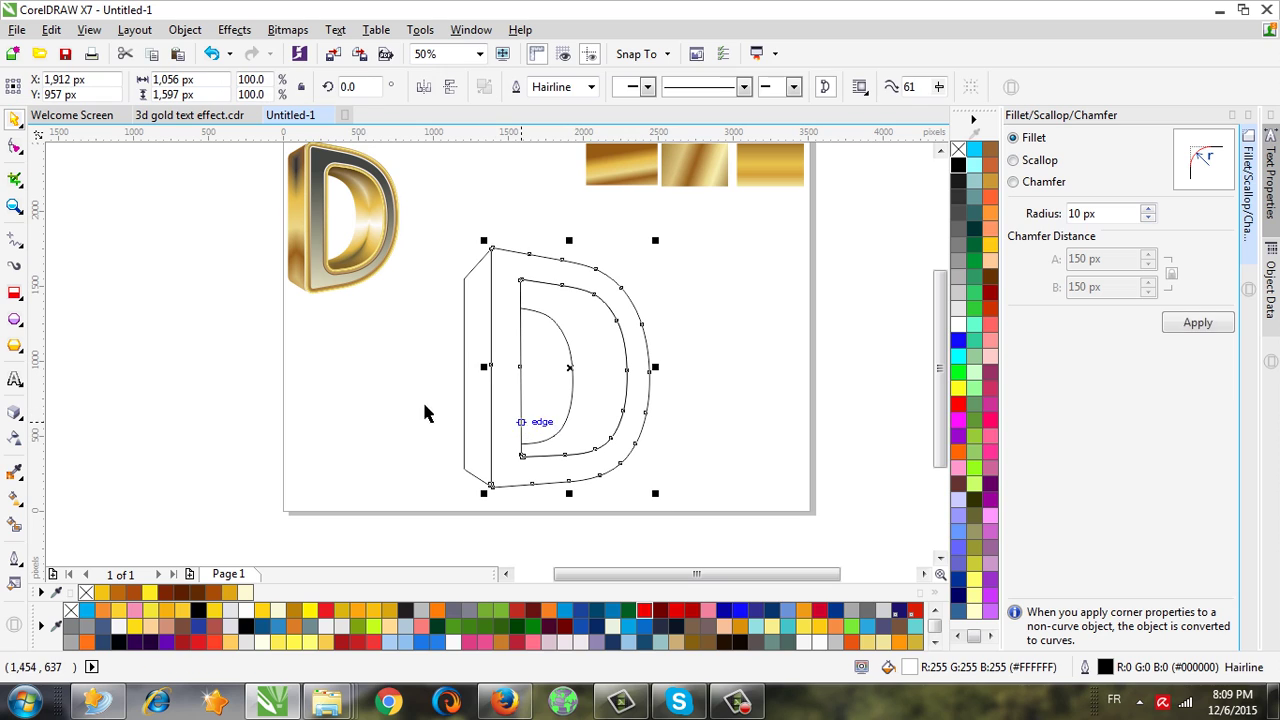
left_click(476, 428)
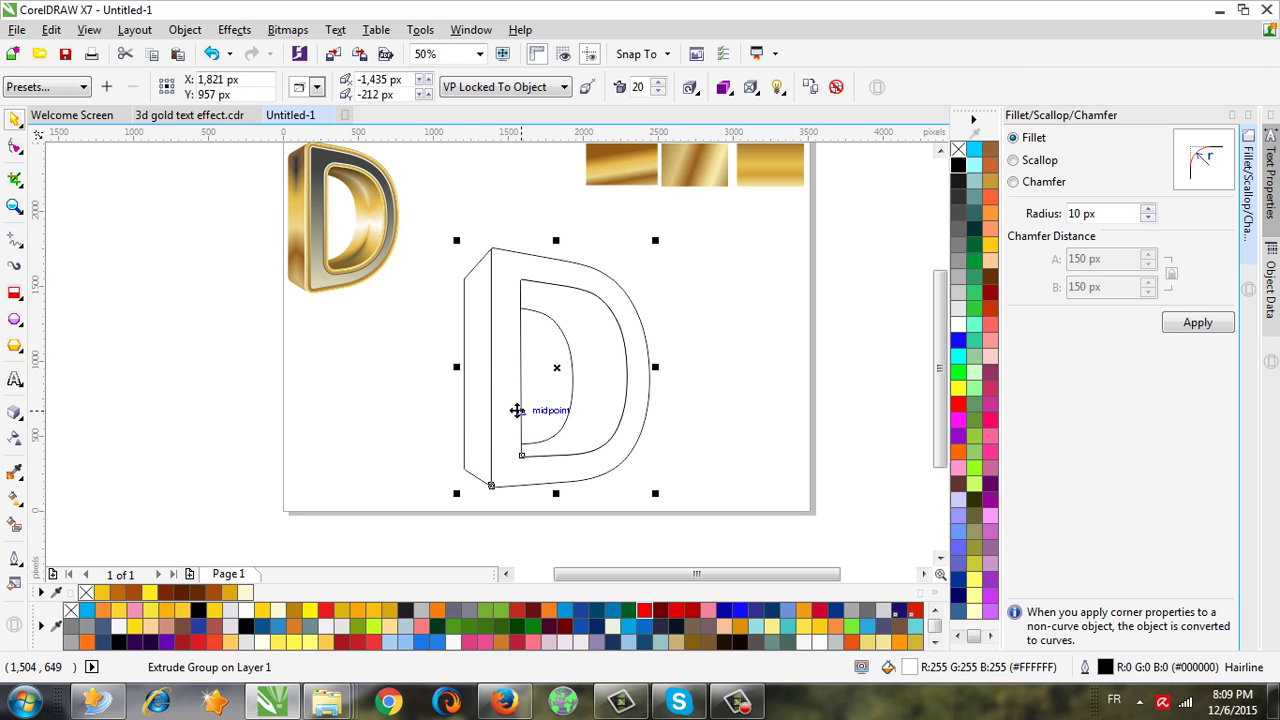
left_click(516, 410)
left_click(940, 151)
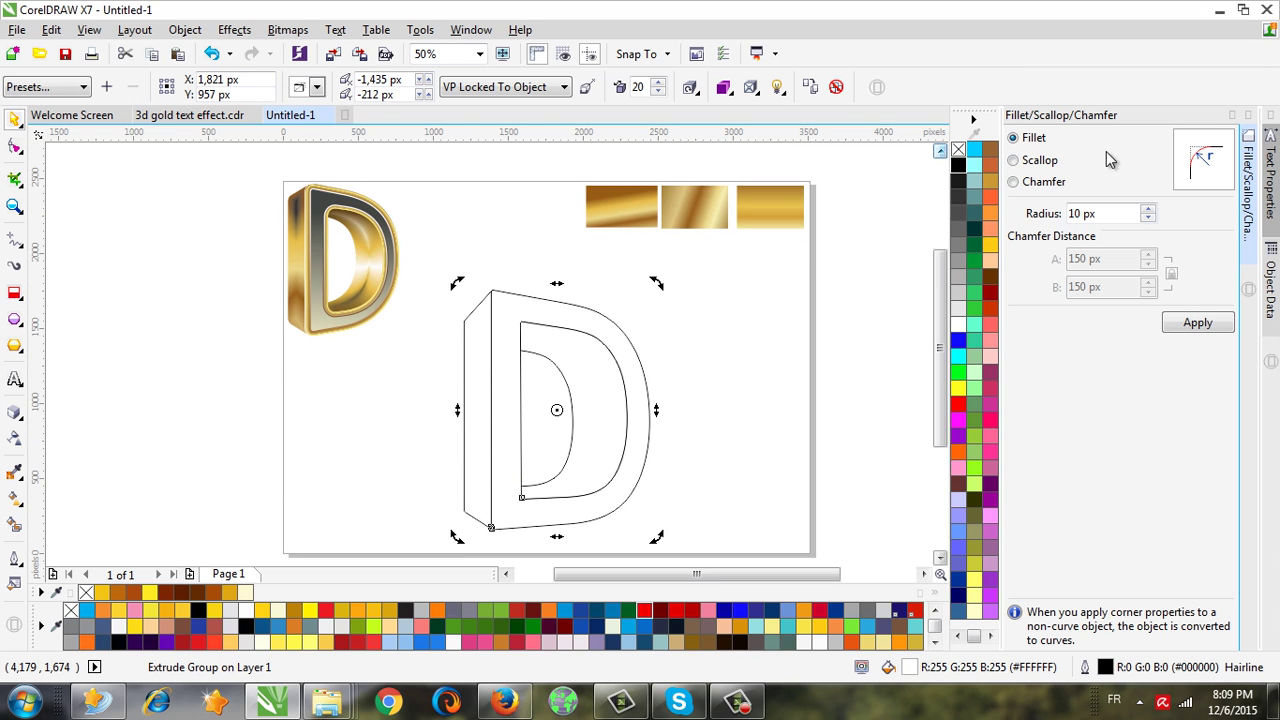
left_click(1249, 117)
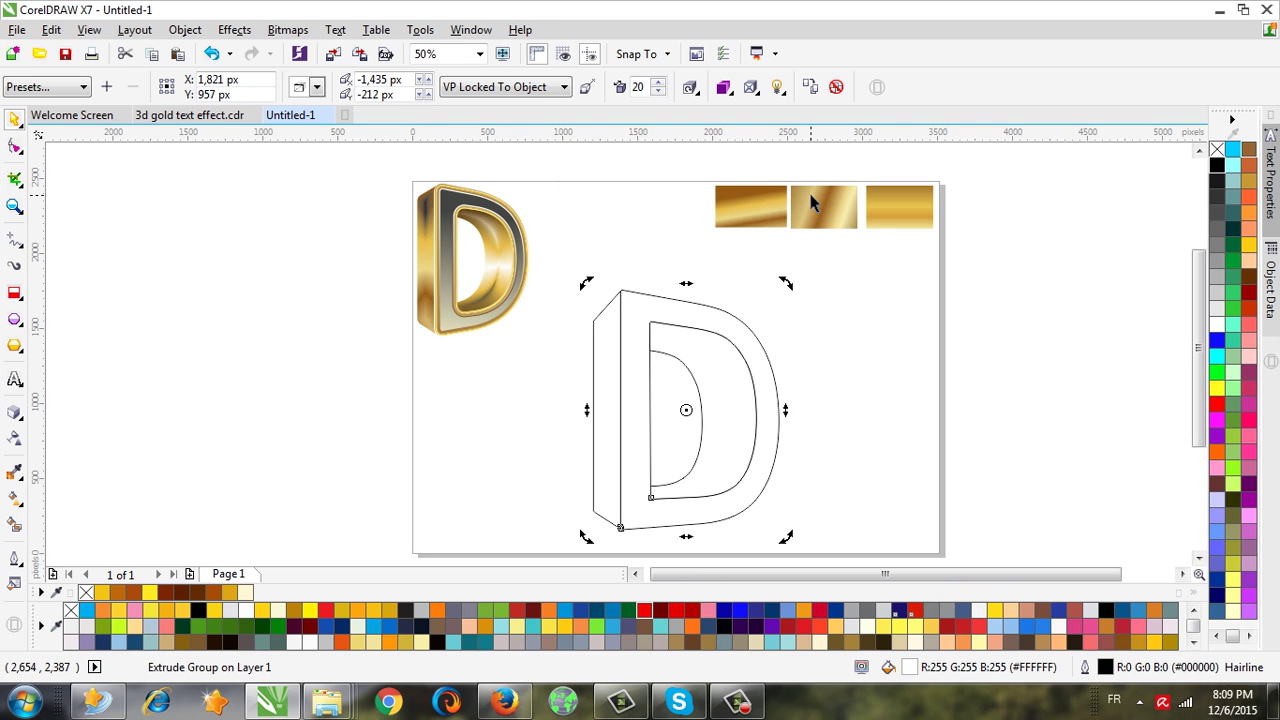
Select the middle, right and left gold gradient swatches in turn, ending on the left one.
left_click(811, 203)
left_click(823, 271)
left_click(823, 206)
left_click(898, 203)
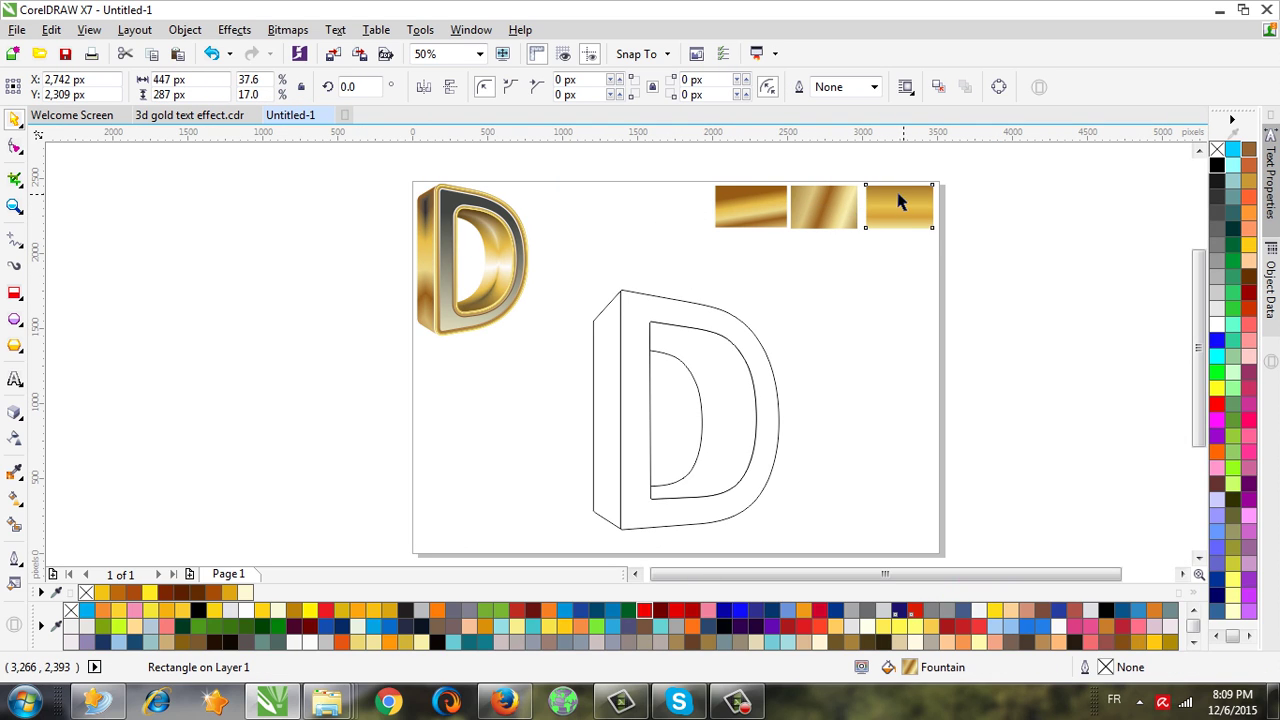
left_click(752, 210)
left_click(764, 274)
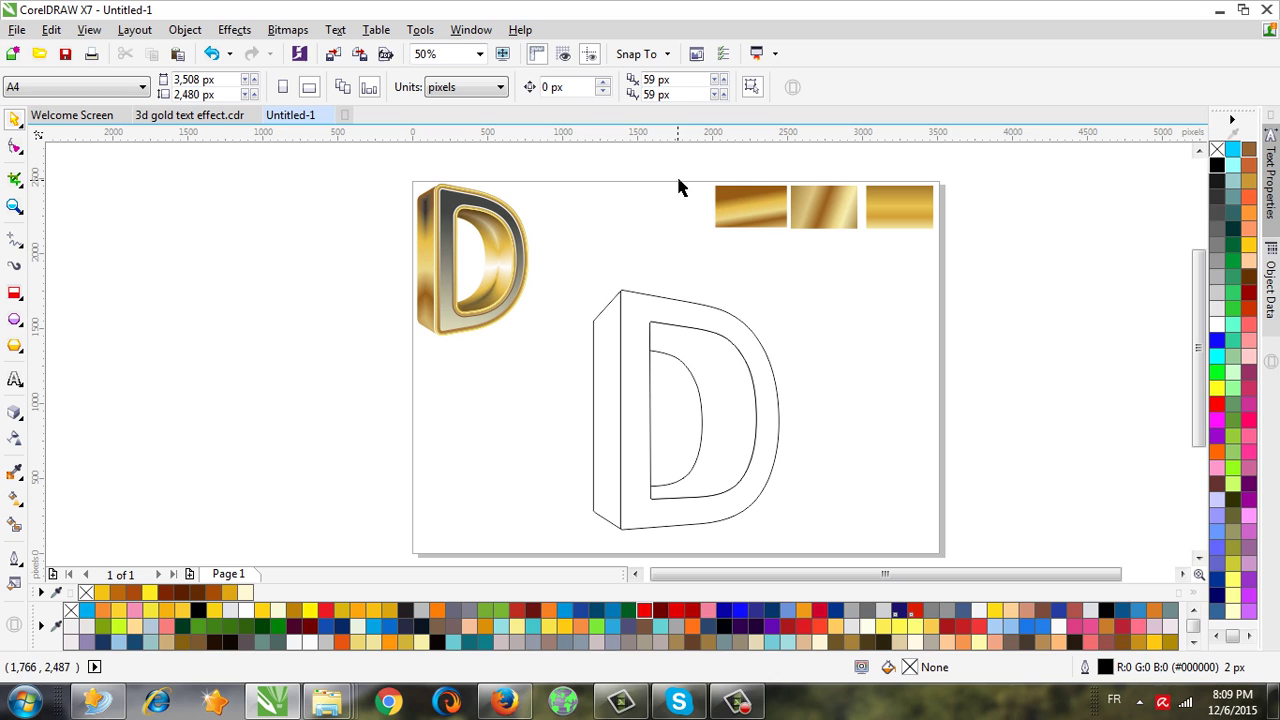
left_click_drag(766, 185, 968, 286)
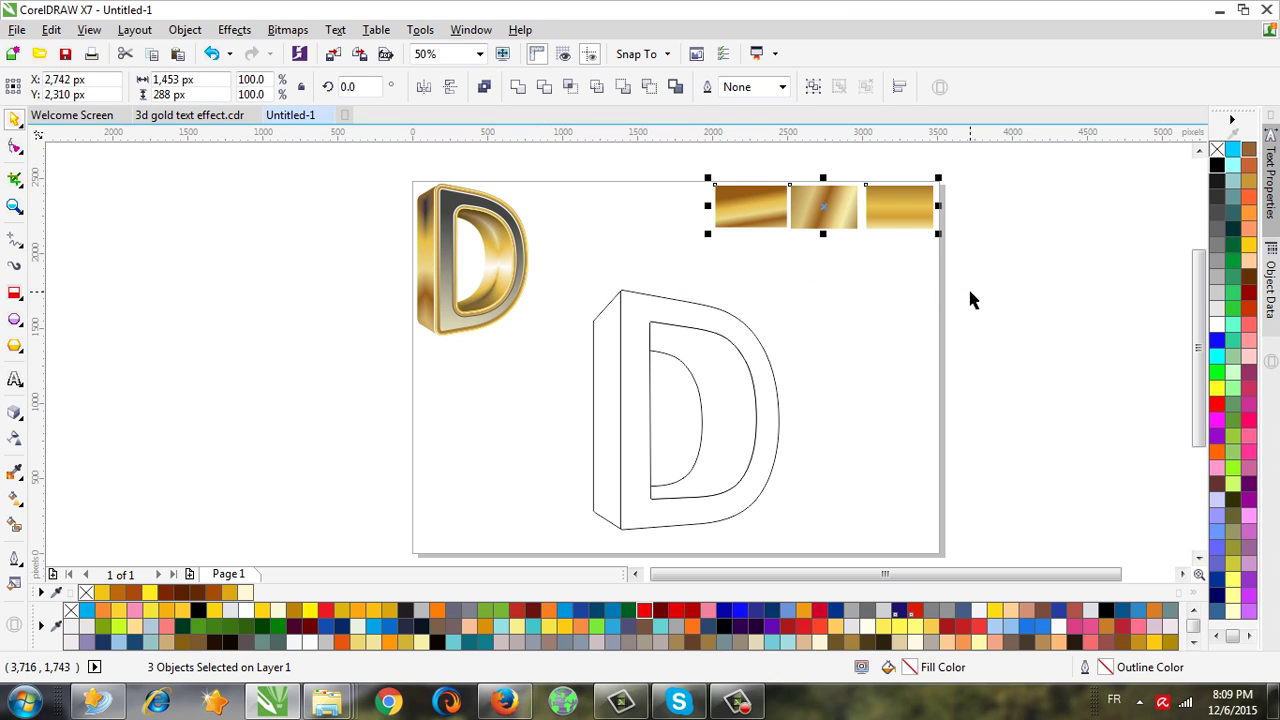
left_click(794, 302)
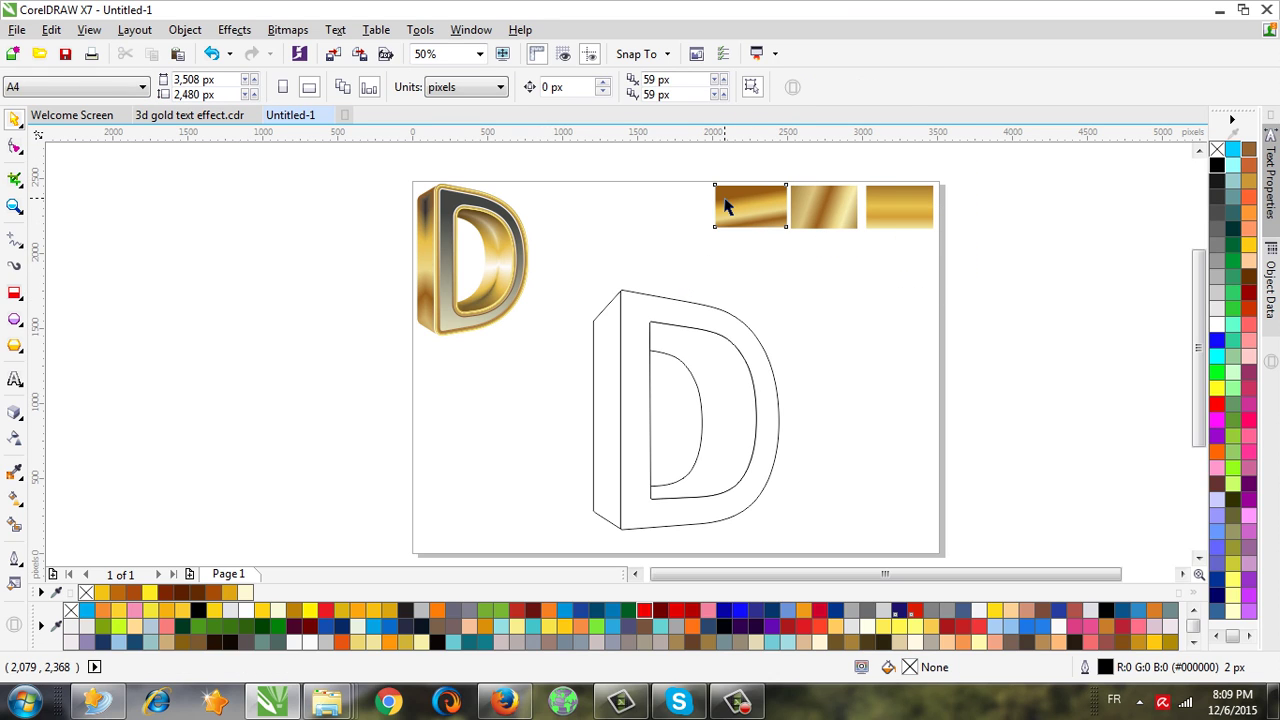
left_click(750, 205)
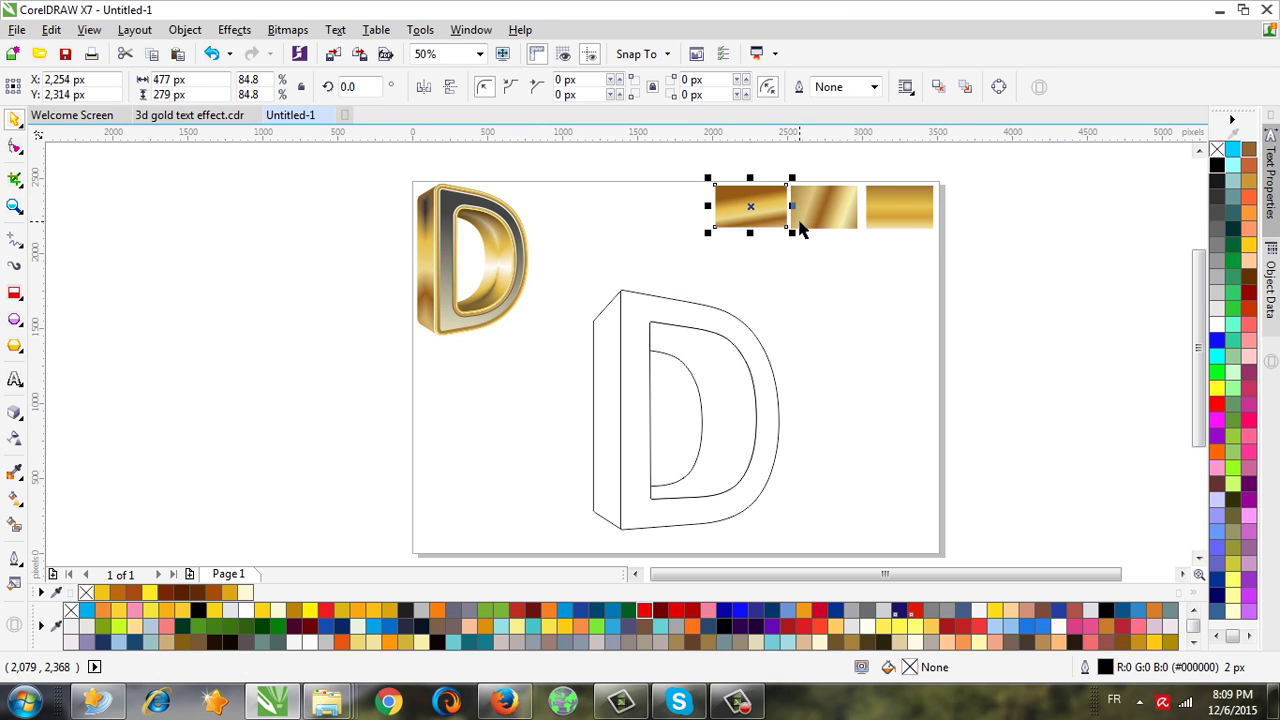
Inspect each swatch's gradient direction with the Interactive Fill tool, ending on the left swatch.
left_click(15, 499)
scroll(780, 195, "up", 2)
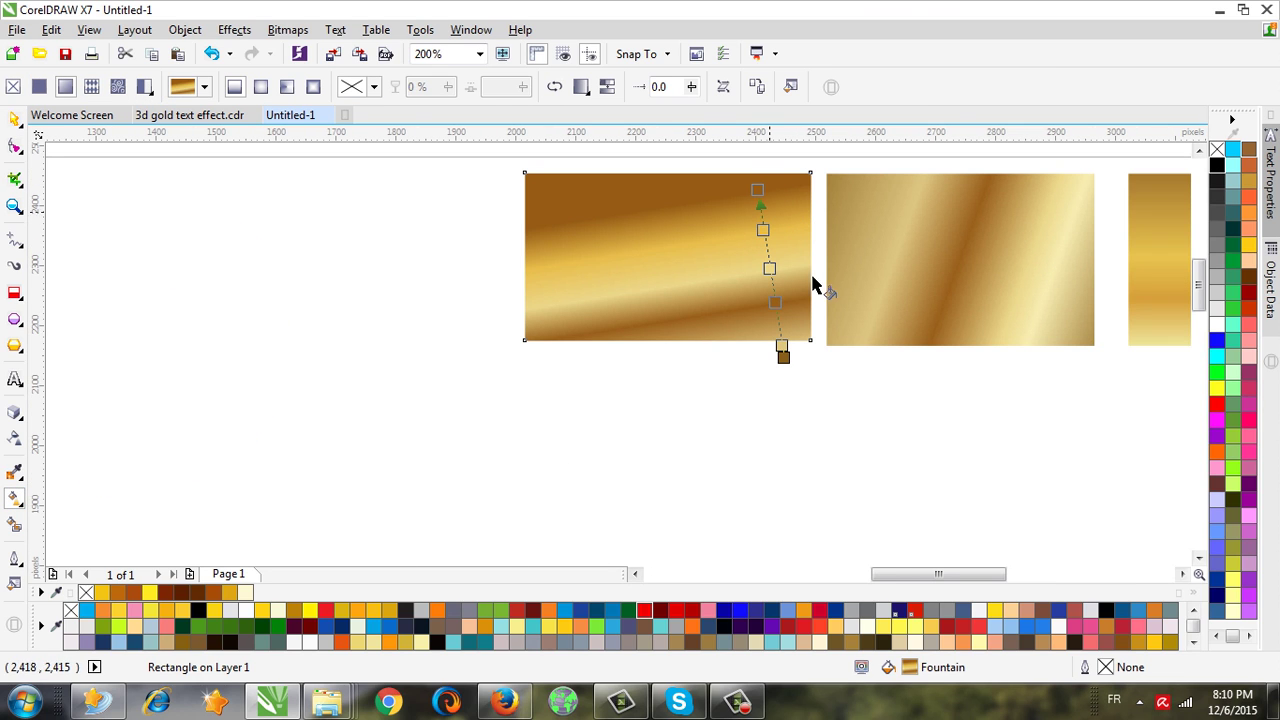
left_click(886, 293)
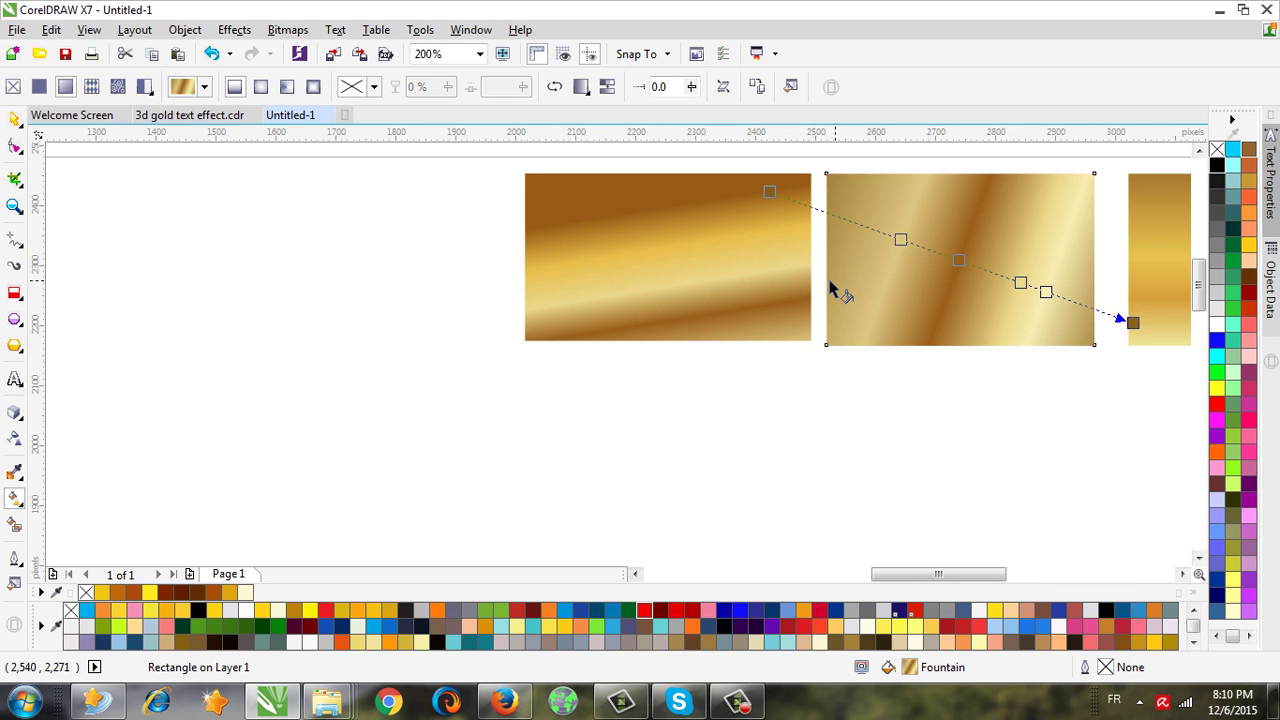
scroll(834, 286, "down", 1)
left_click(1055, 272)
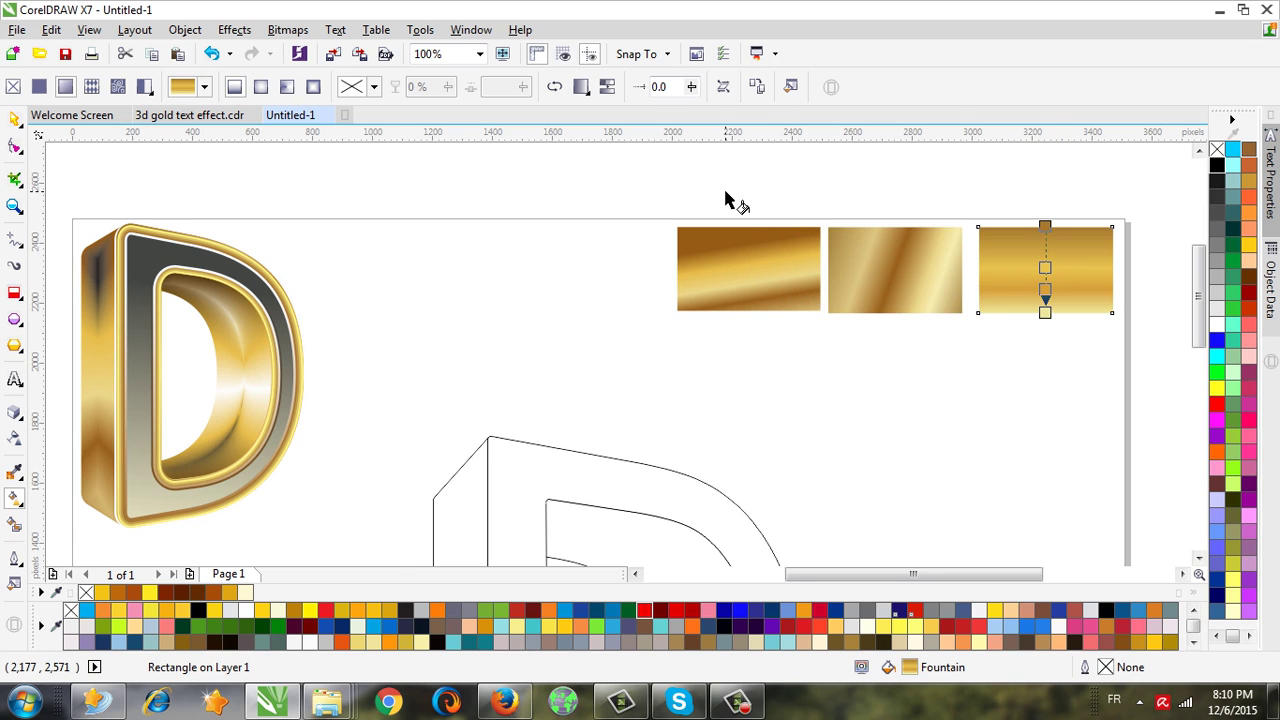
scroll(727, 200, "down", 1)
left_click(755, 236)
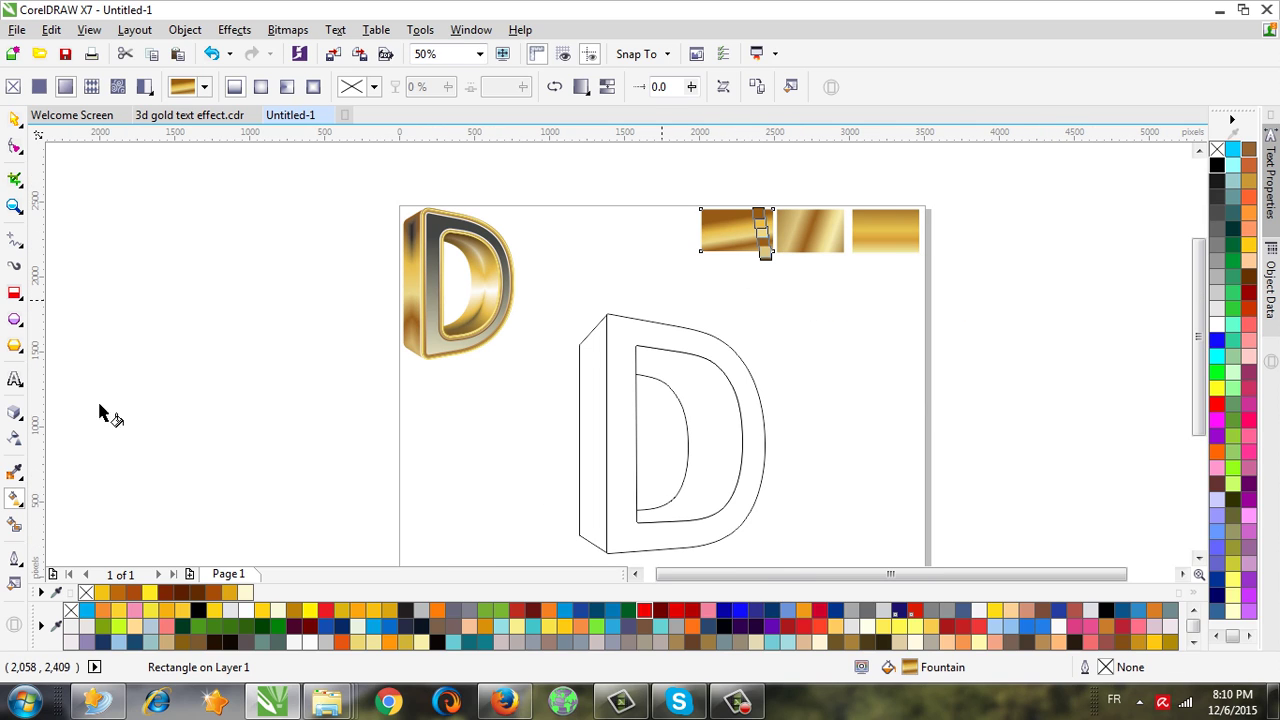
Copy the left swatch's gold gradient fill onto the extruded D with the eyedropper.
left_click(14, 478)
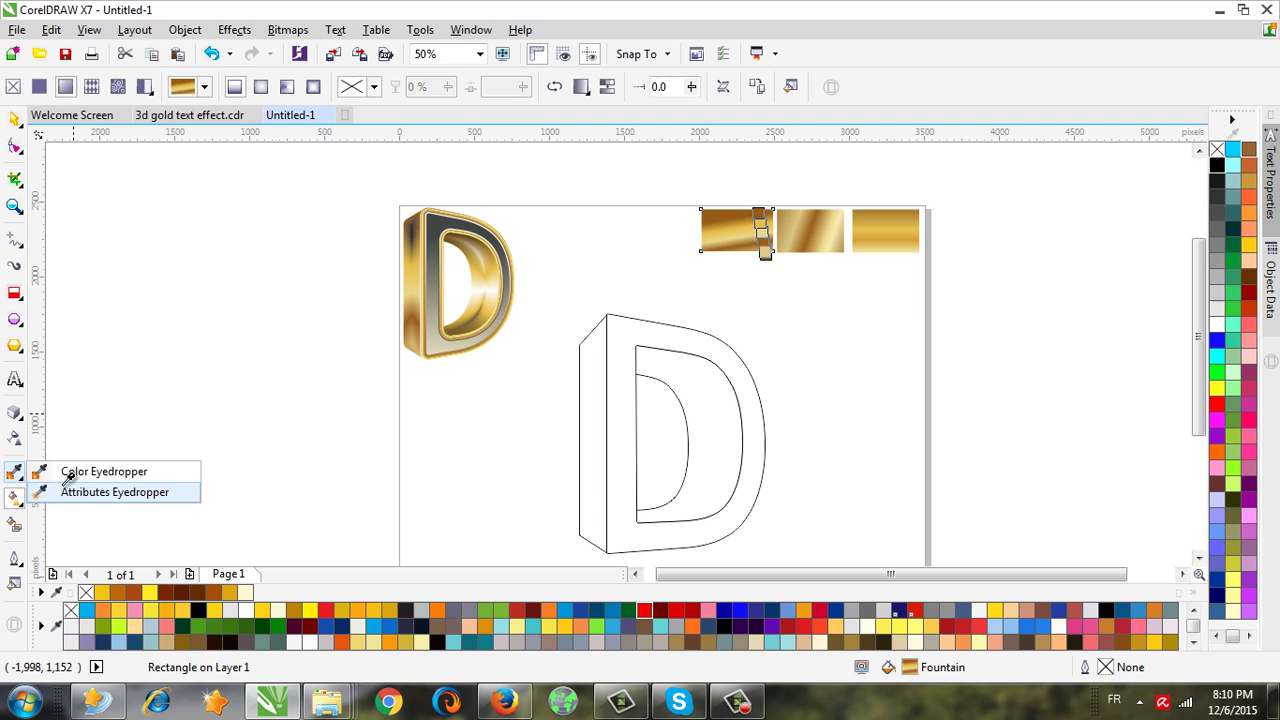
left_click(62, 473)
left_click(590, 410)
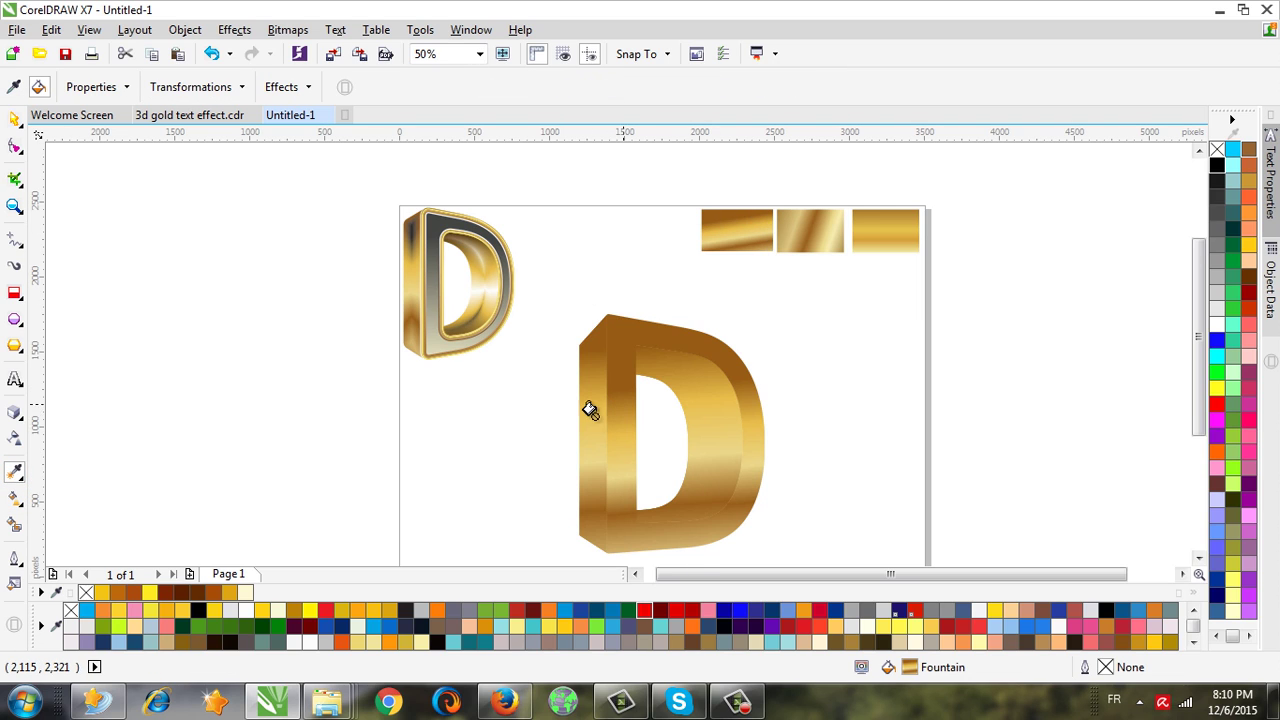
left_click(14, 120)
left_click(550, 315)
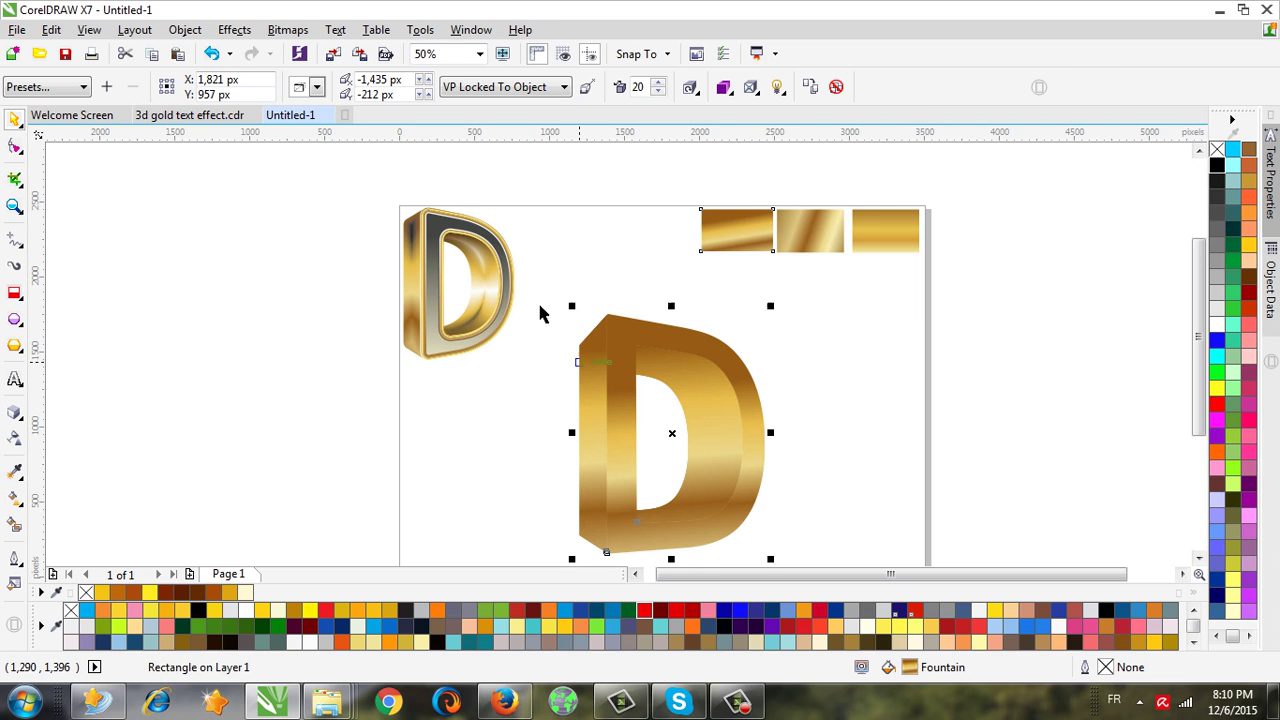
Give the gold D a thin black outline and move it slightly up and left.
left_click_drag(541, 301, 809, 557)
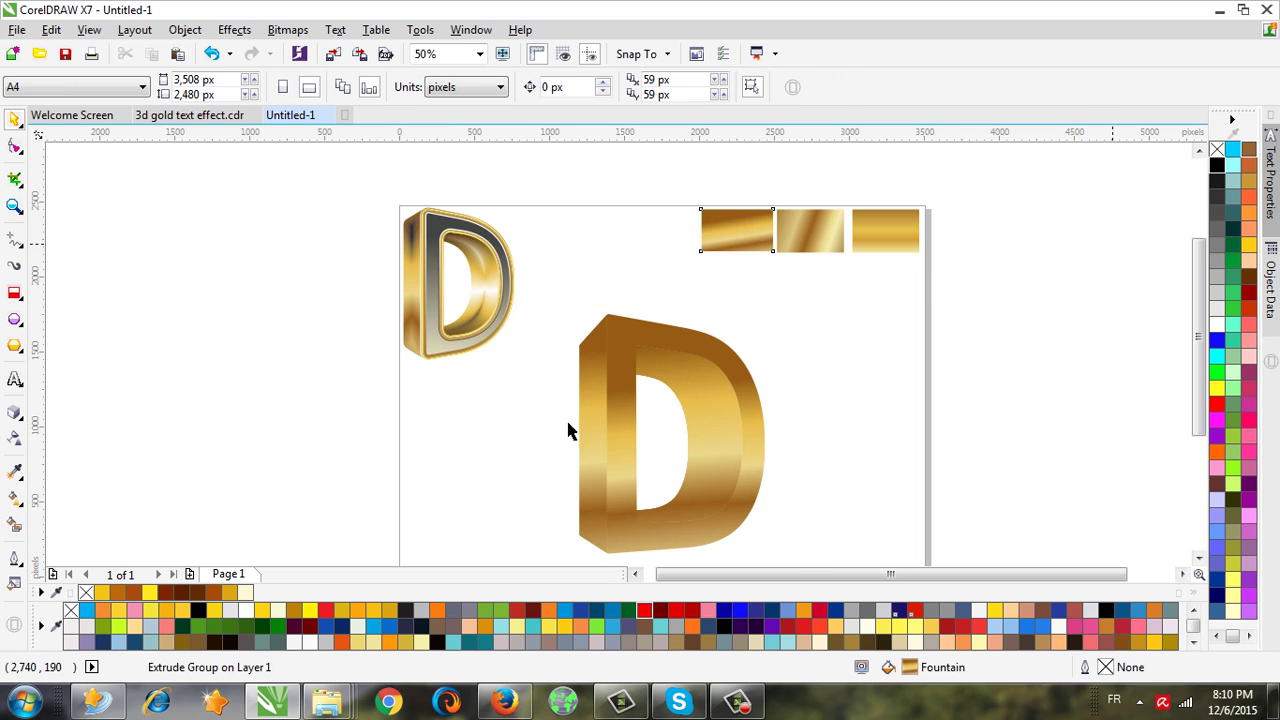
right_click(1216, 180)
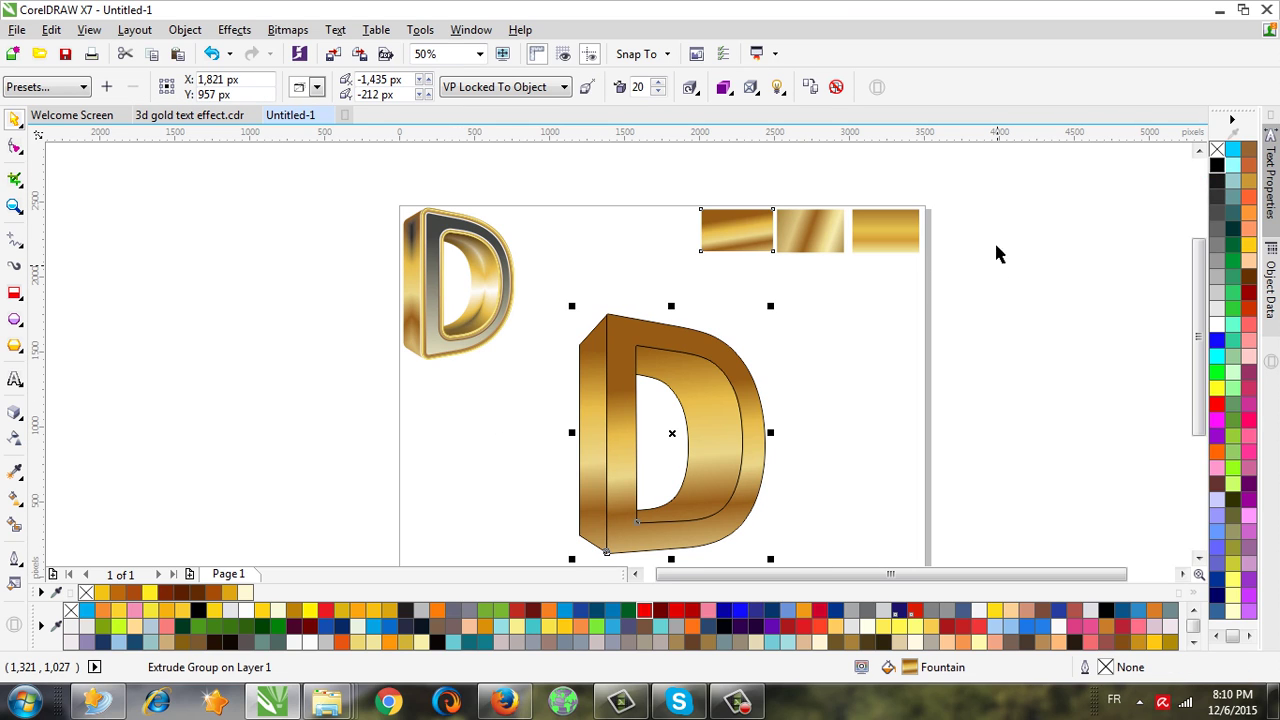
left_click_drag(754, 429, 744, 384)
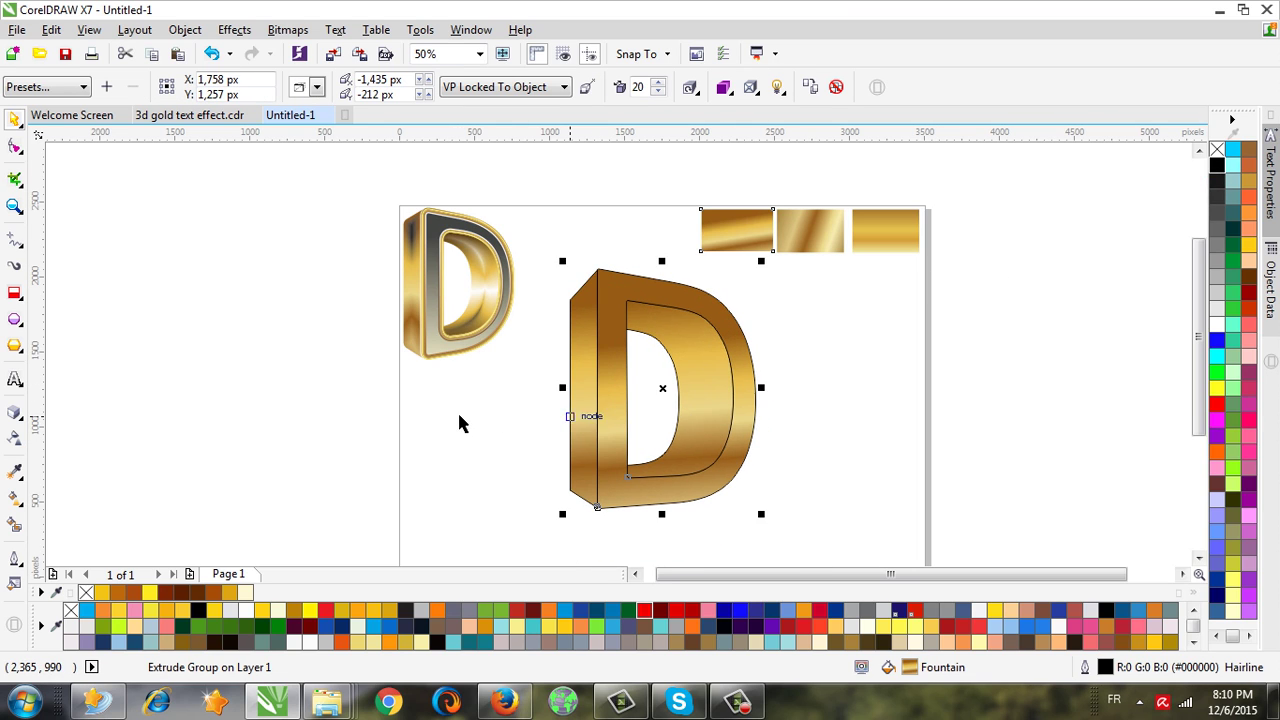
key("Escape")
left_click(585, 403)
left_click(185, 29)
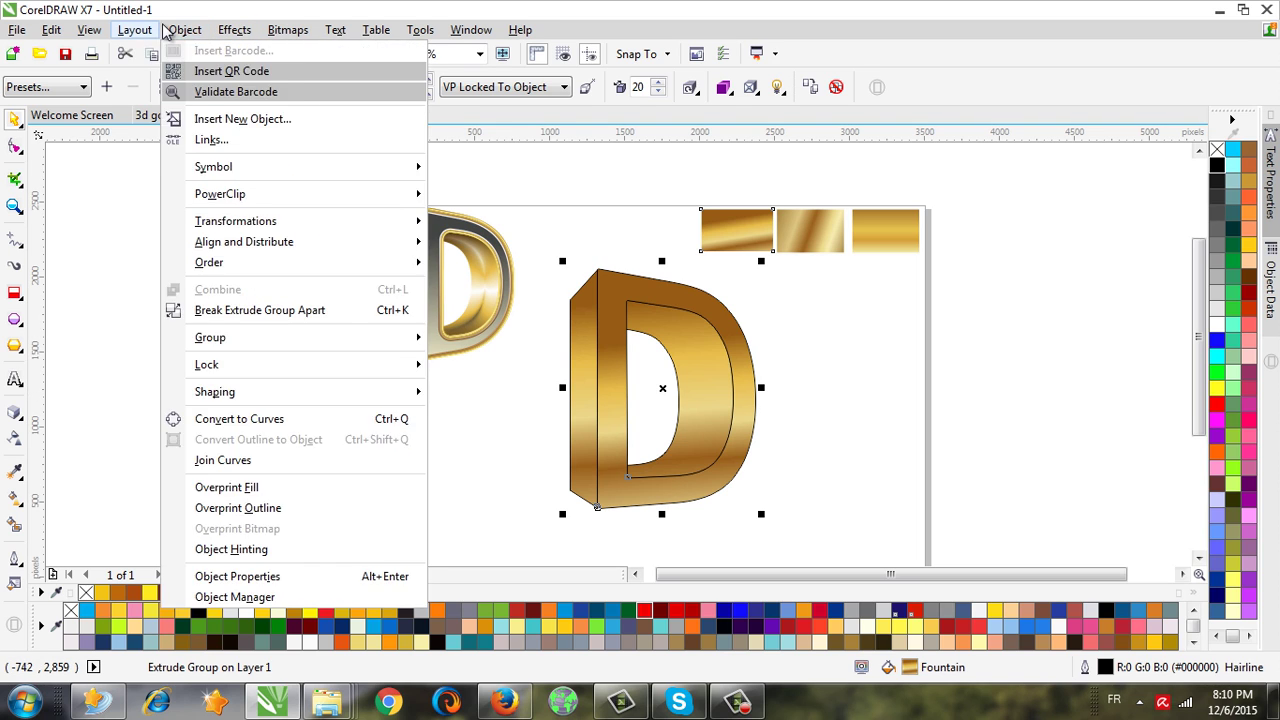
Break the extrude group apart, ungroup the pieces, and marquee-select all parts of the D.
left_click(330, 316)
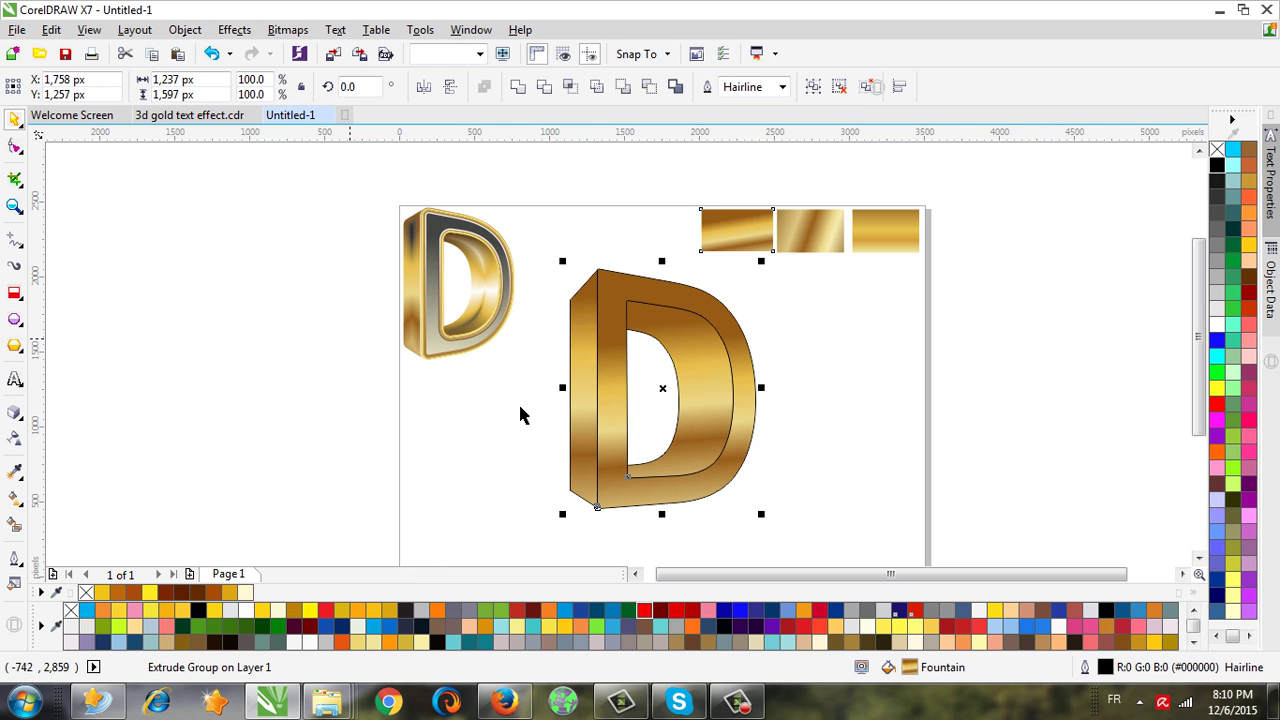
left_click(695, 388)
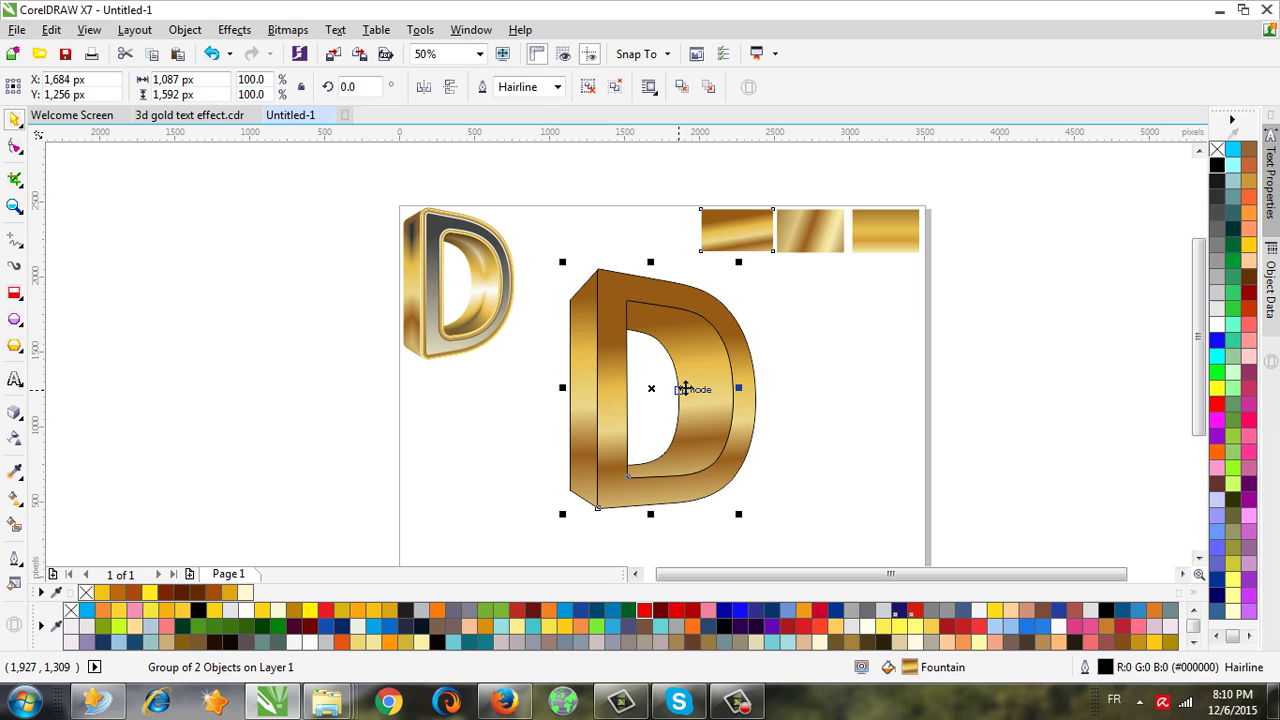
left_click(615, 87)
left_click_drag(540, 243, 728, 523)
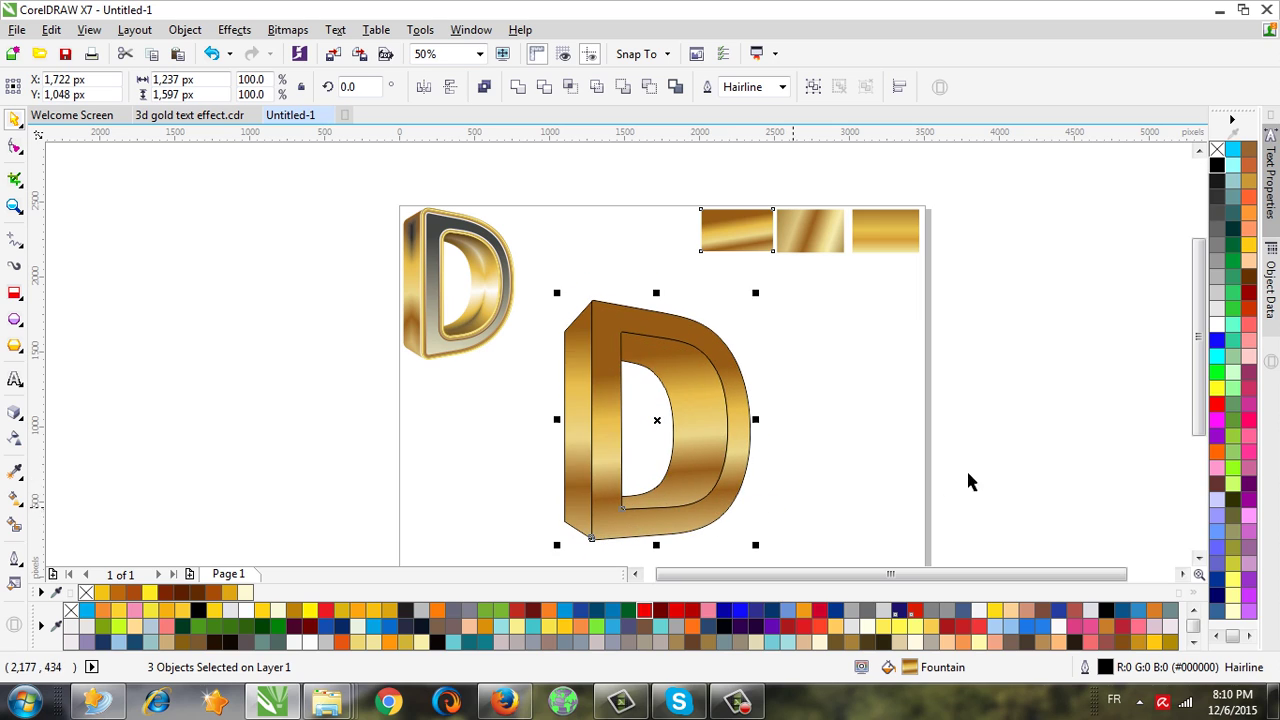
left_click(1198, 560)
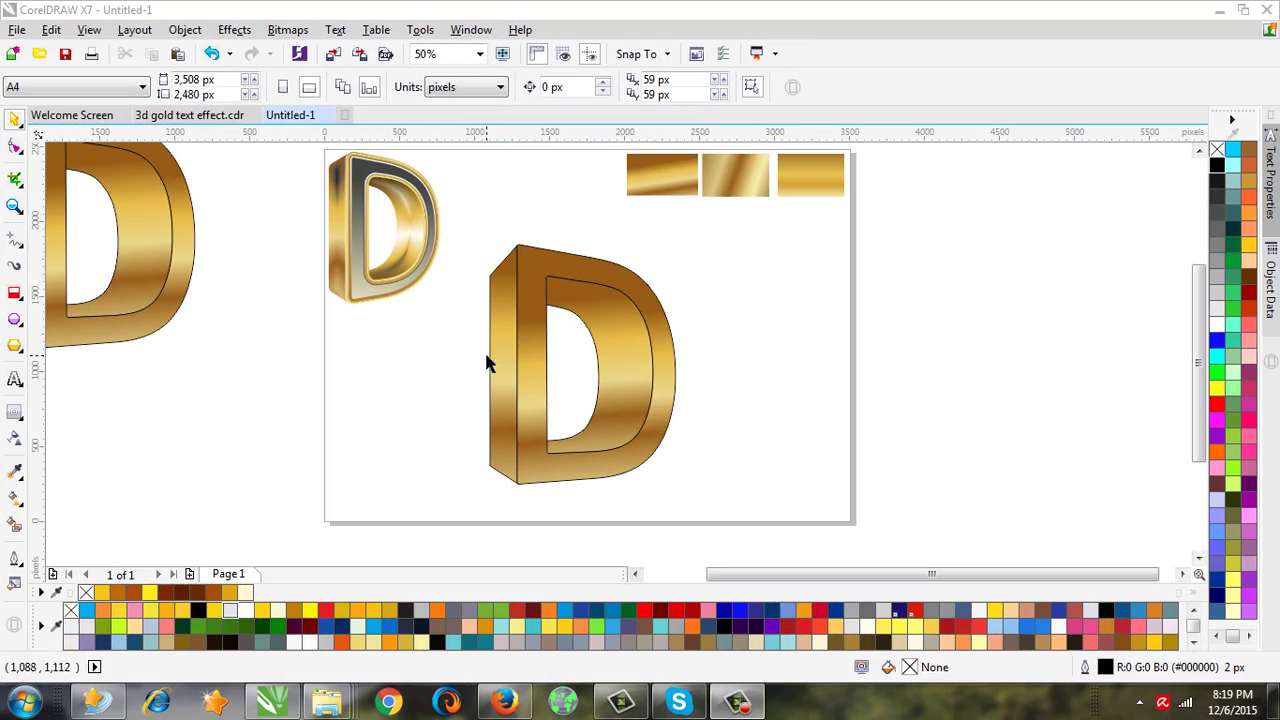
Remove the outlines from the gold D pieces and select its narrow left side face.
left_click(604, 358)
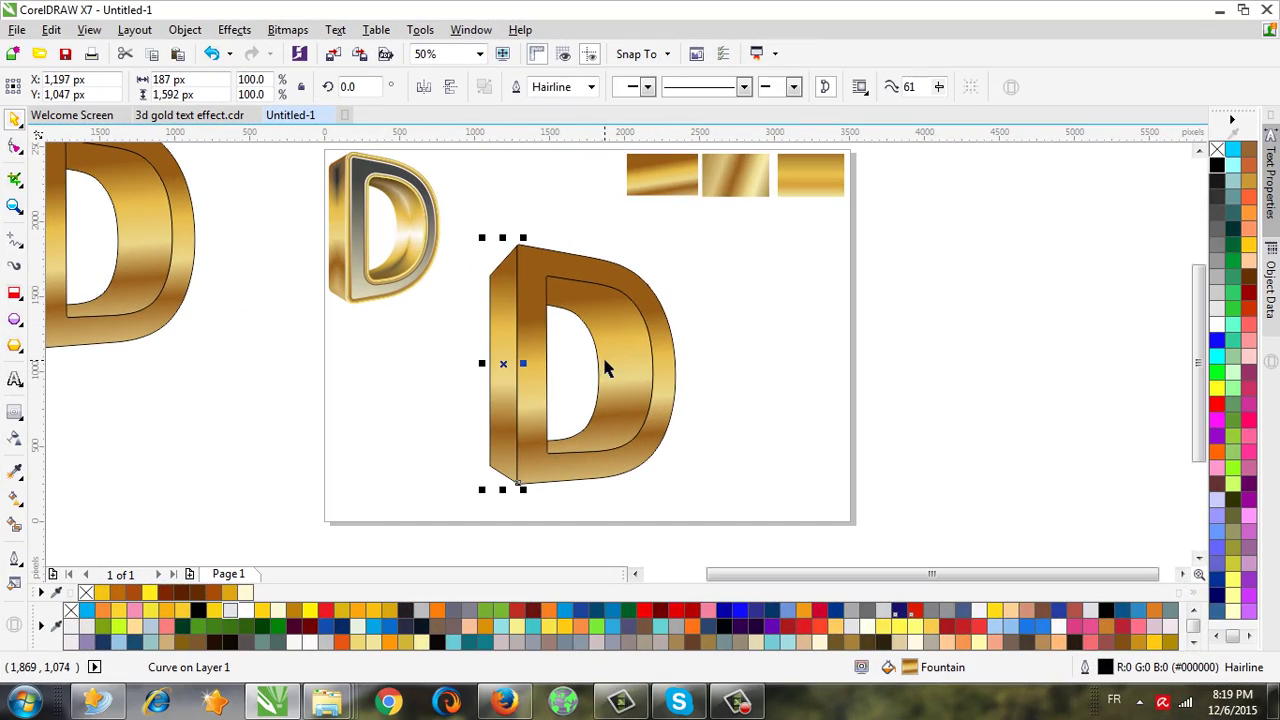
right_click(1216, 152)
left_click(423, 471)
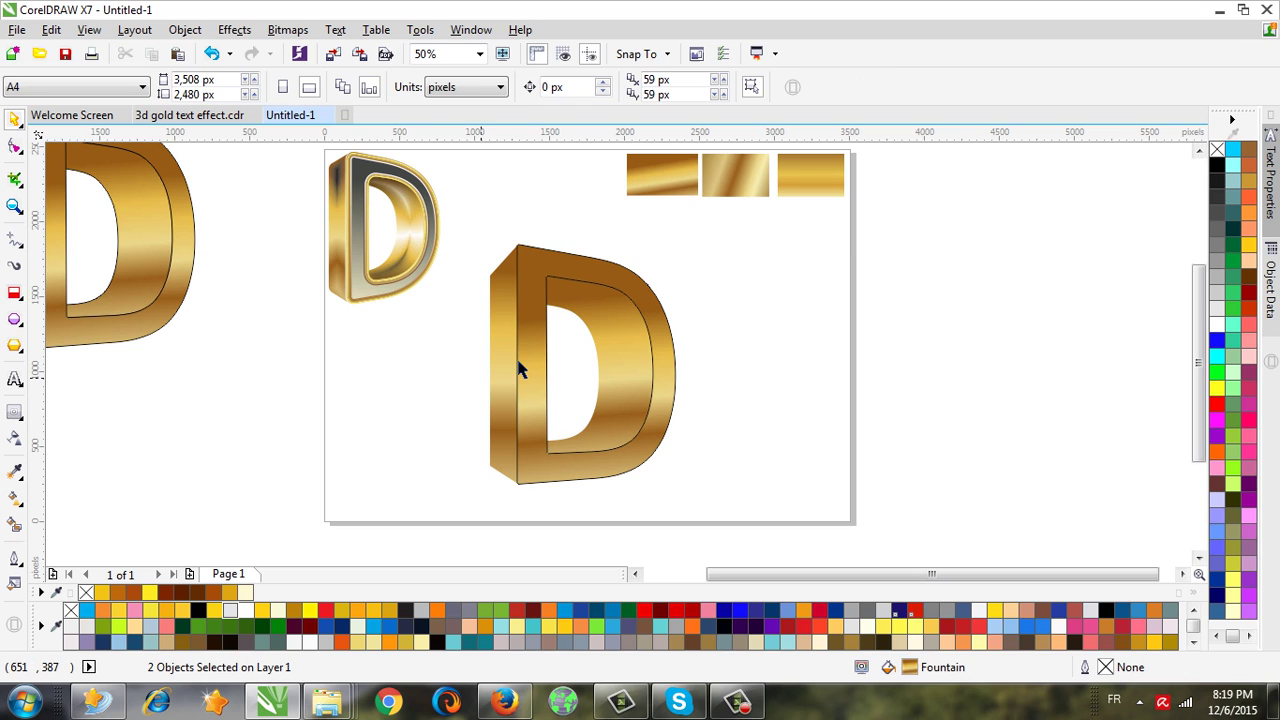
left_click(518, 376)
left_click(497, 376)
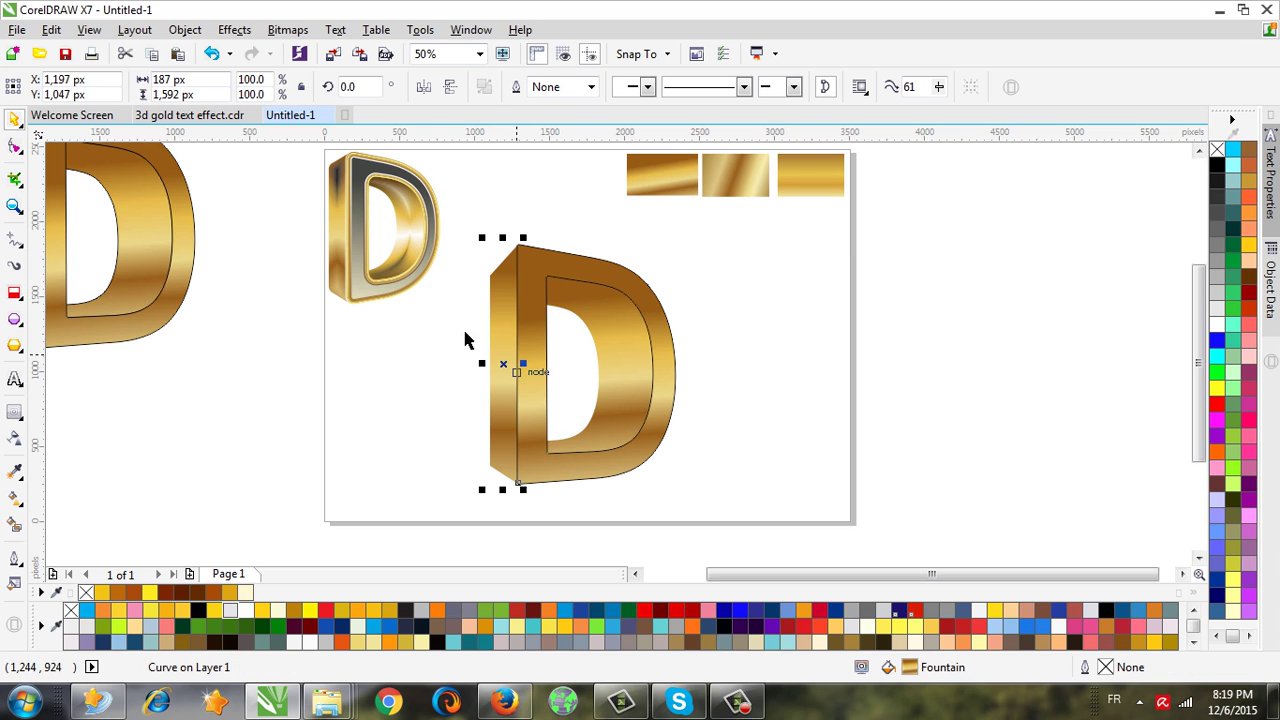
left_click(15, 414)
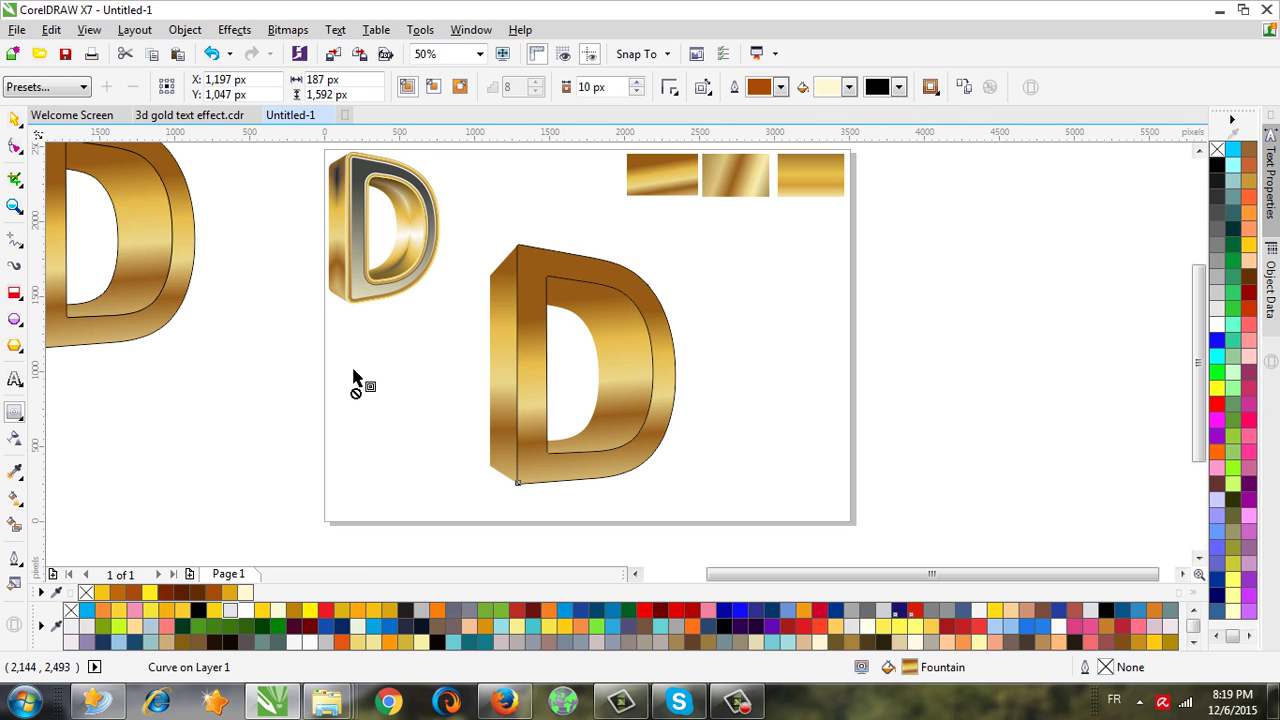
Apply a pale cream inside contour to the side face with 8 steps and 6 px offset.
left_click(56, 592)
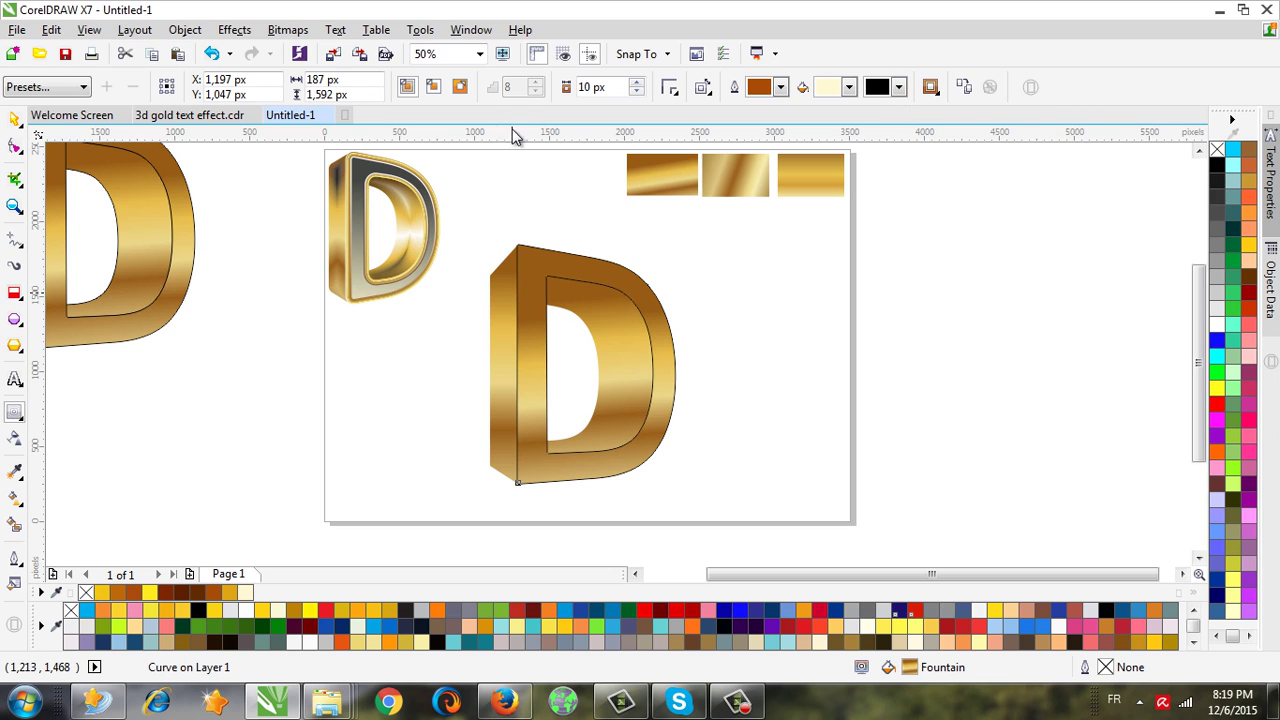
left_click(434, 88)
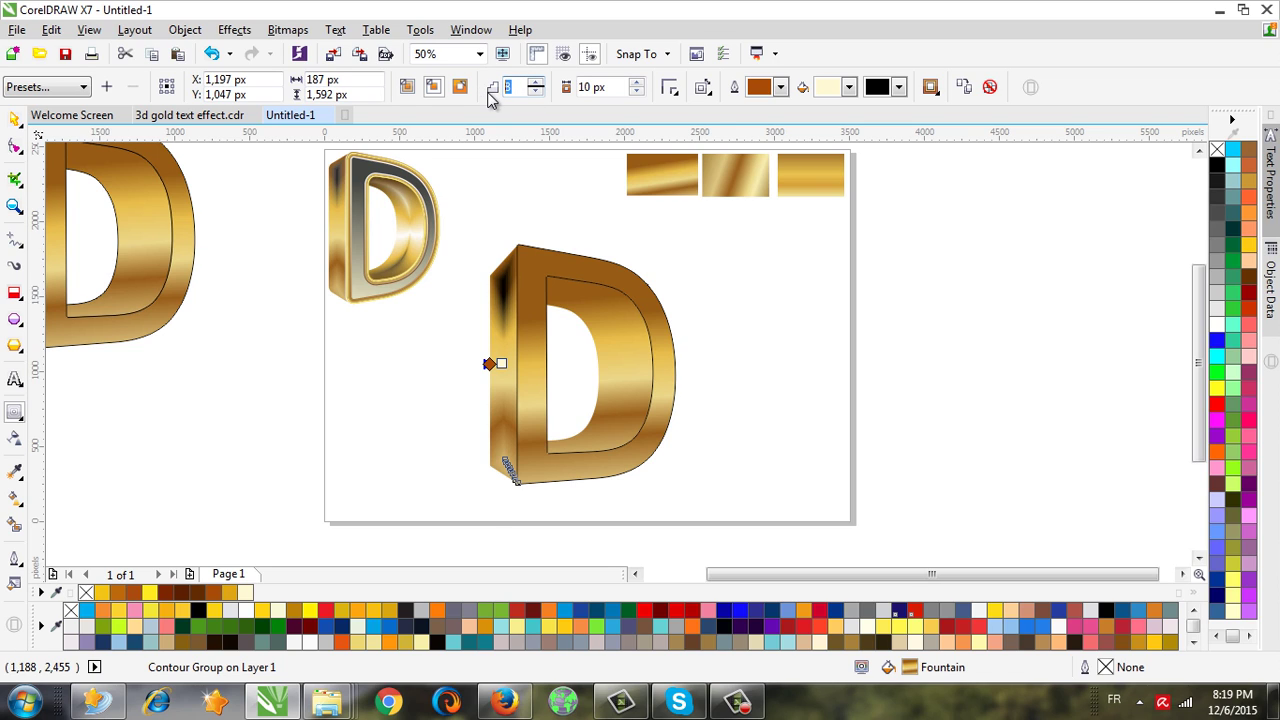
type("9")
double_click(582, 87)
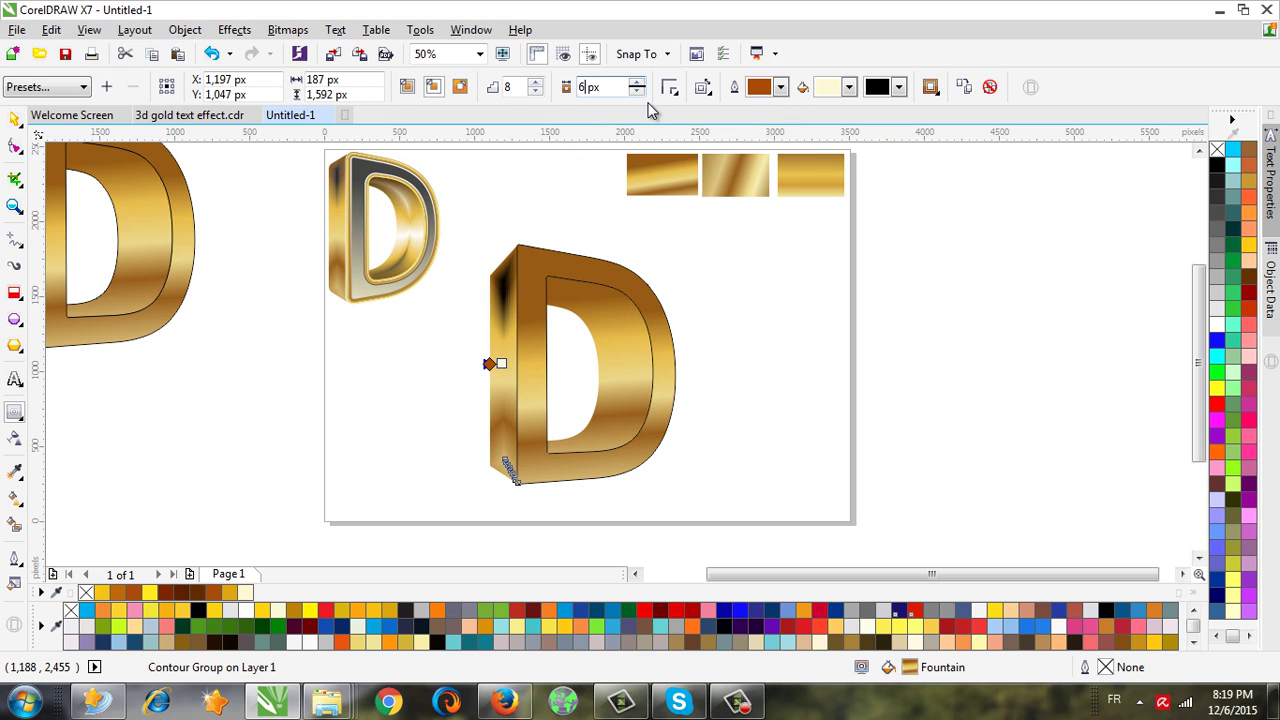
key("Return")
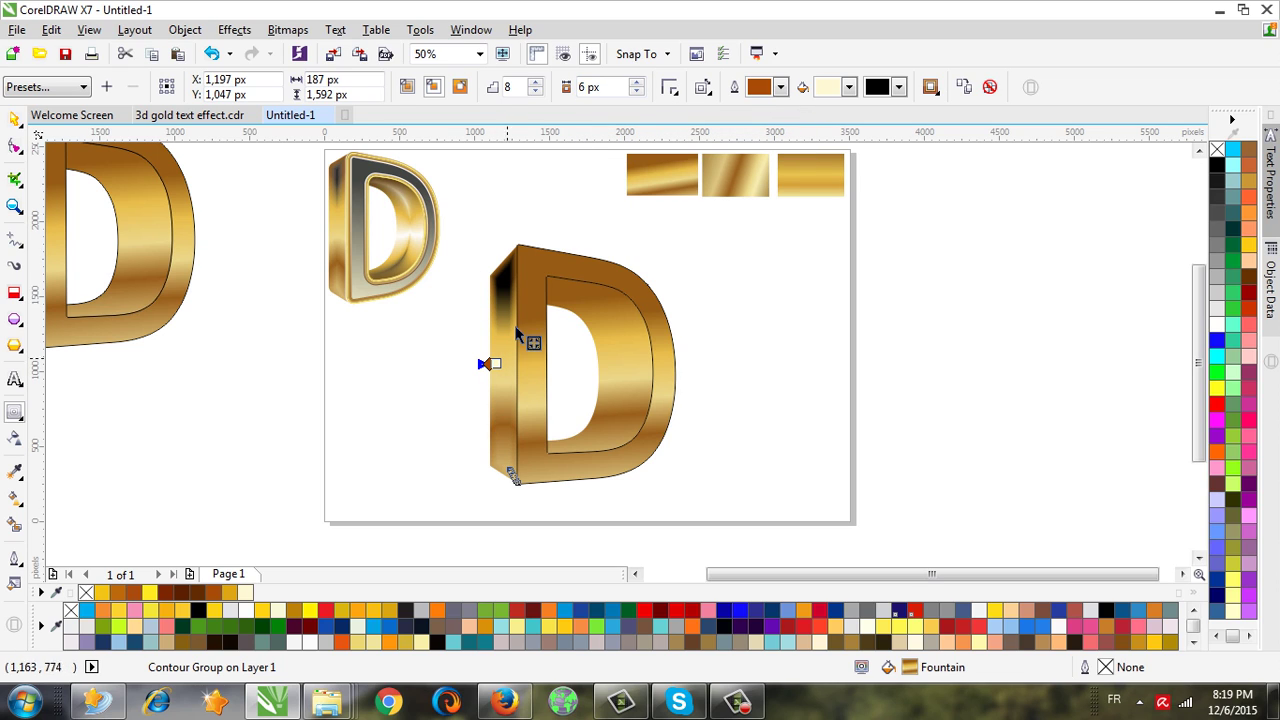
Push the contour slider to its maximum and dismiss the 'Too many objects' warning.
scroll(500, 358, "up", 1)
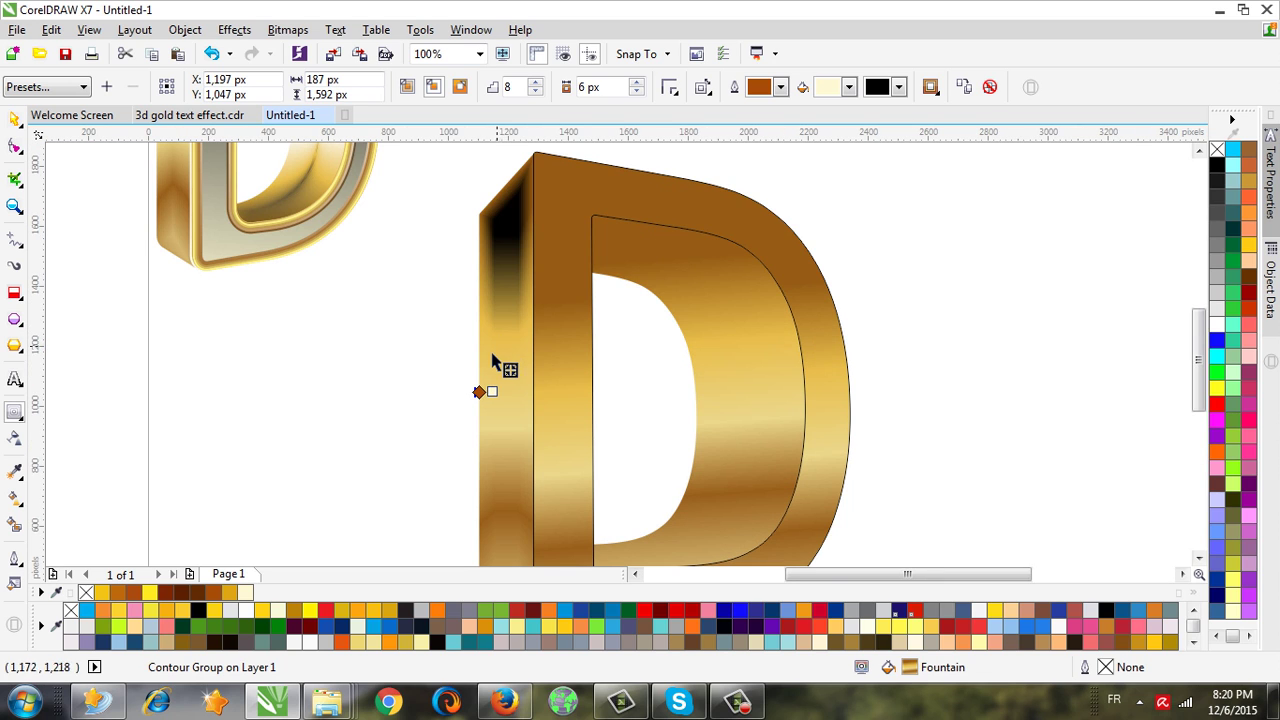
scroll(492, 390, "up", 3)
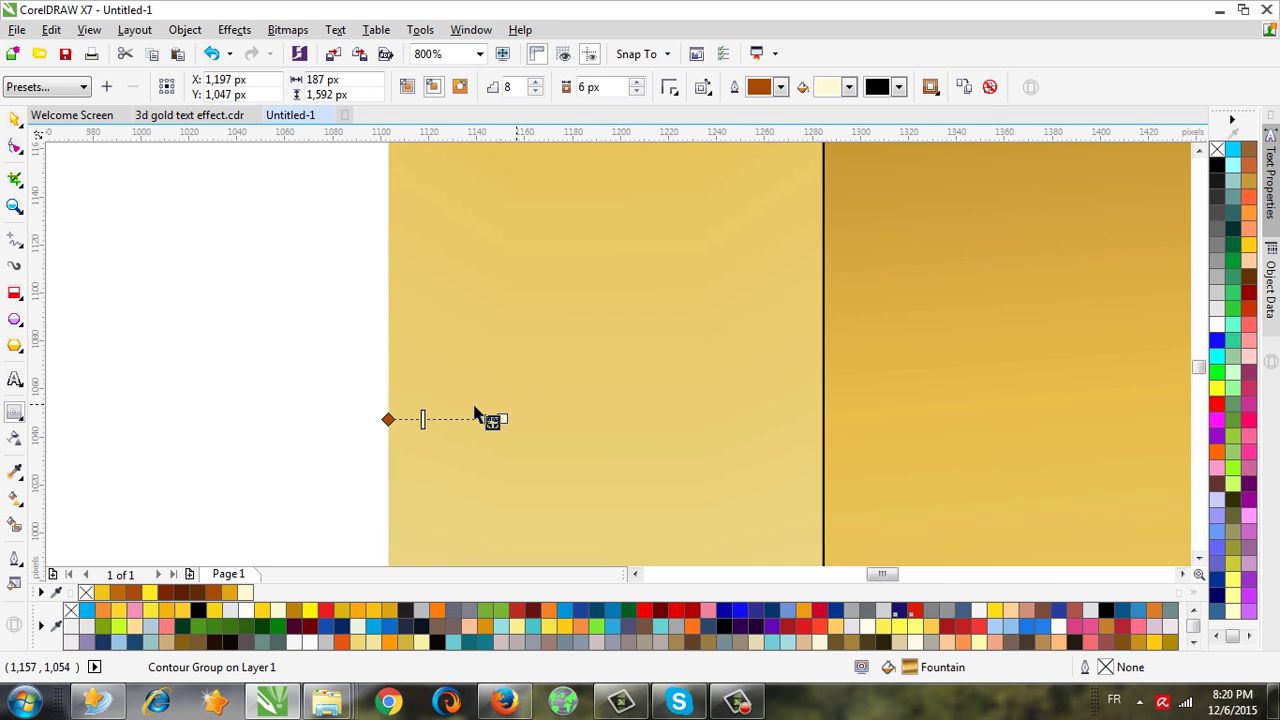
scroll(432, 447, "down", 1)
scroll(434, 443, "up", 1)
left_click_drag(423, 419, 489, 419)
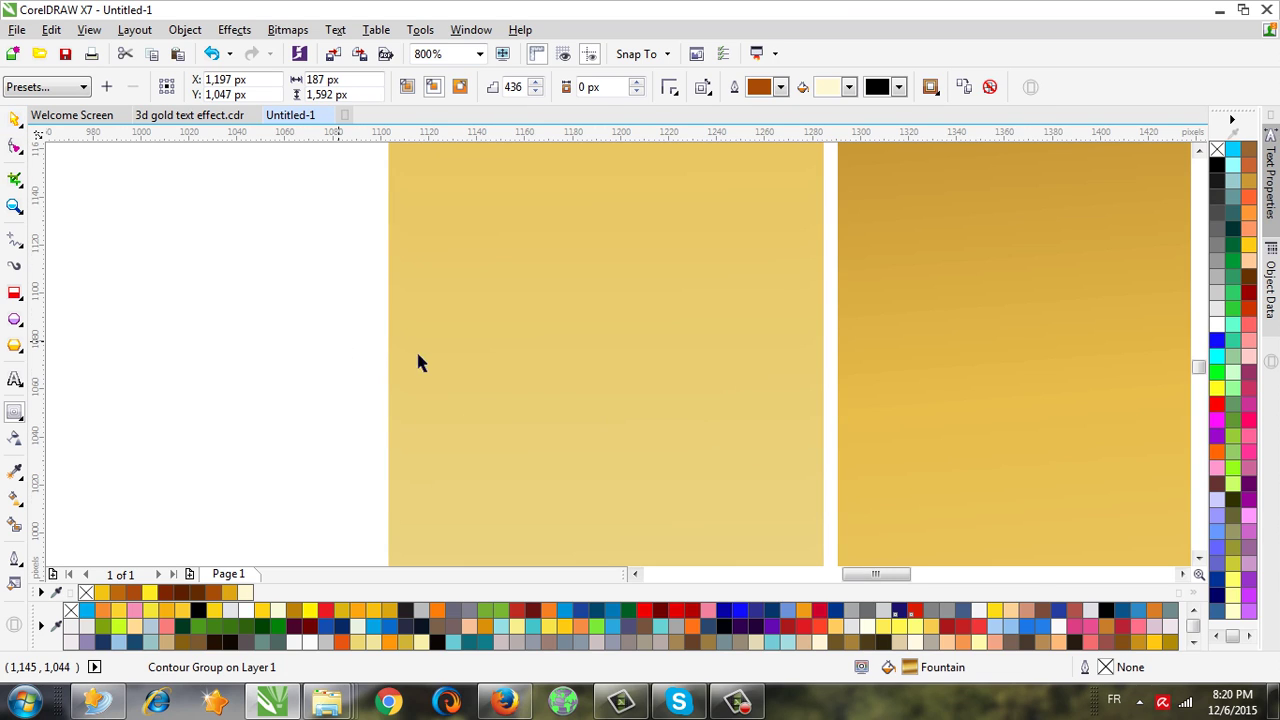
scroll(438, 352, "down", 3)
scroll(480, 361, "down", 2)
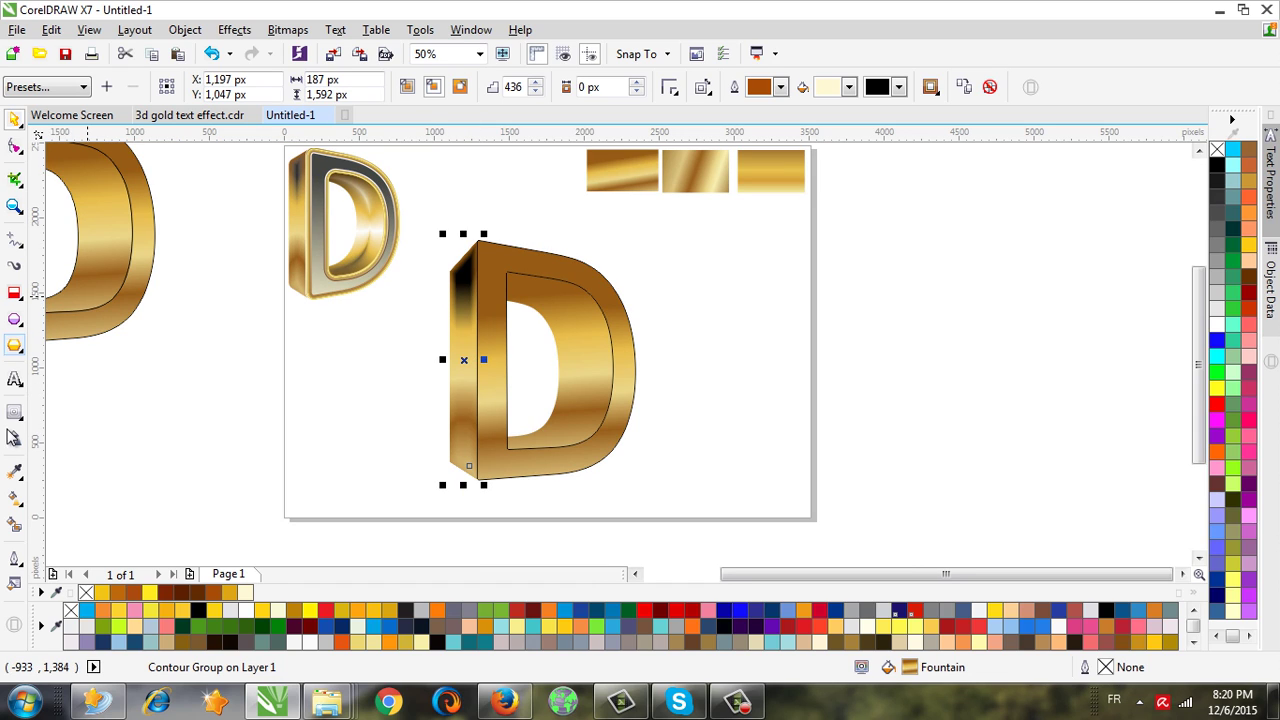
left_click(15, 497)
left_click(473, 354)
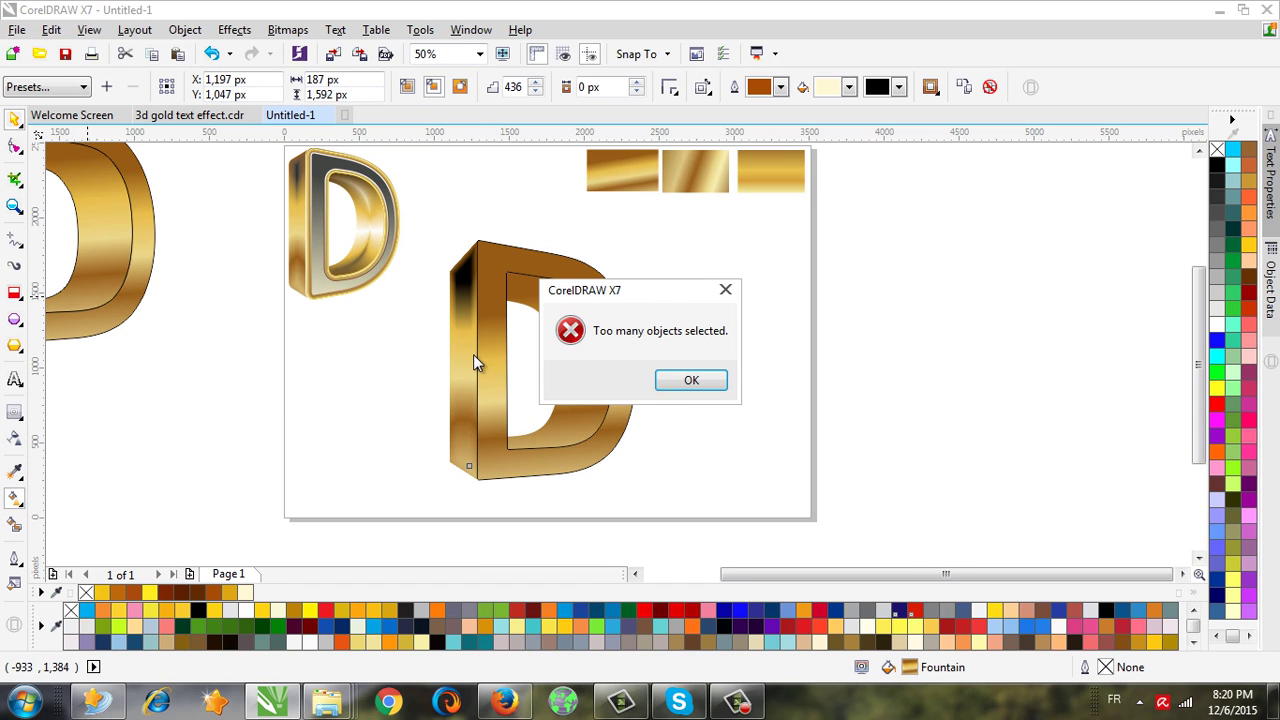
left_click(666, 384)
Set the side shading contour to 302 steps, then select the D's front face.
left_click(15, 413)
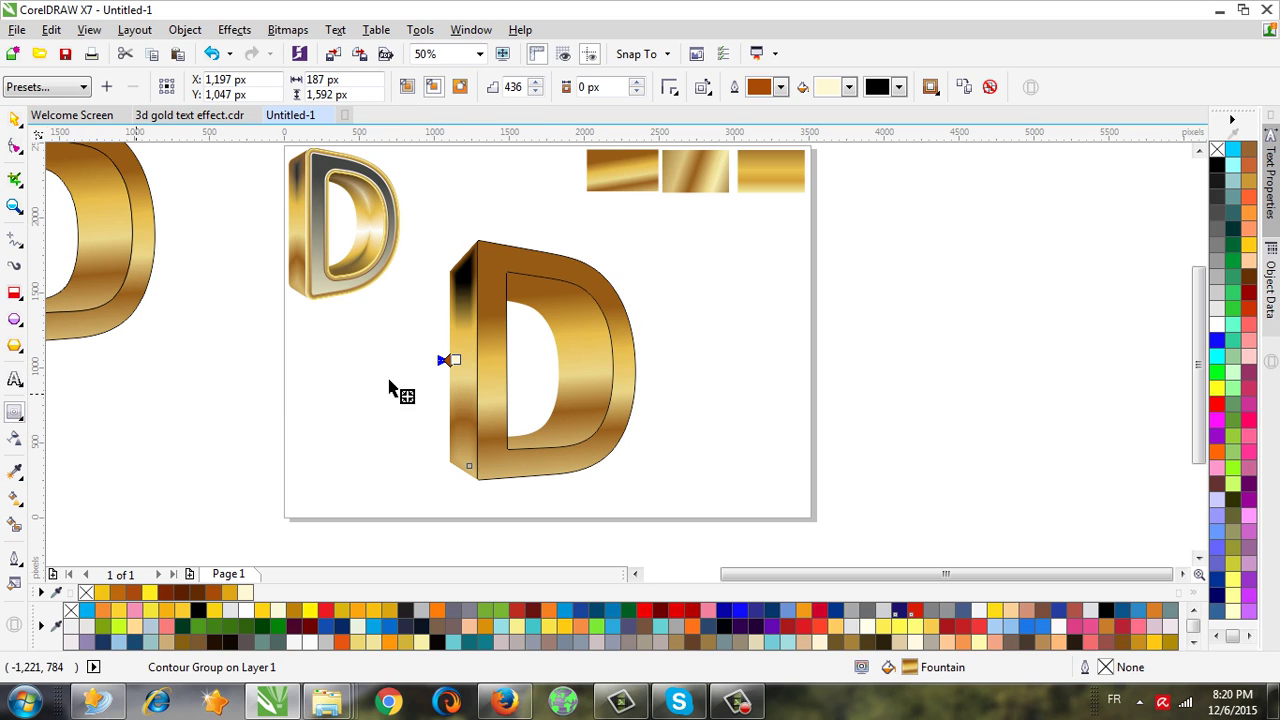
mouse_move(455, 358)
left_mouse_down()
mouse_move(477, 363)
mouse_move(466, 354)
mouse_move(463, 365)
left_mouse_up()
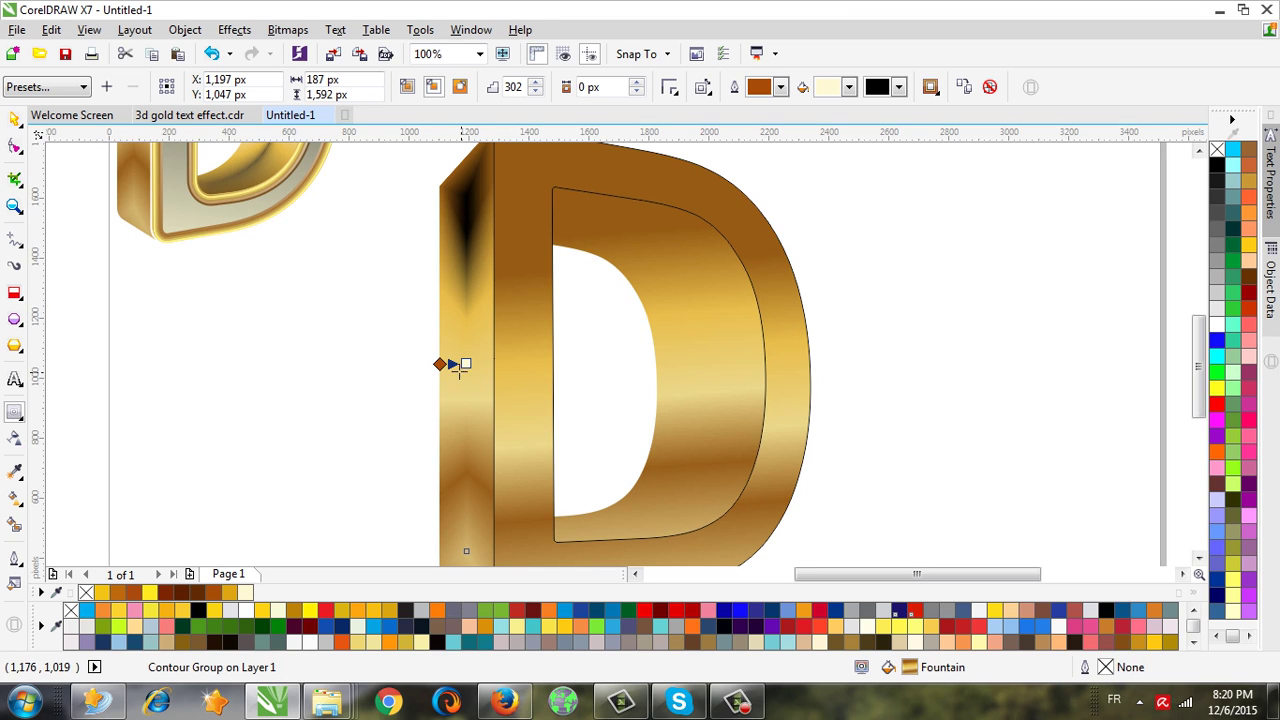
left_click(296, 369)
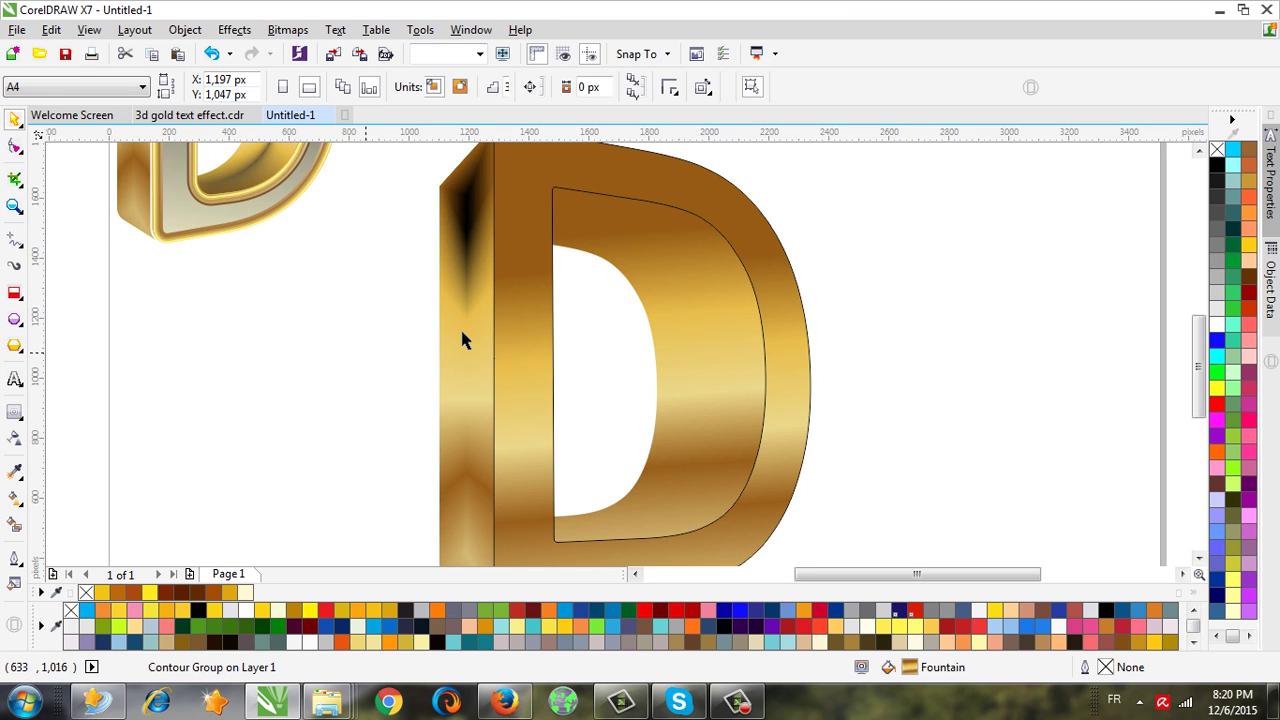
left_click(462, 340)
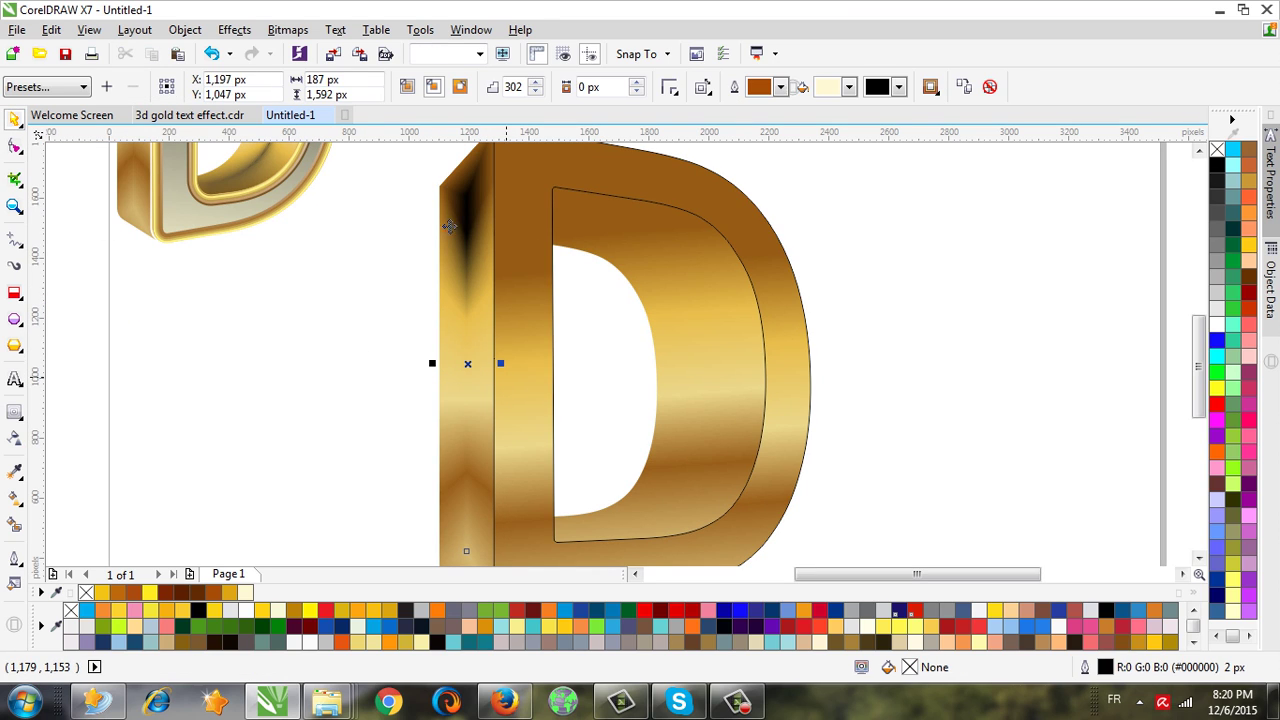
left_click(707, 368)
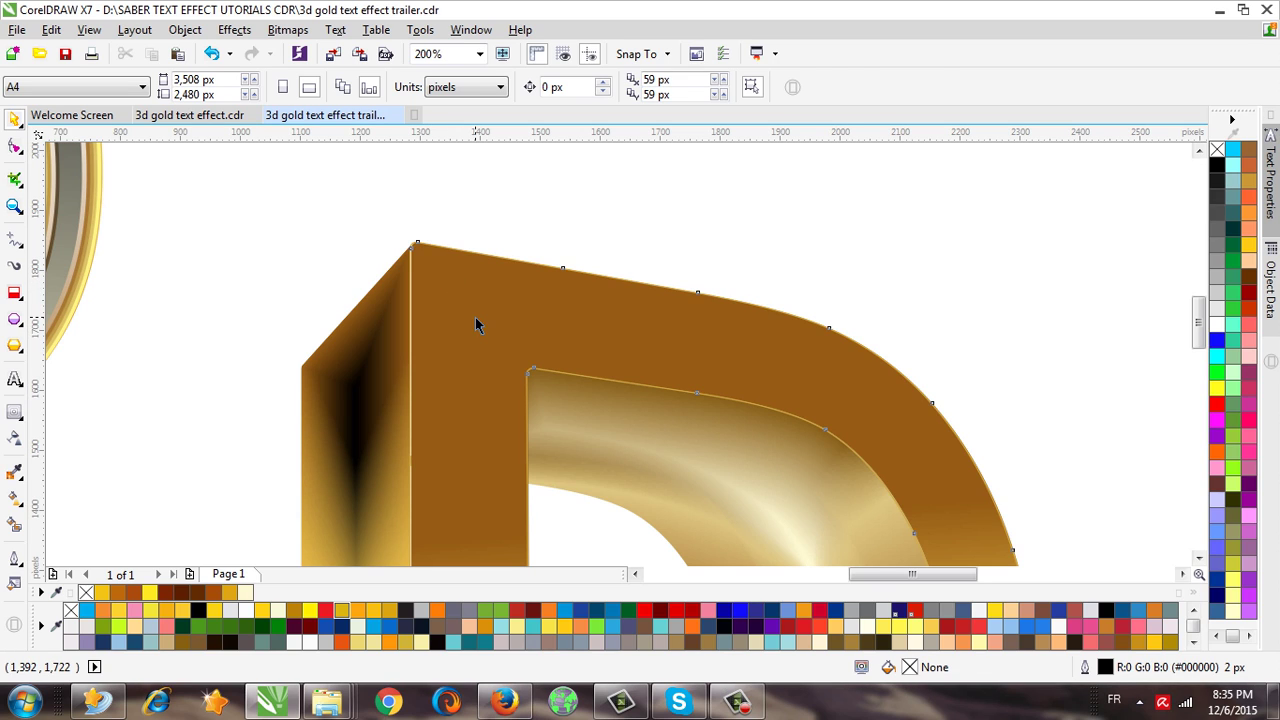
Give the D's front face curve a 3 px outline, trying 2 px first.
left_click(477, 323)
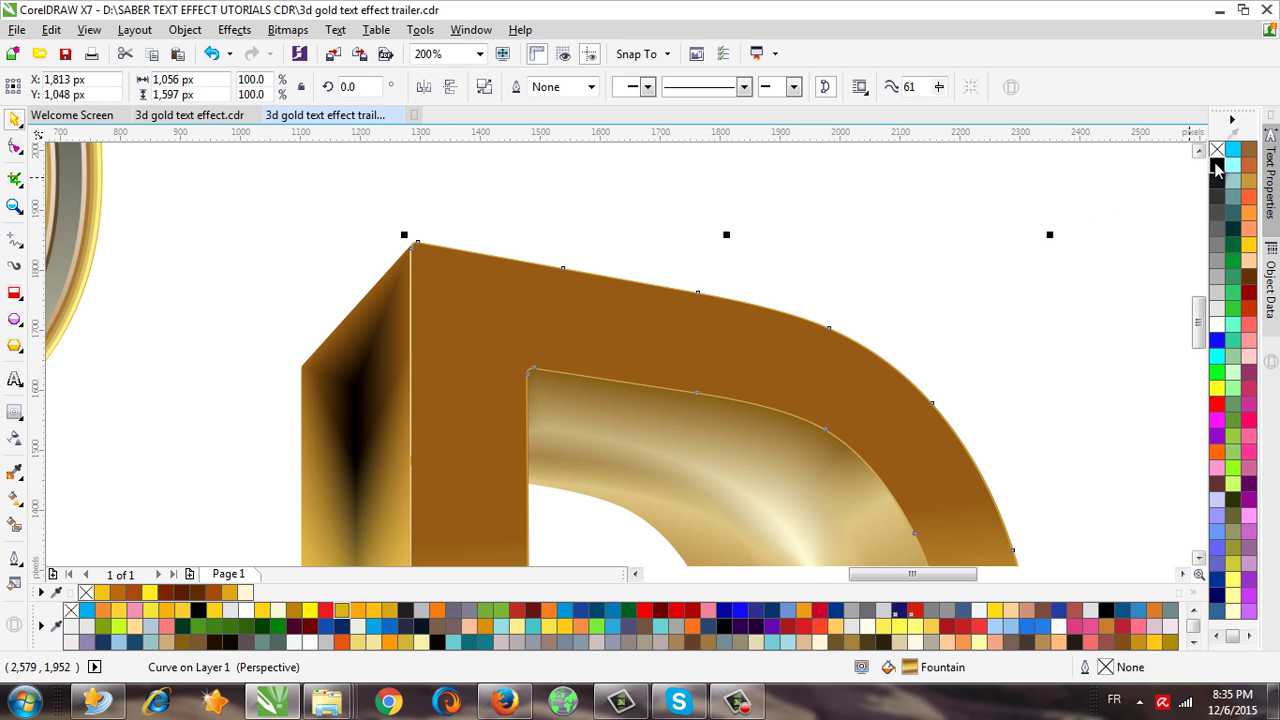
left_click(14, 575)
left_click(83, 500)
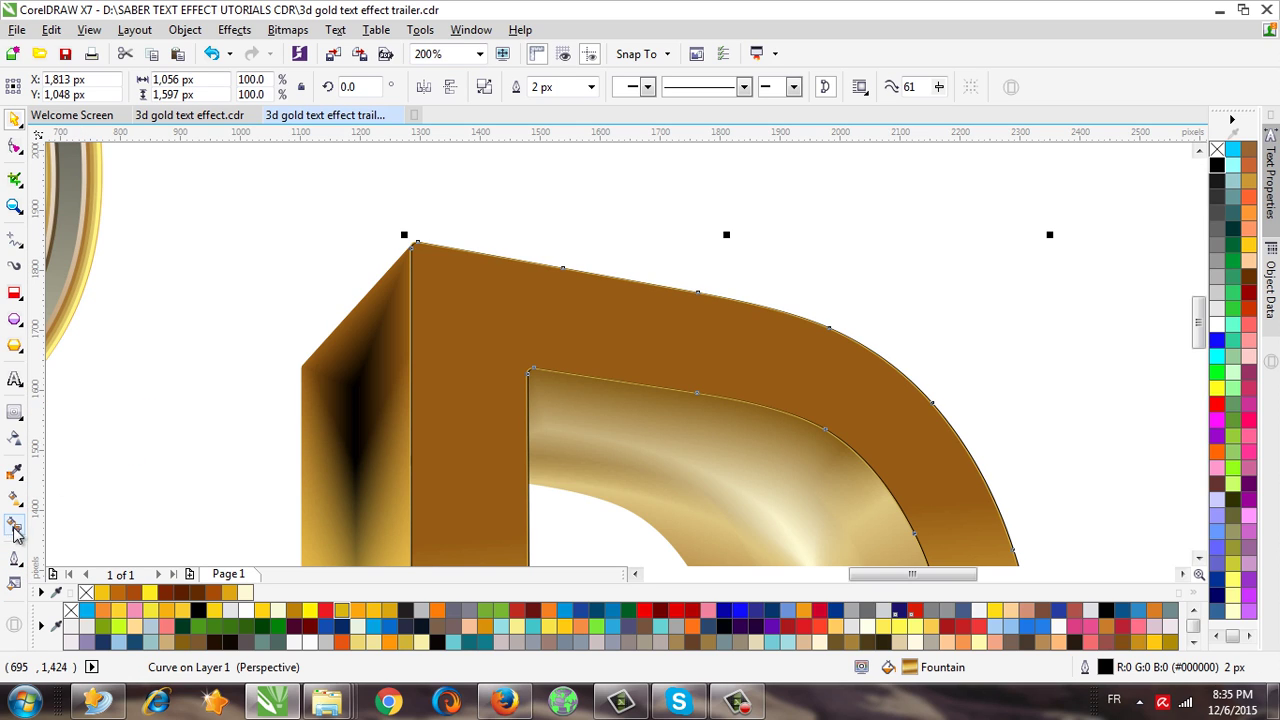
left_click(14, 557)
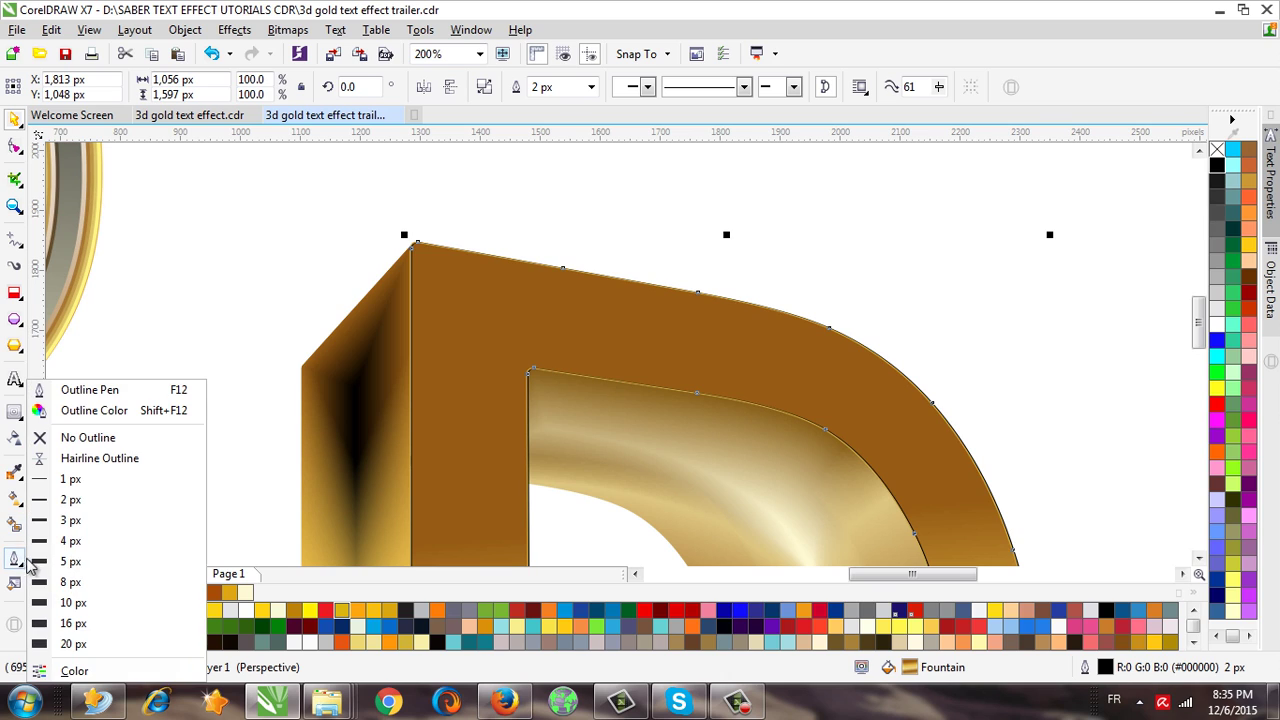
left_click(62, 520)
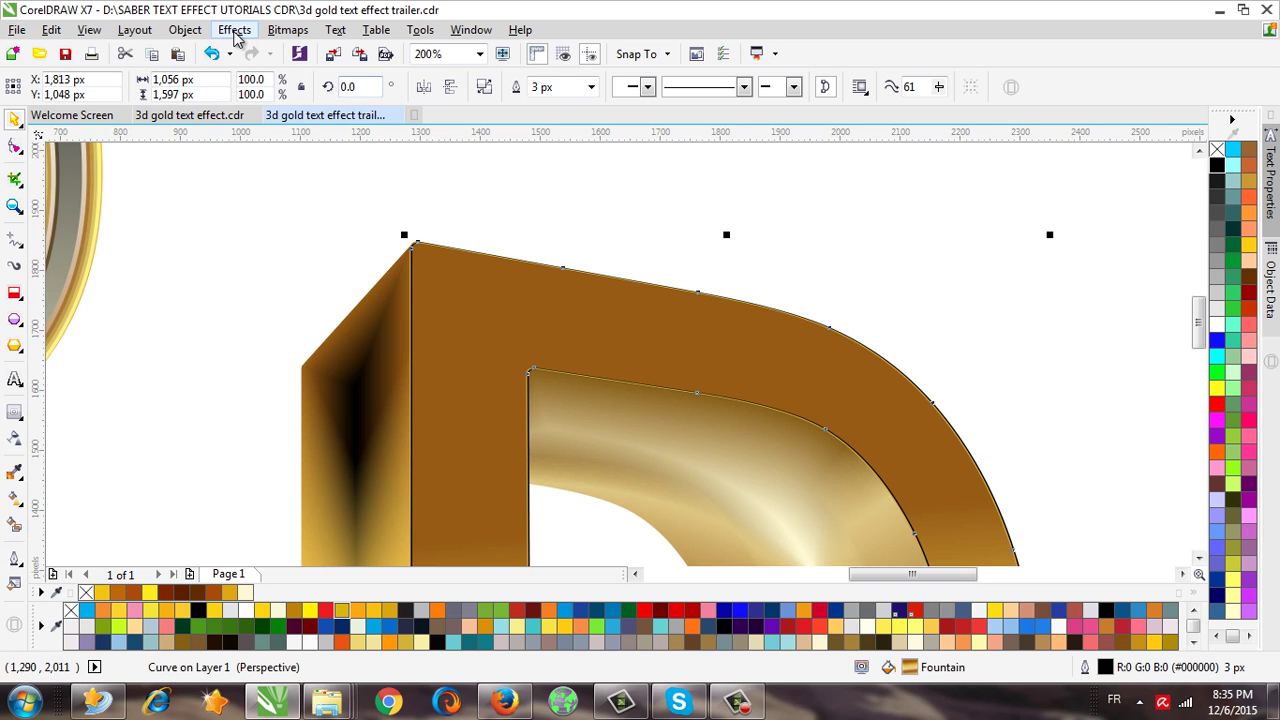
Dismiss the stray menu and select the dark shading contour on the D's side.
left_click(234, 29)
mouse_move(185, 29)
key("Escape")
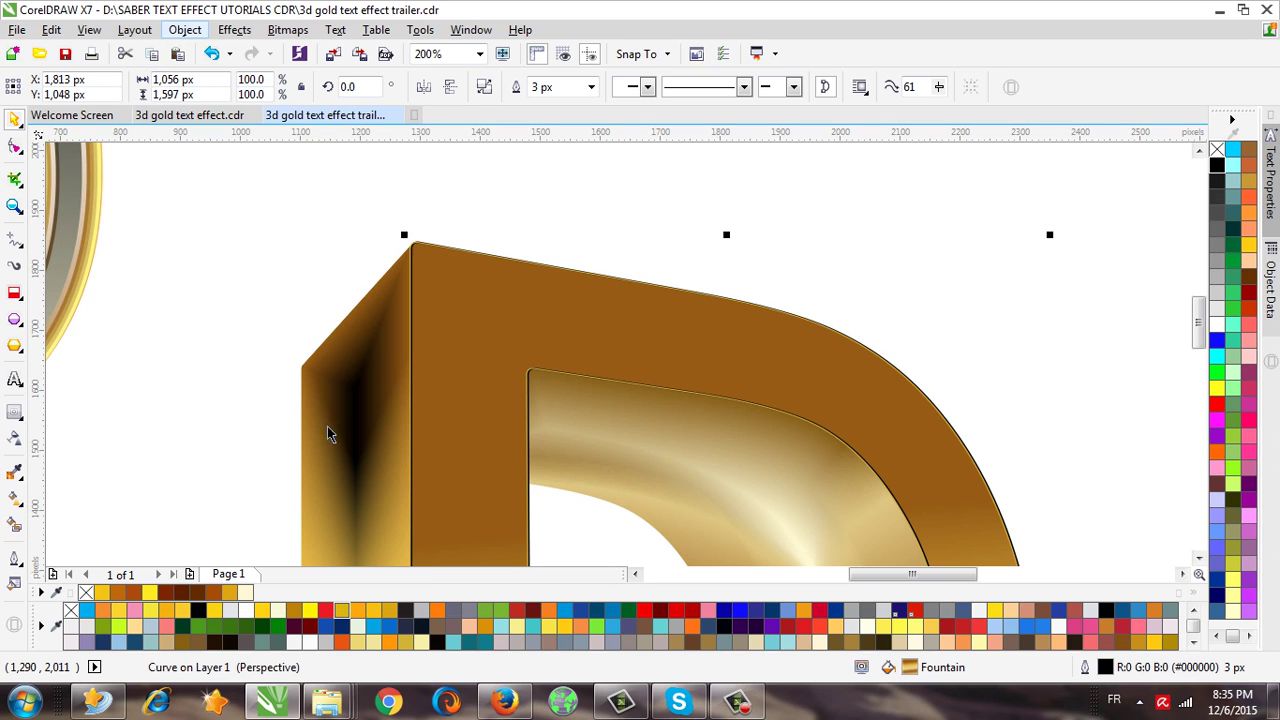
left_click(359, 429)
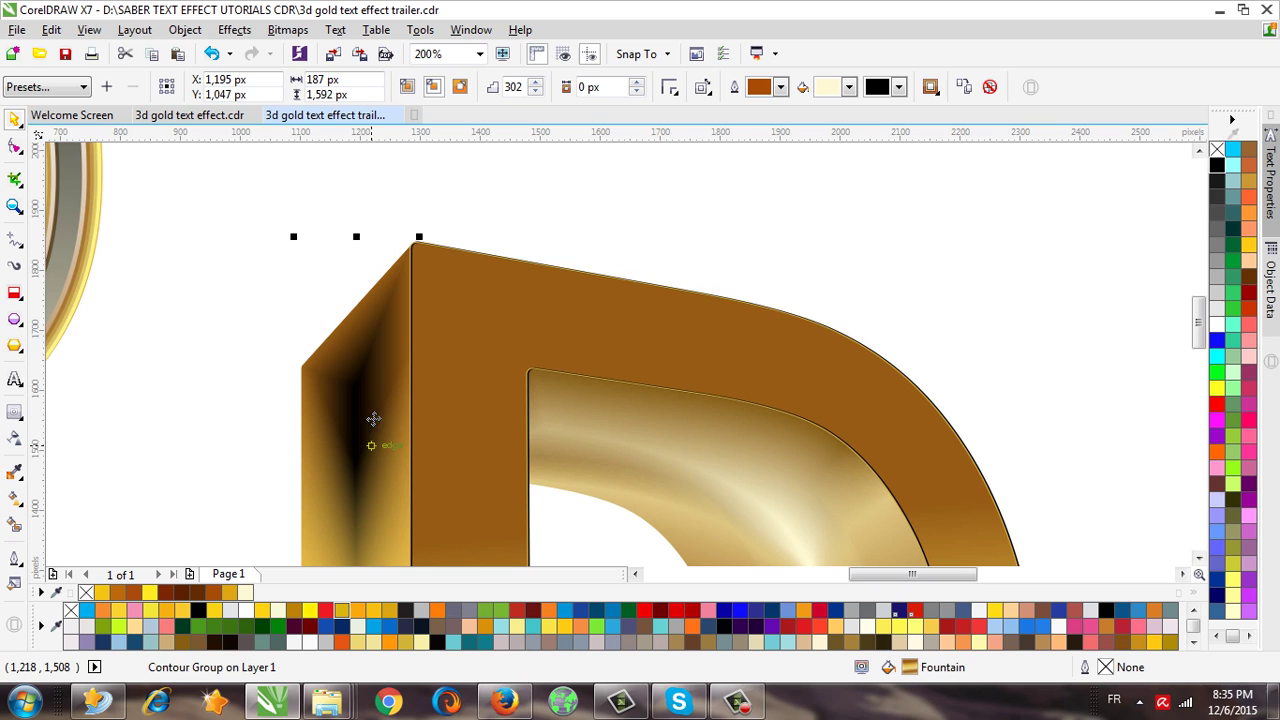
Select the black rim curve at the D's top corner and nudge it two steps left.
scroll(416, 300, "up", 2)
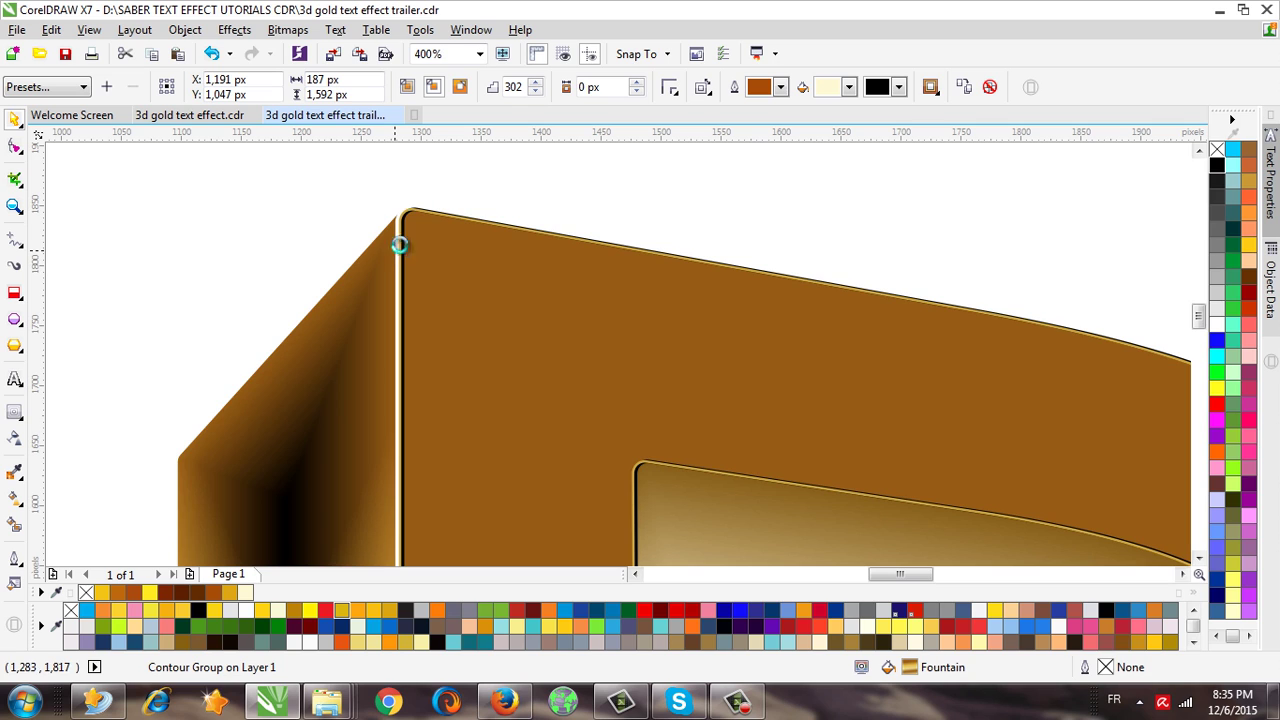
left_click(396, 205)
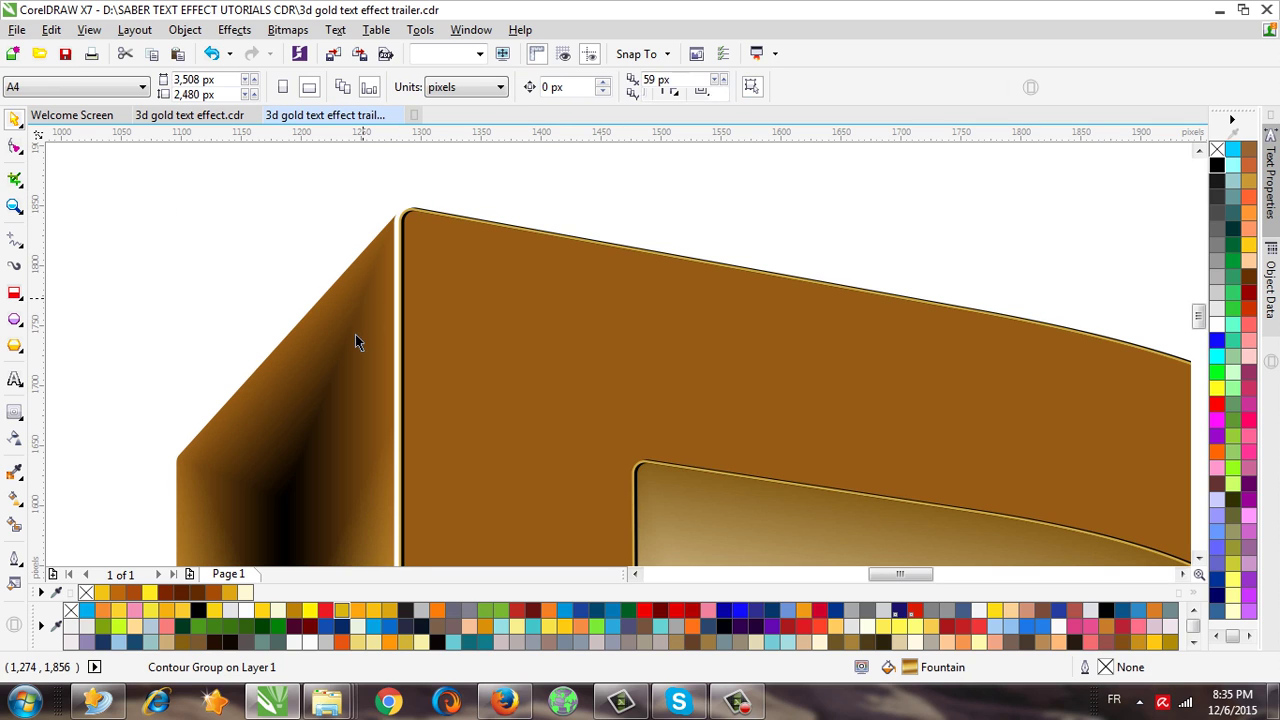
left_click(395, 204)
scroll(396, 243, "up", 4)
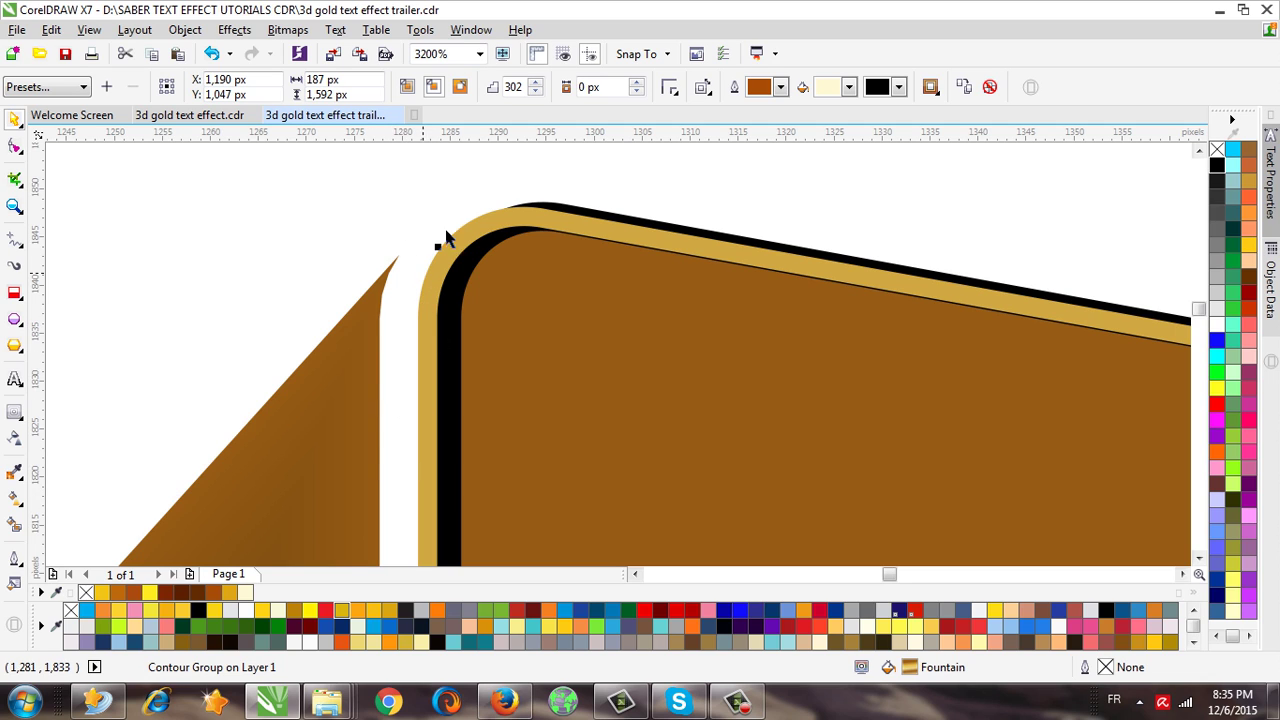
key("Escape")
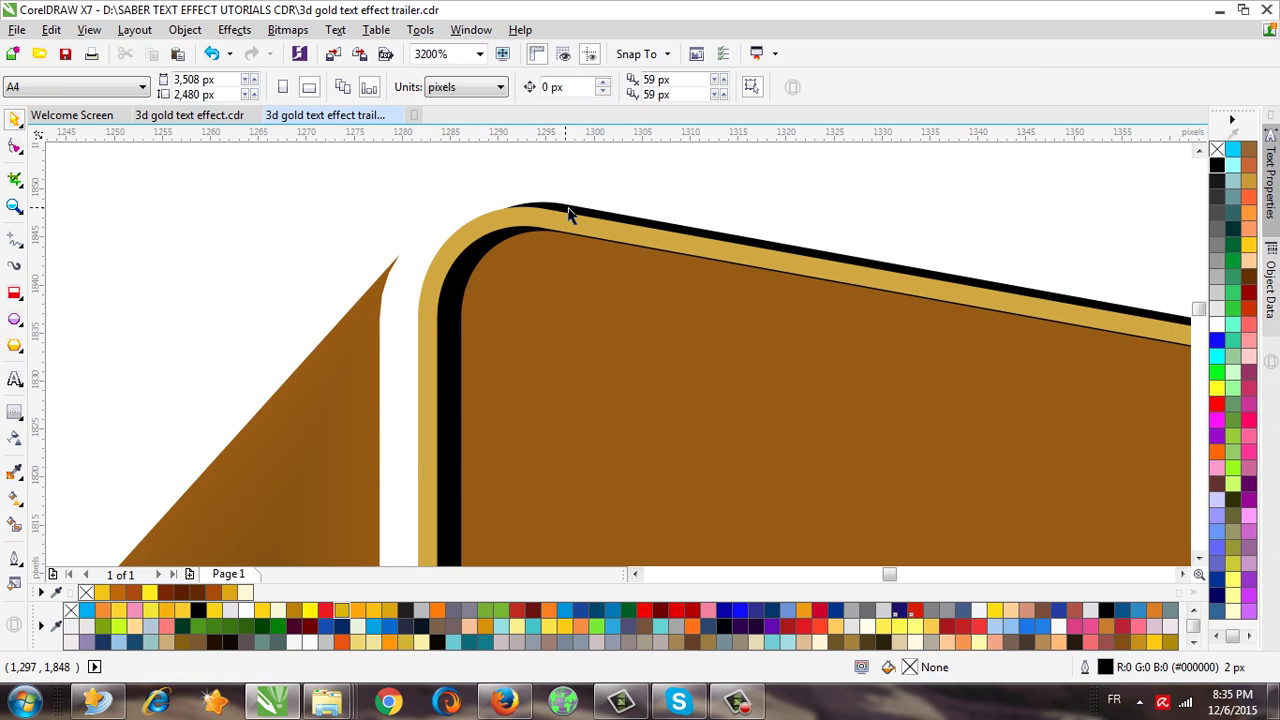
left_click(565, 207)
key("Left")
key("Left")
key("Left")
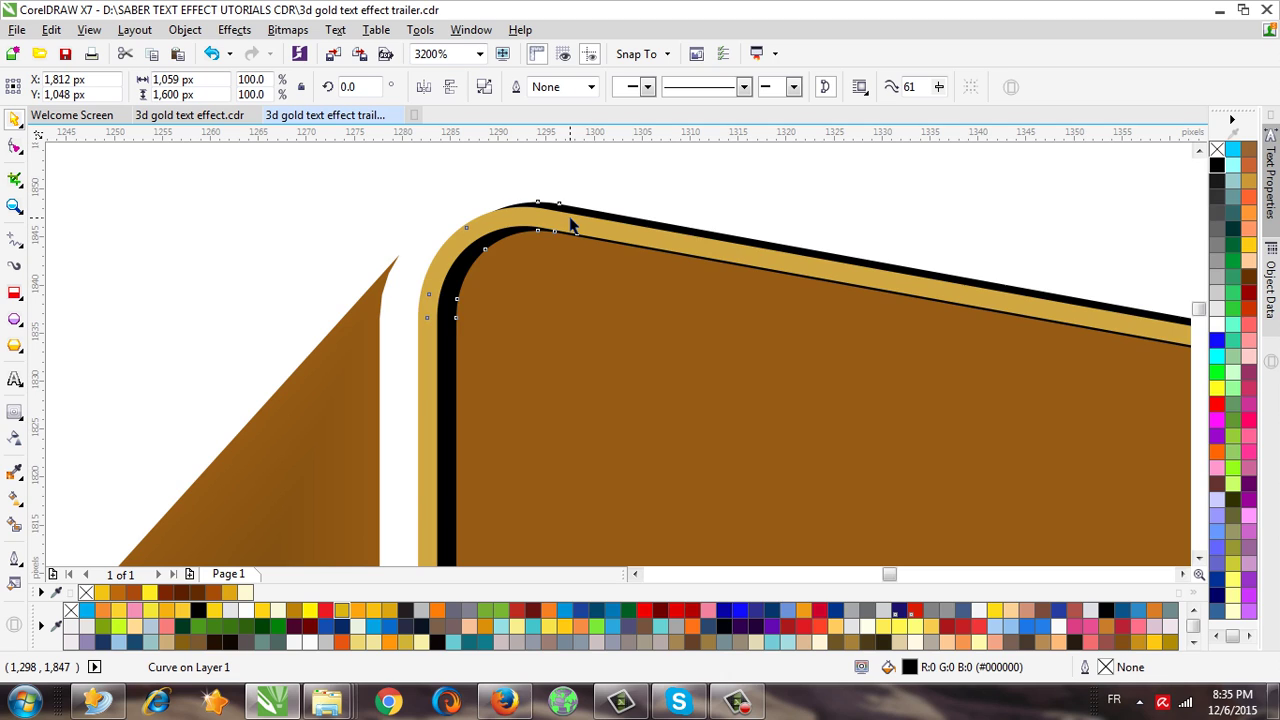
key("Left")
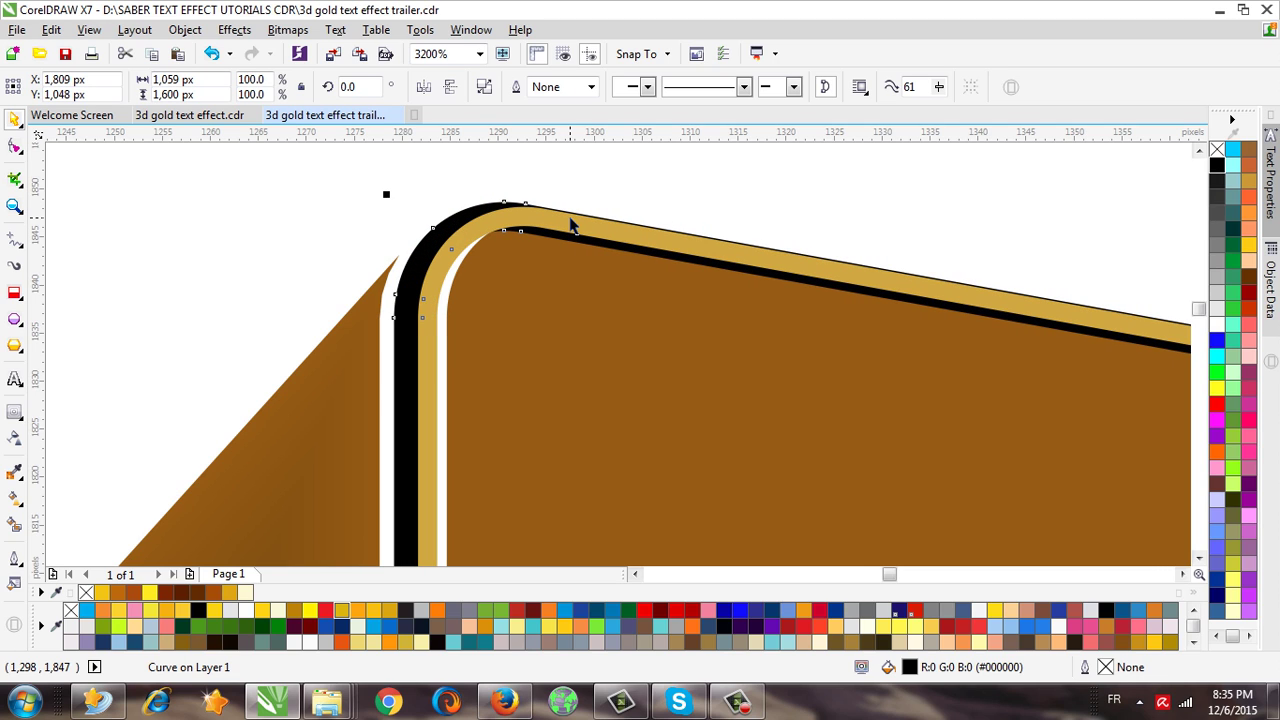
Send the gold rim curve behind the black curve with Ctrl+PgDn, then select the black curve.
left_click(556, 180)
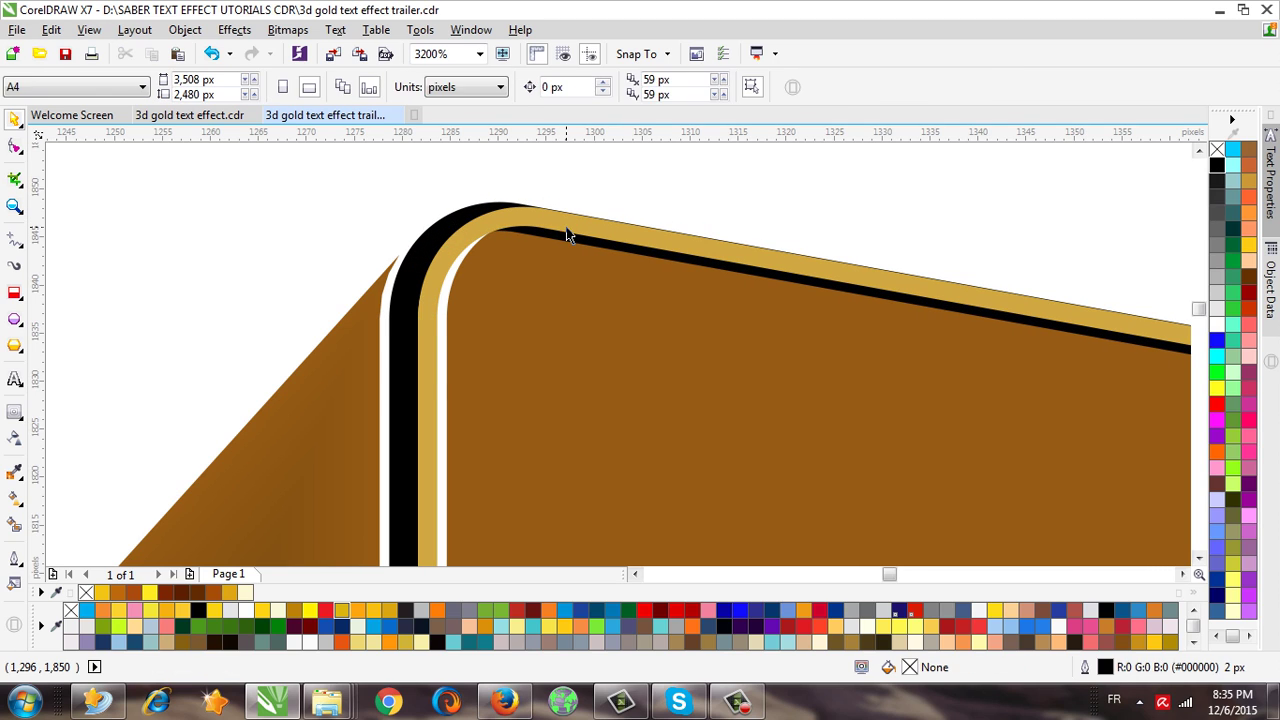
left_click(566, 227)
key("ctrl+Page_Down")
key("Escape")
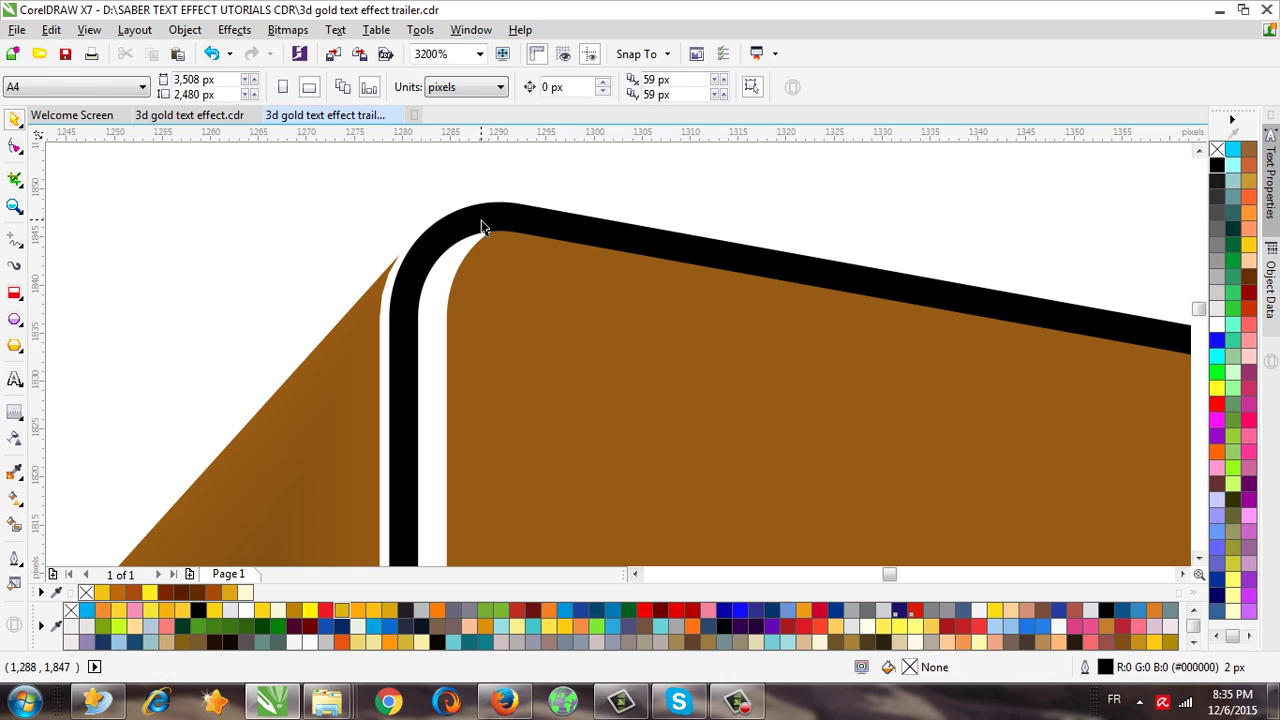
left_click(481, 226)
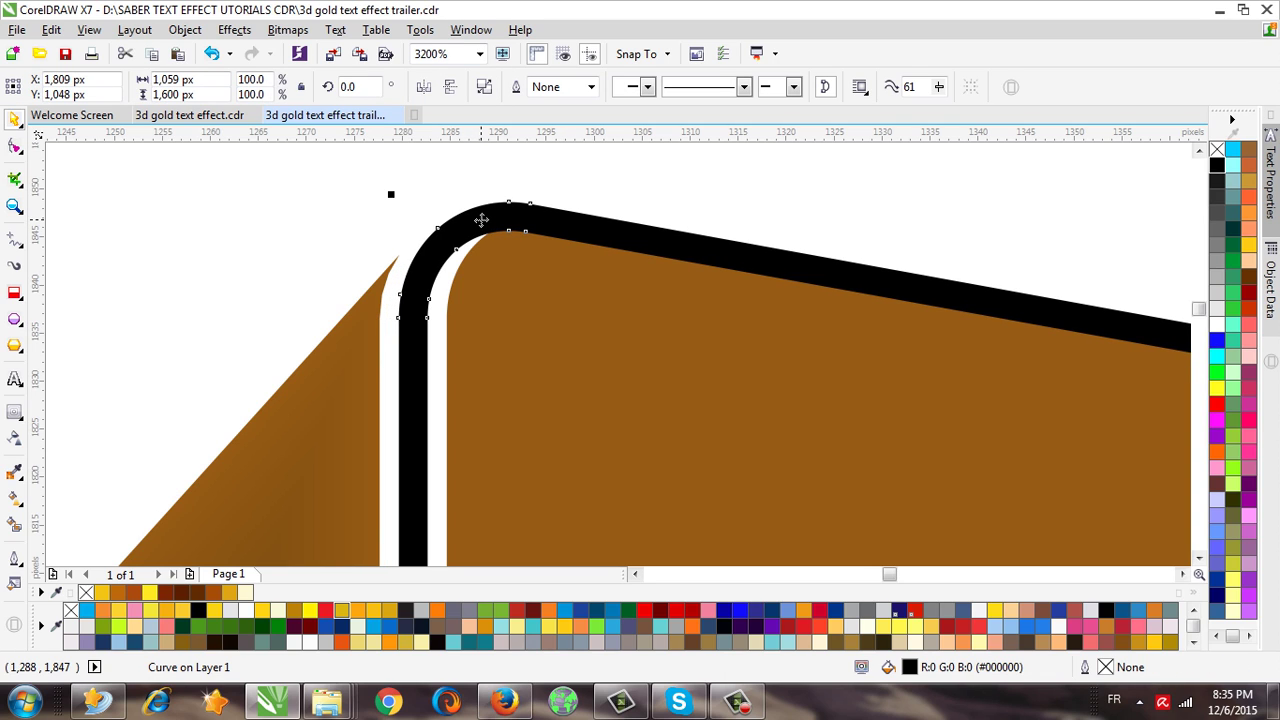
scroll(413, 207, "down", 1)
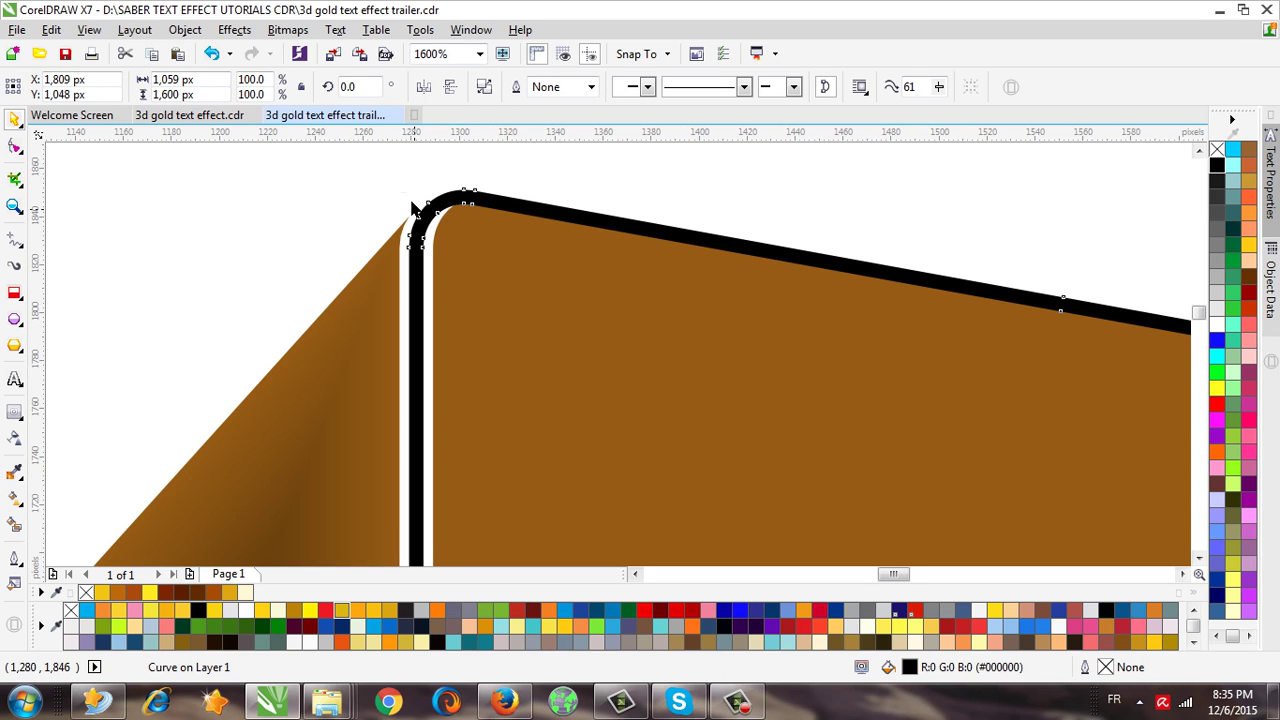
scroll(413, 207, "down", 1)
scroll(414, 208, "down", 2)
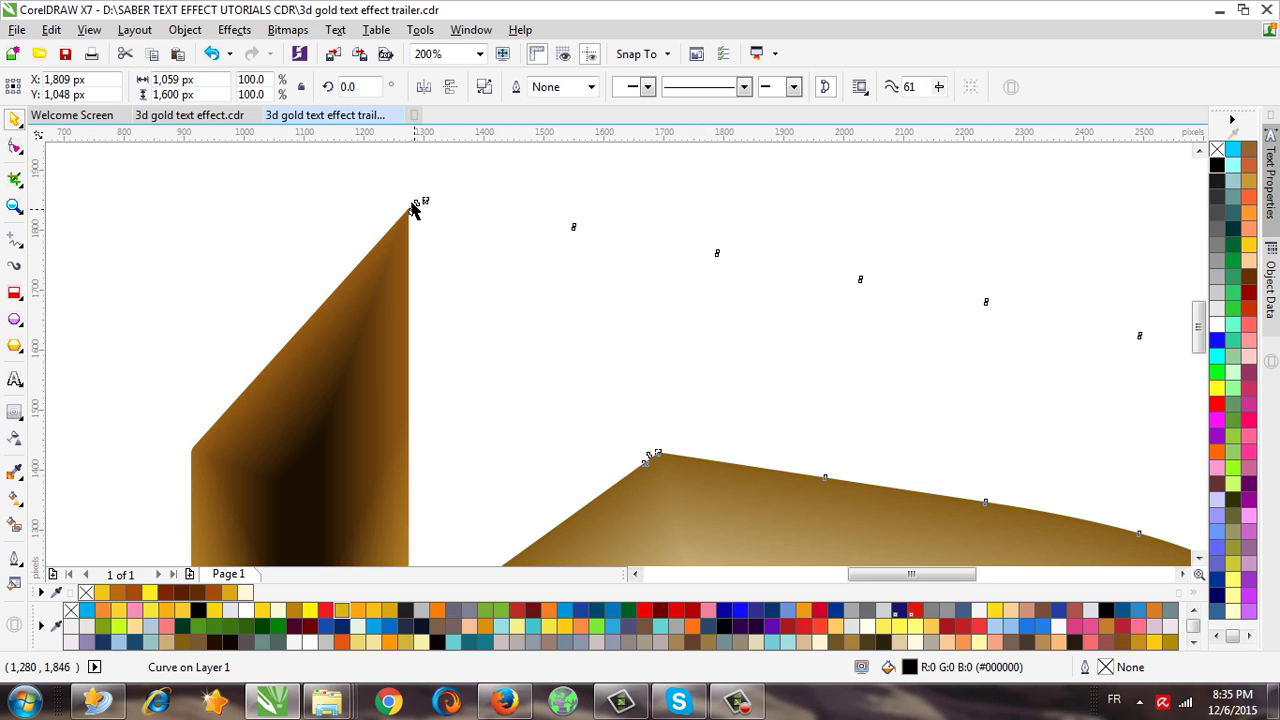
scroll(325, 240, "down", 1)
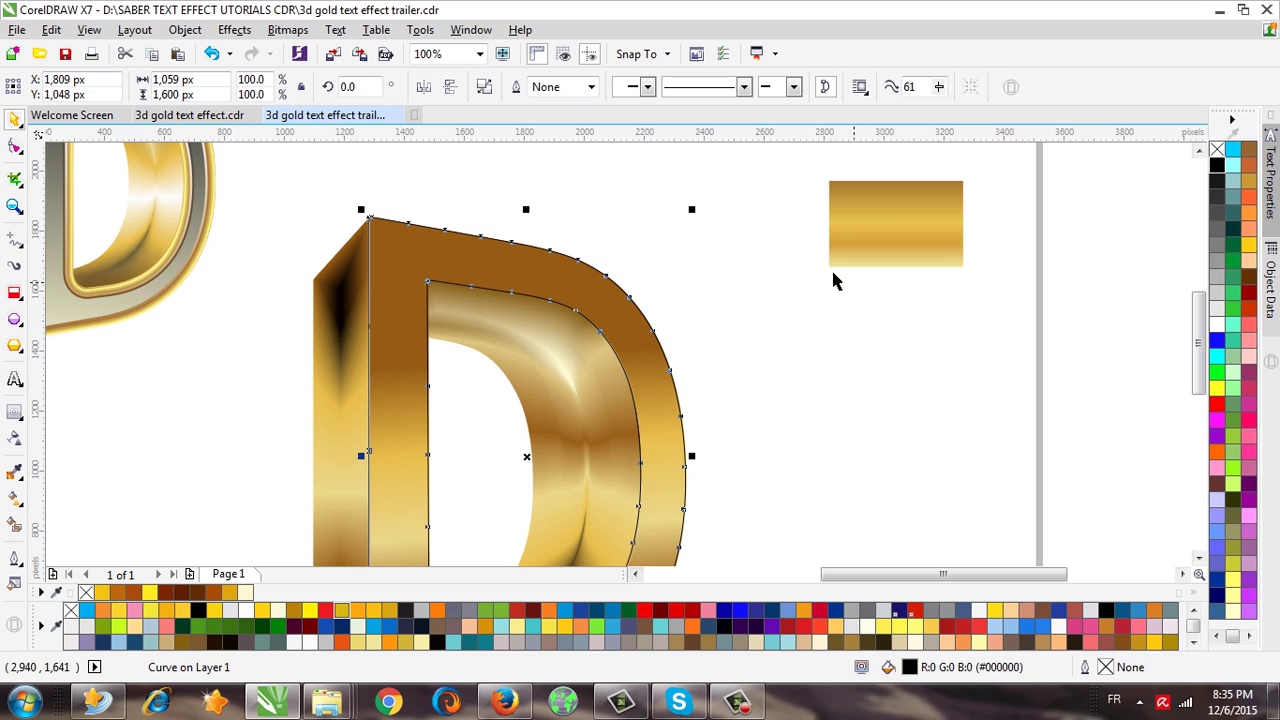
Select the gold swatch rectangle and sample its darker gold with the Color Eyedropper.
left_click(936, 244)
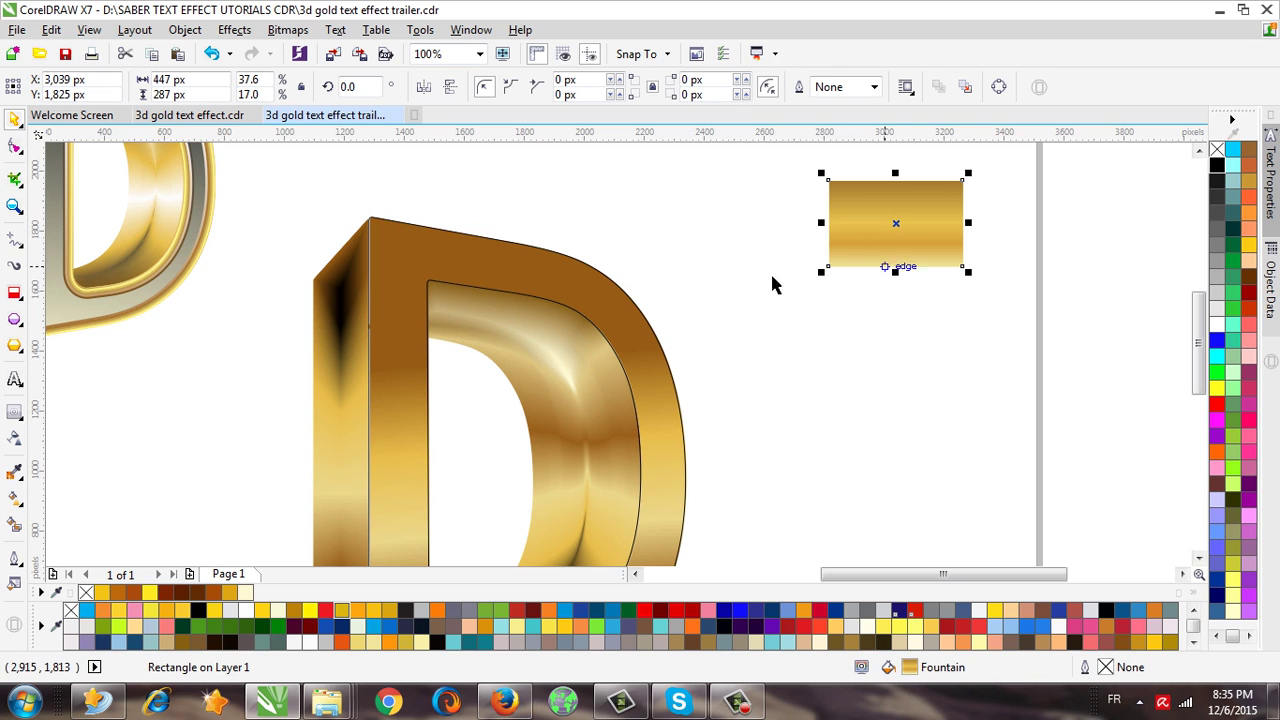
left_click(16, 560)
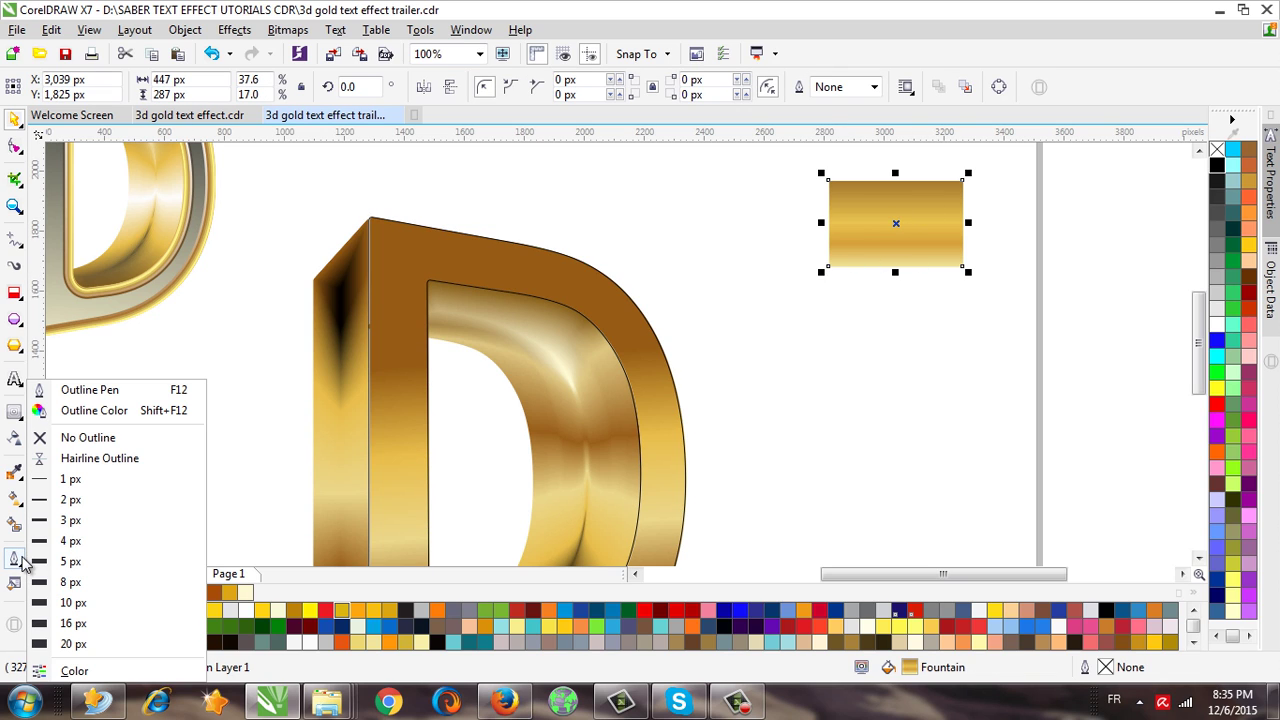
key("Escape")
left_click(22, 475)
left_click(22, 475)
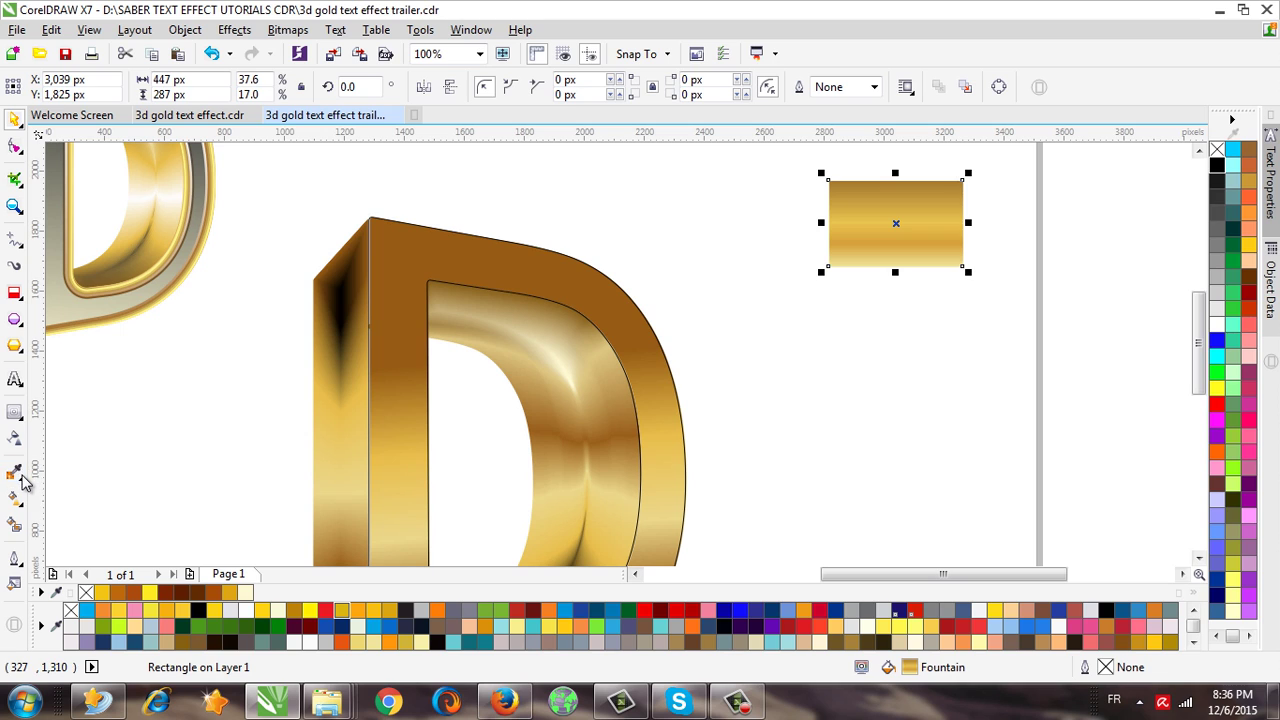
left_click(22, 475)
left_click(100, 471)
left_click(888, 188)
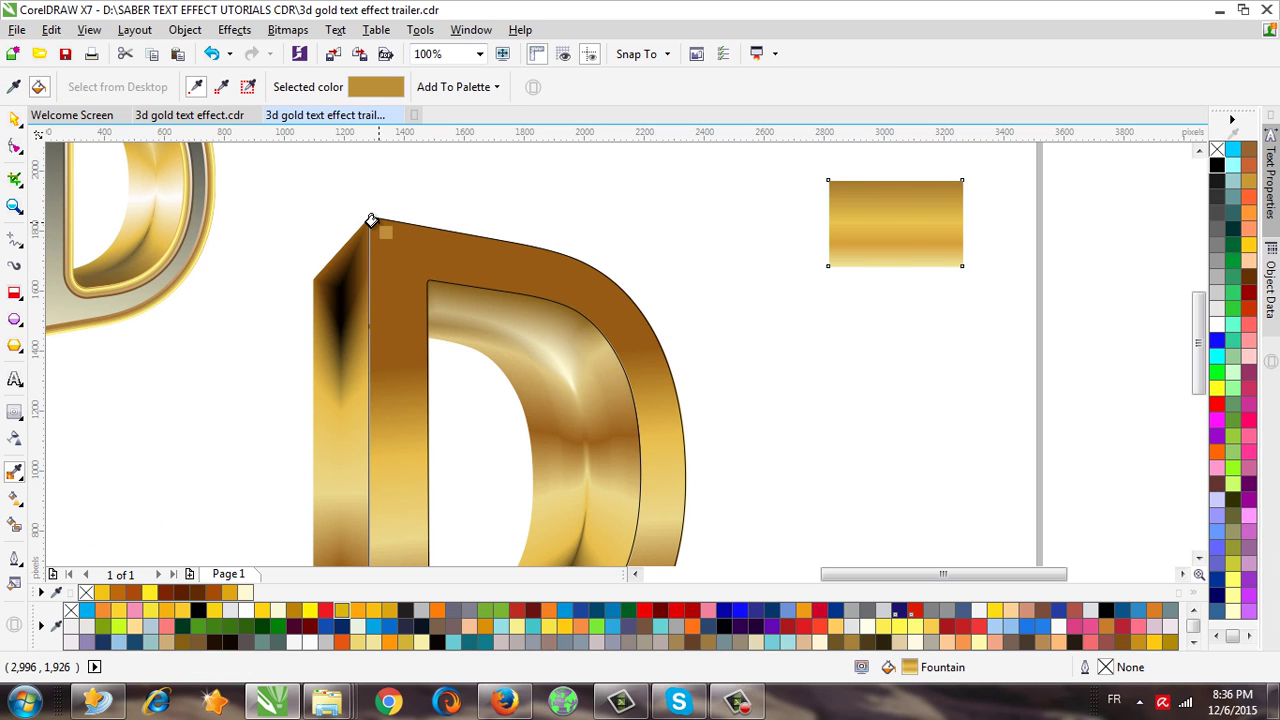
Apply the sampled darker gold to the D's outline, then select the gold D front face.
scroll(360, 210, "up", 2)
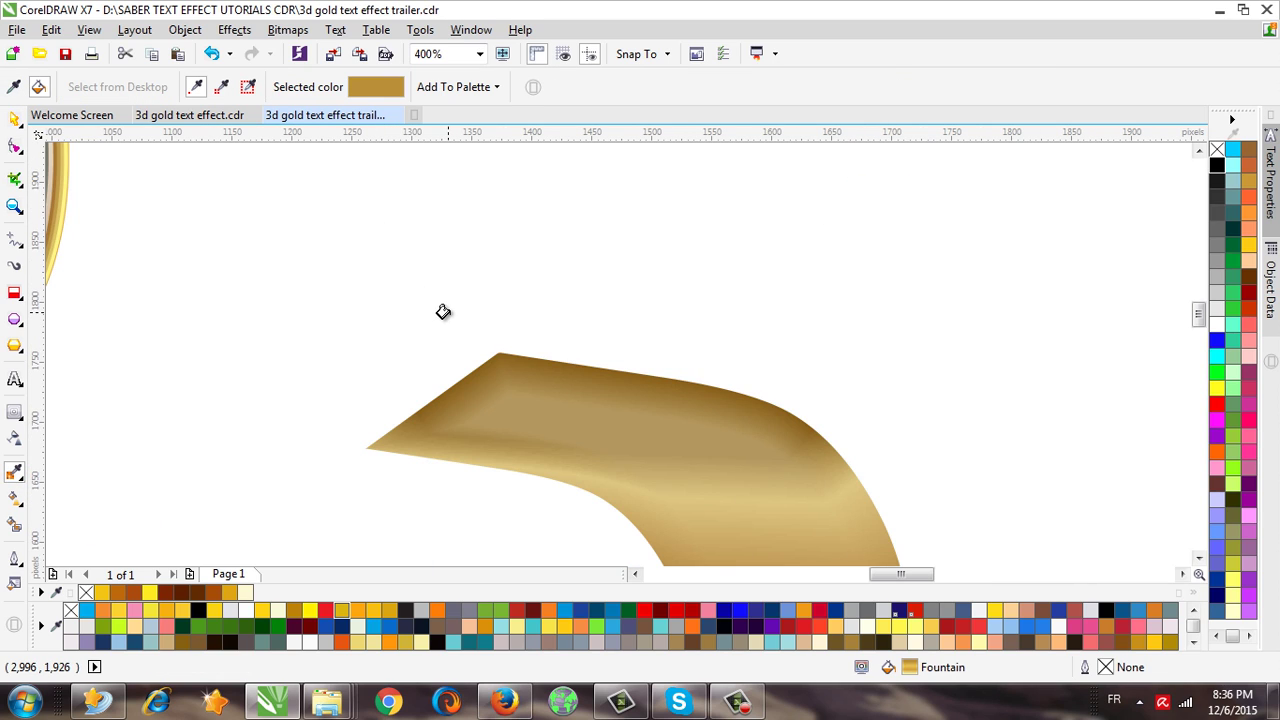
left_click(382, 250)
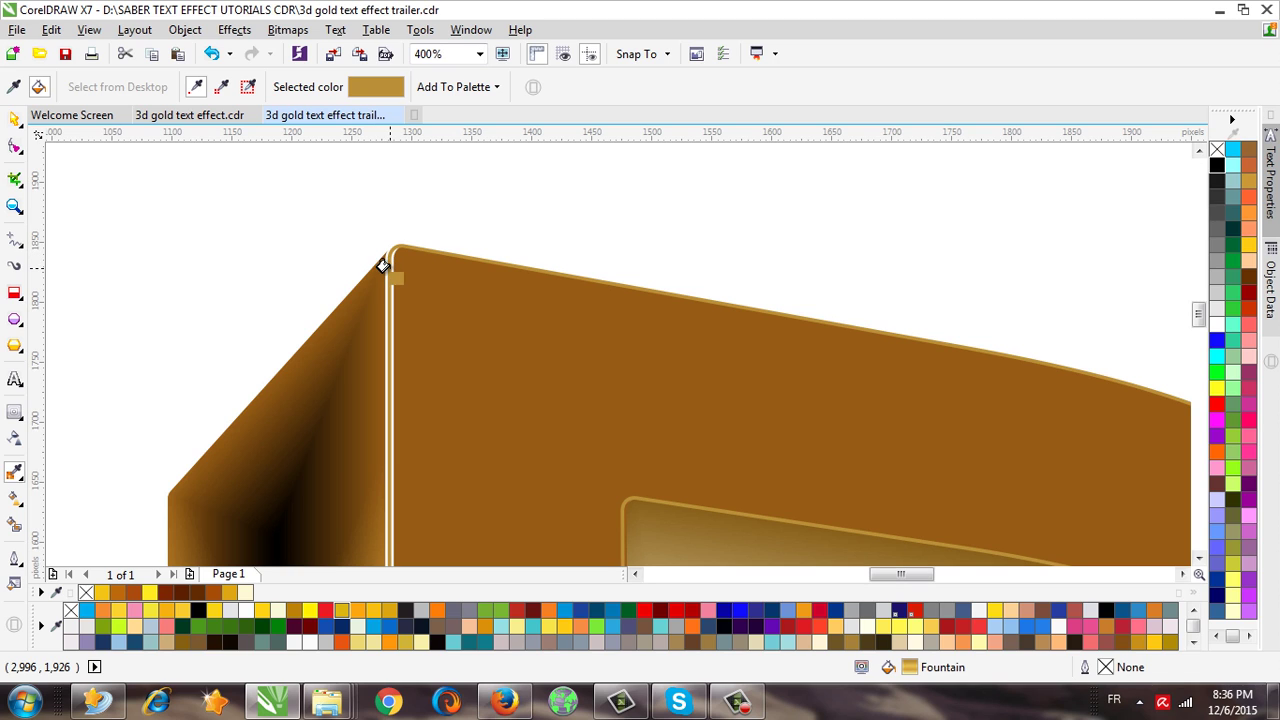
left_click(15, 119)
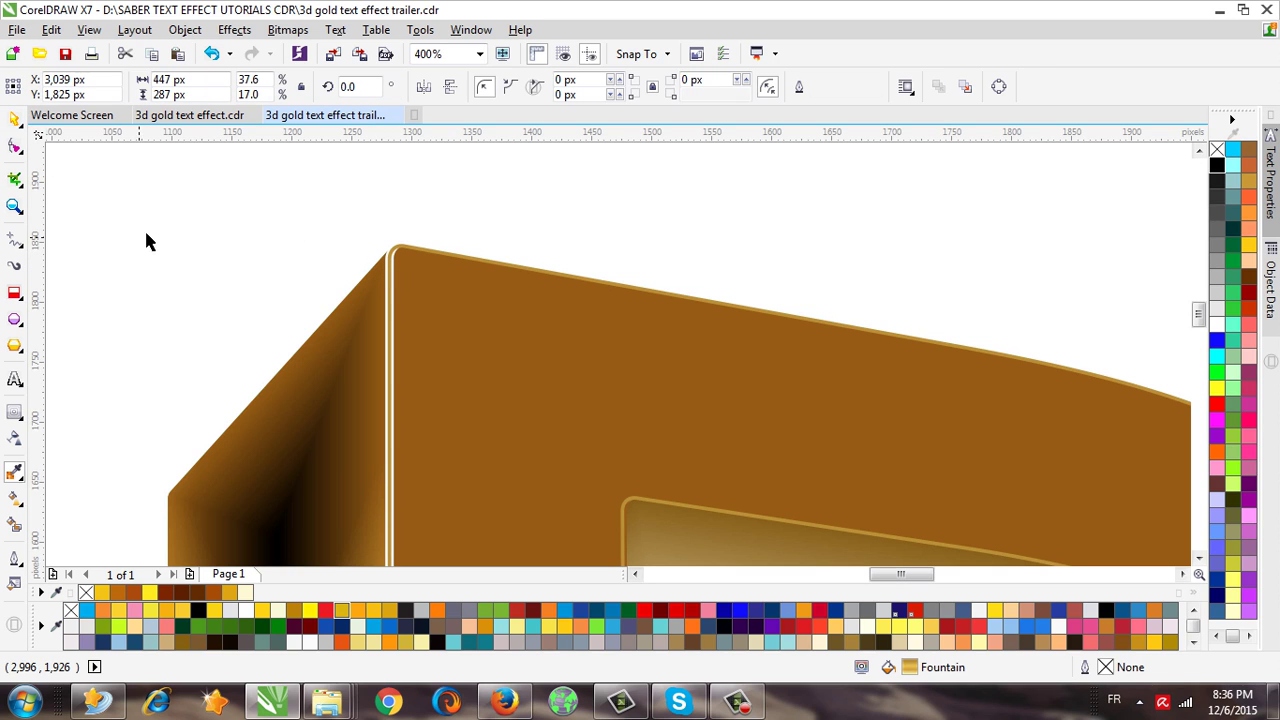
left_click(343, 242)
scroll(345, 251, "down", 2)
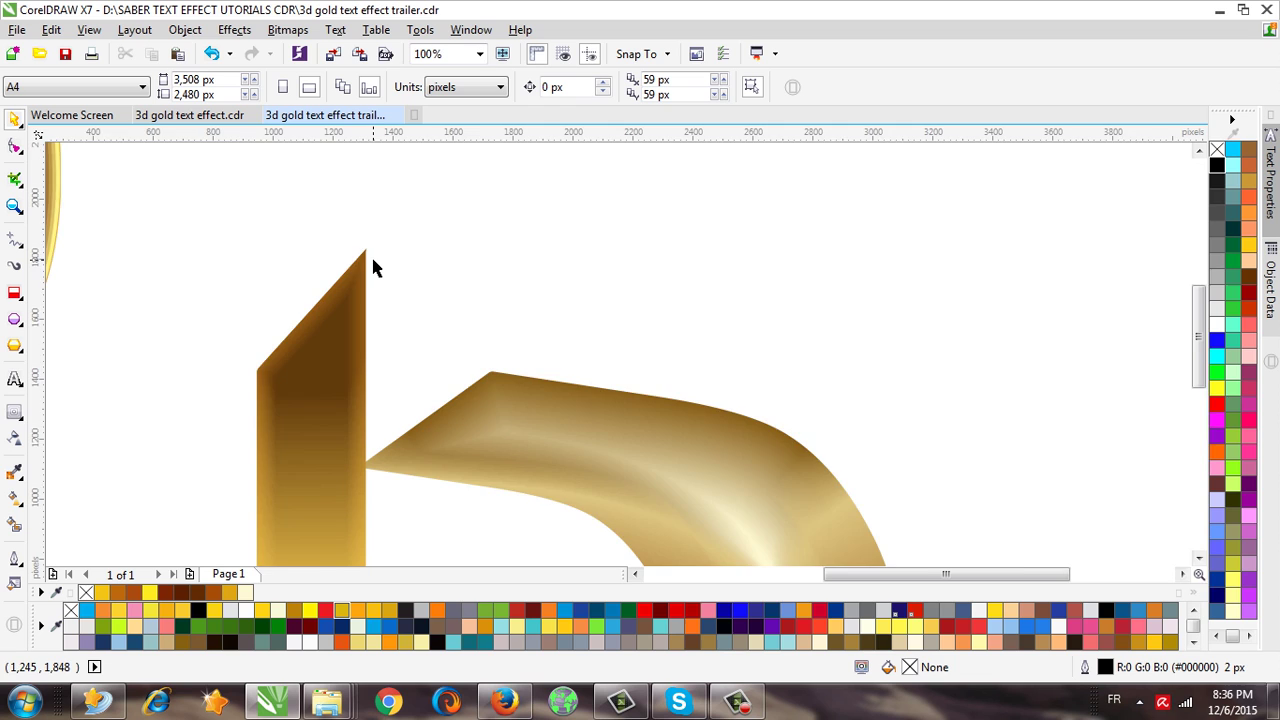
scroll(371, 263, "down", 1)
scroll(385, 320, "down", 1)
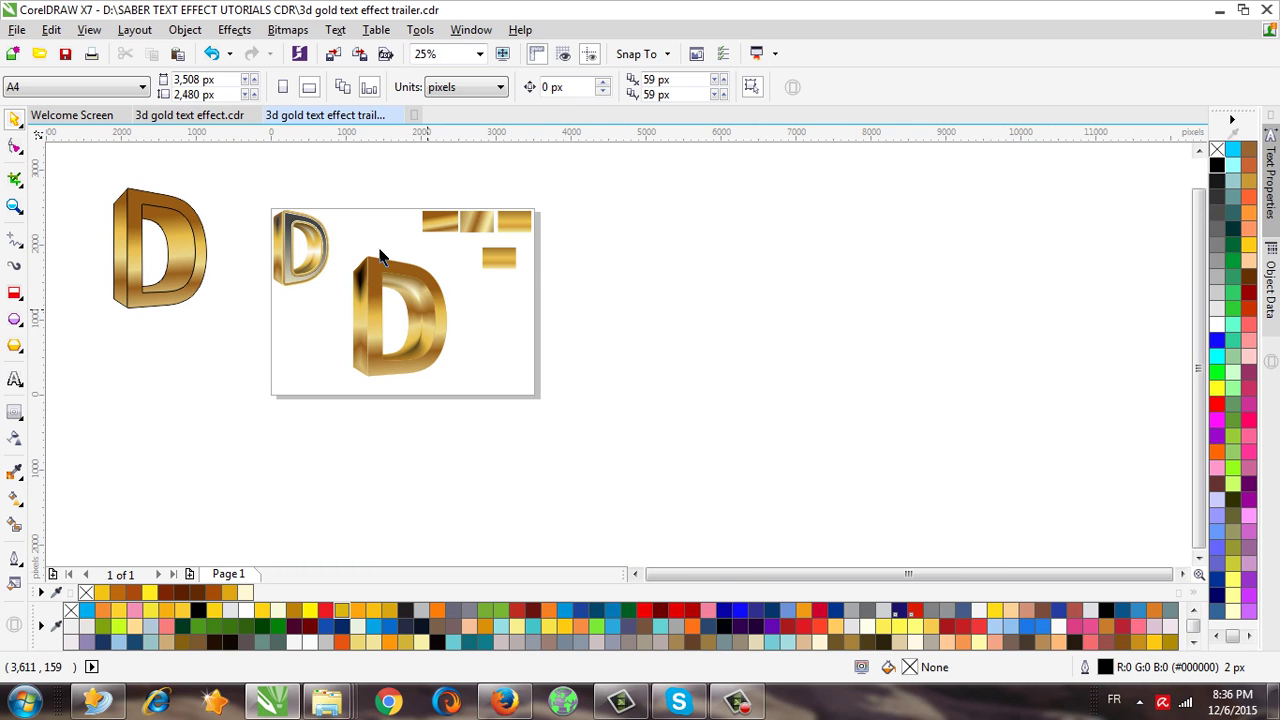
scroll(414, 313, "up", 1)
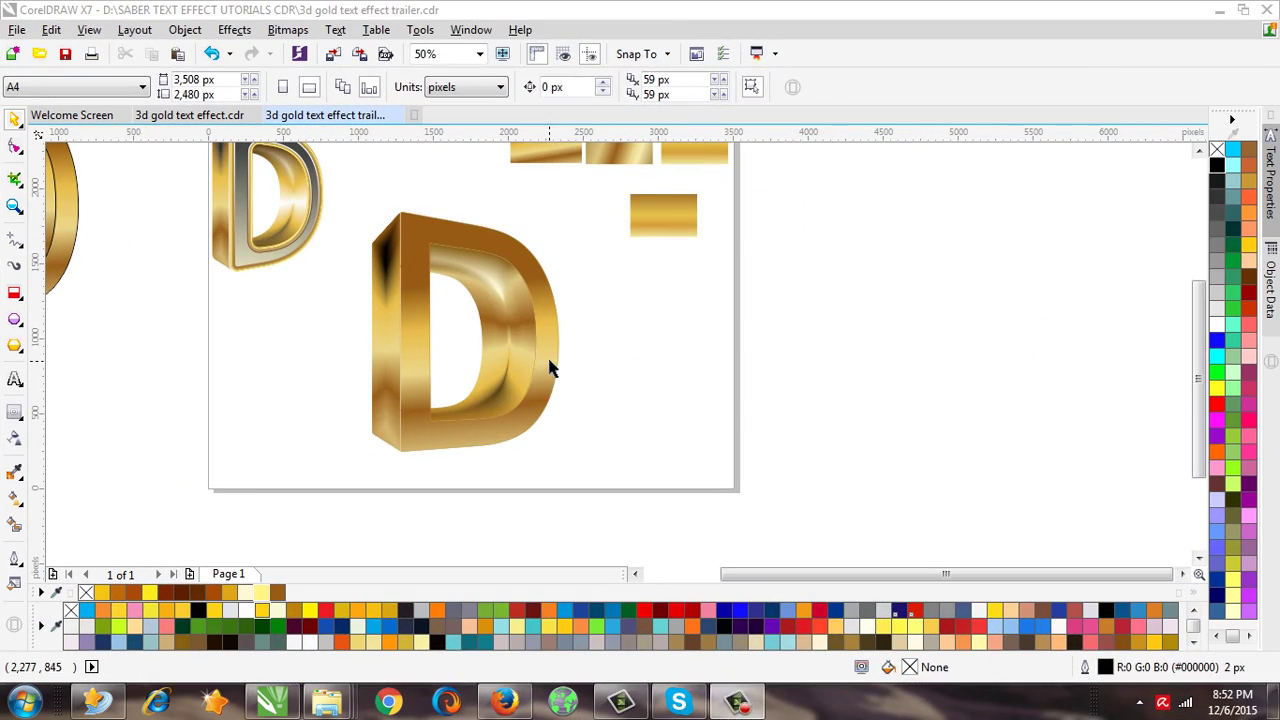
left_click(549, 368)
Copy the D to the right, filled solid black with an 8 px C0 M0 Y60 K0 outline.
left_click_drag(543, 351, 820, 366)
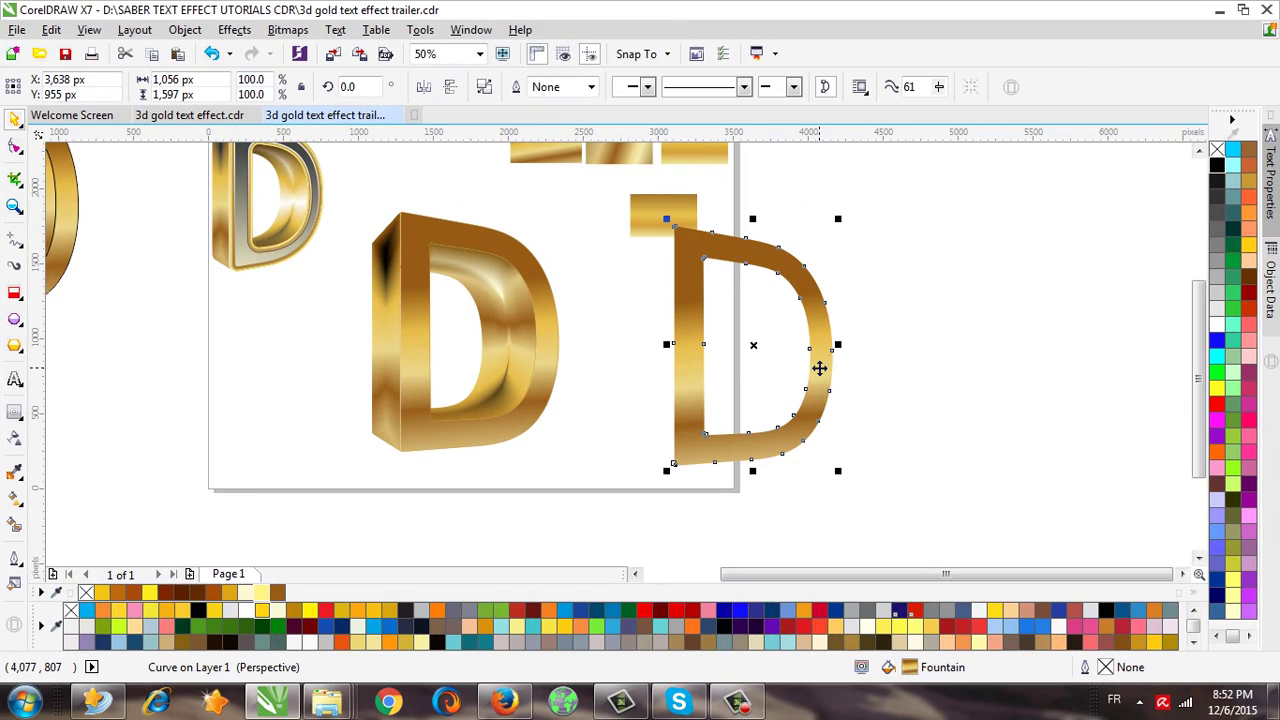
left_click(1218, 166)
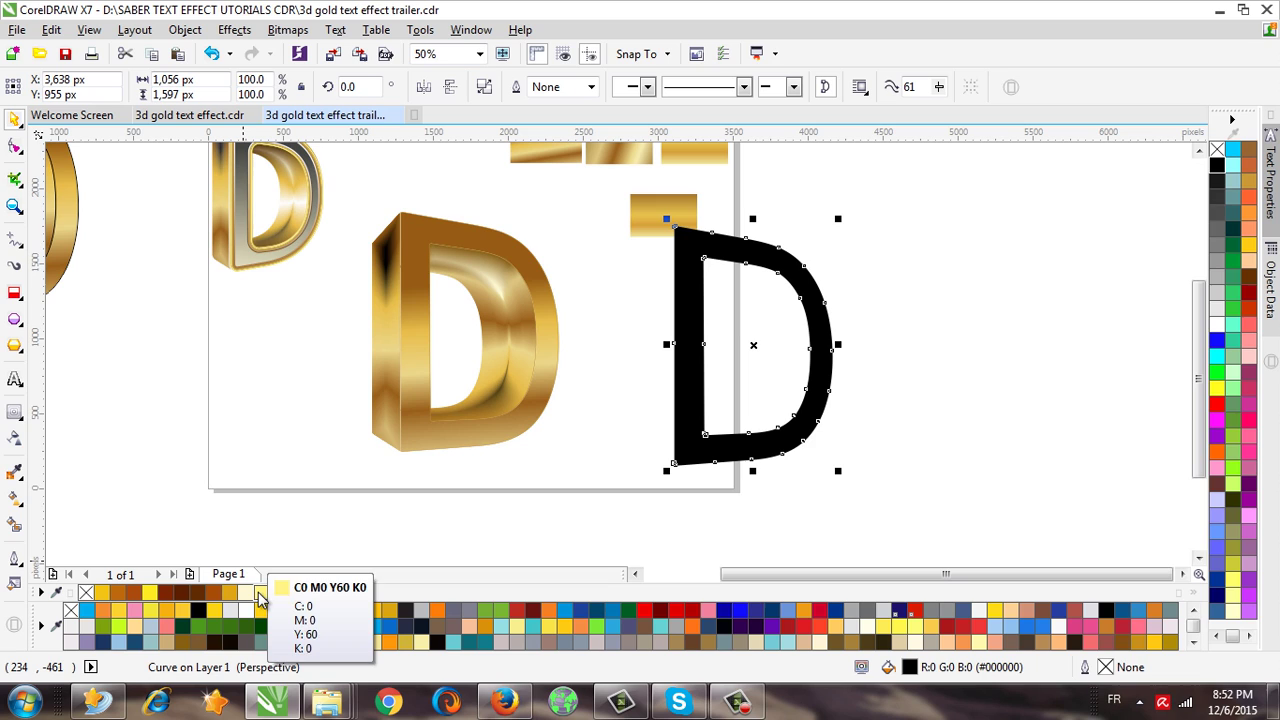
right_click(258, 596)
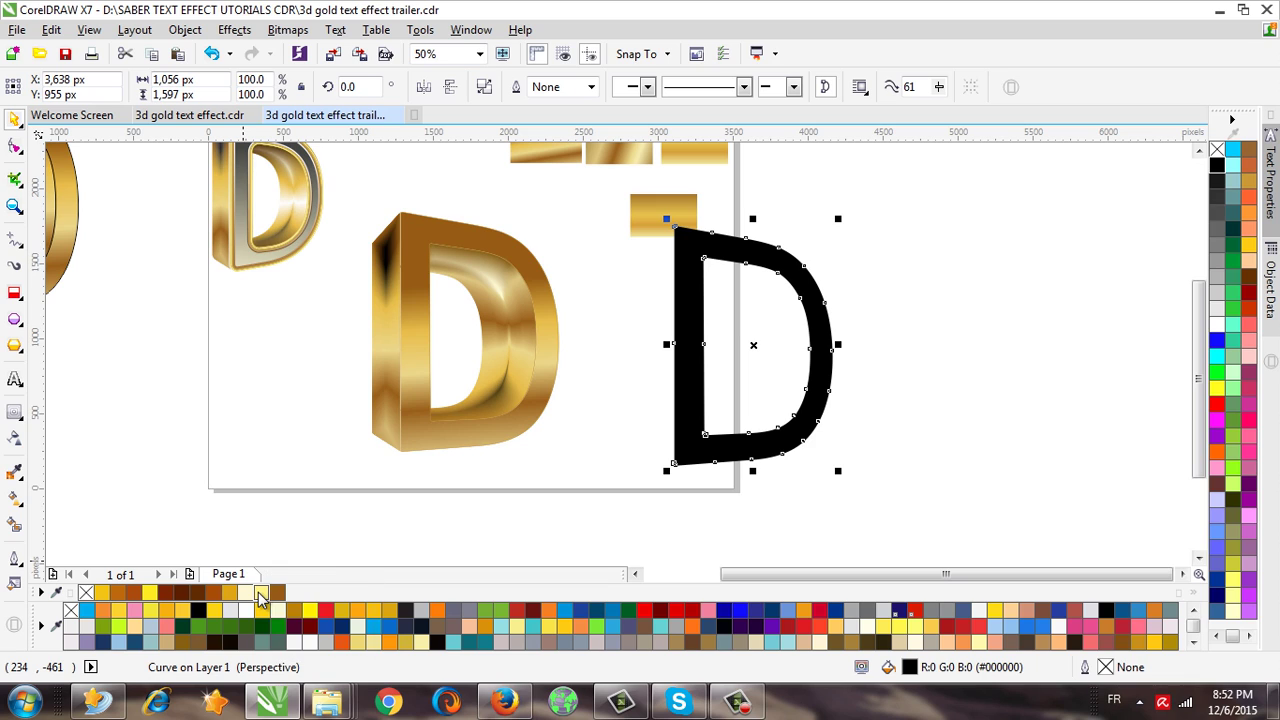
left_click(588, 88)
left_click(583, 207)
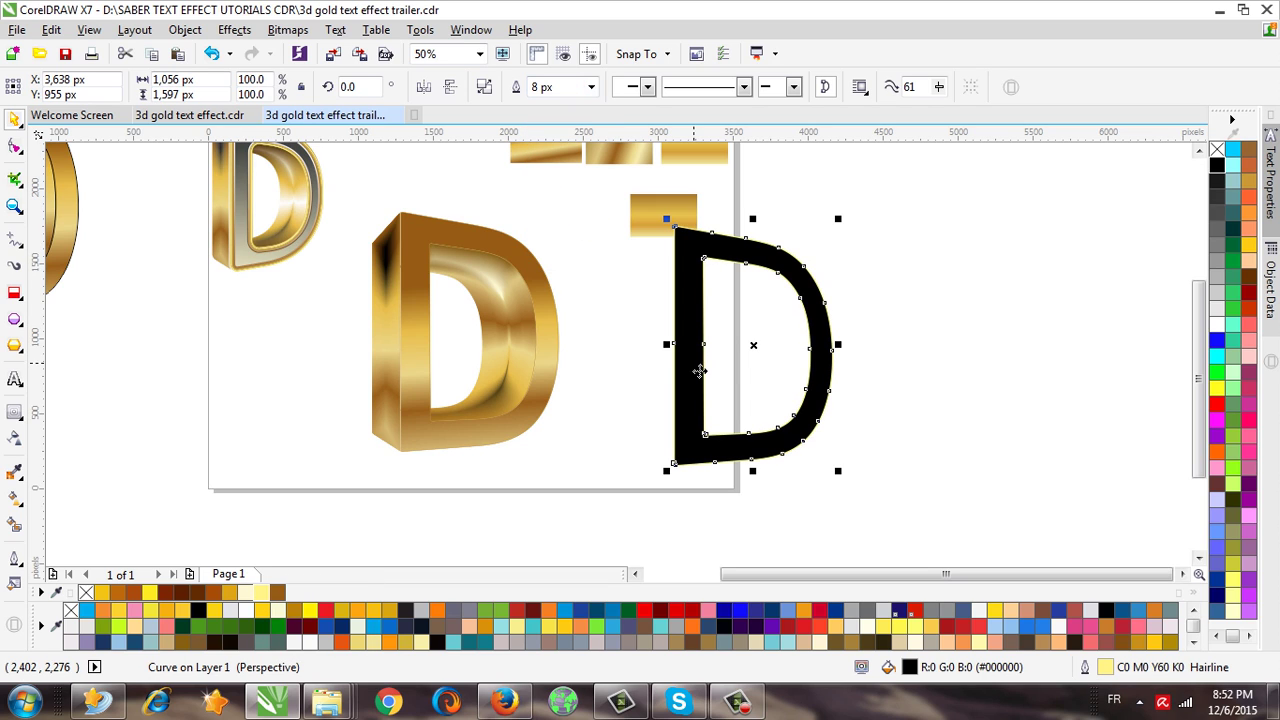
left_click_drag(697, 366, 629, 405)
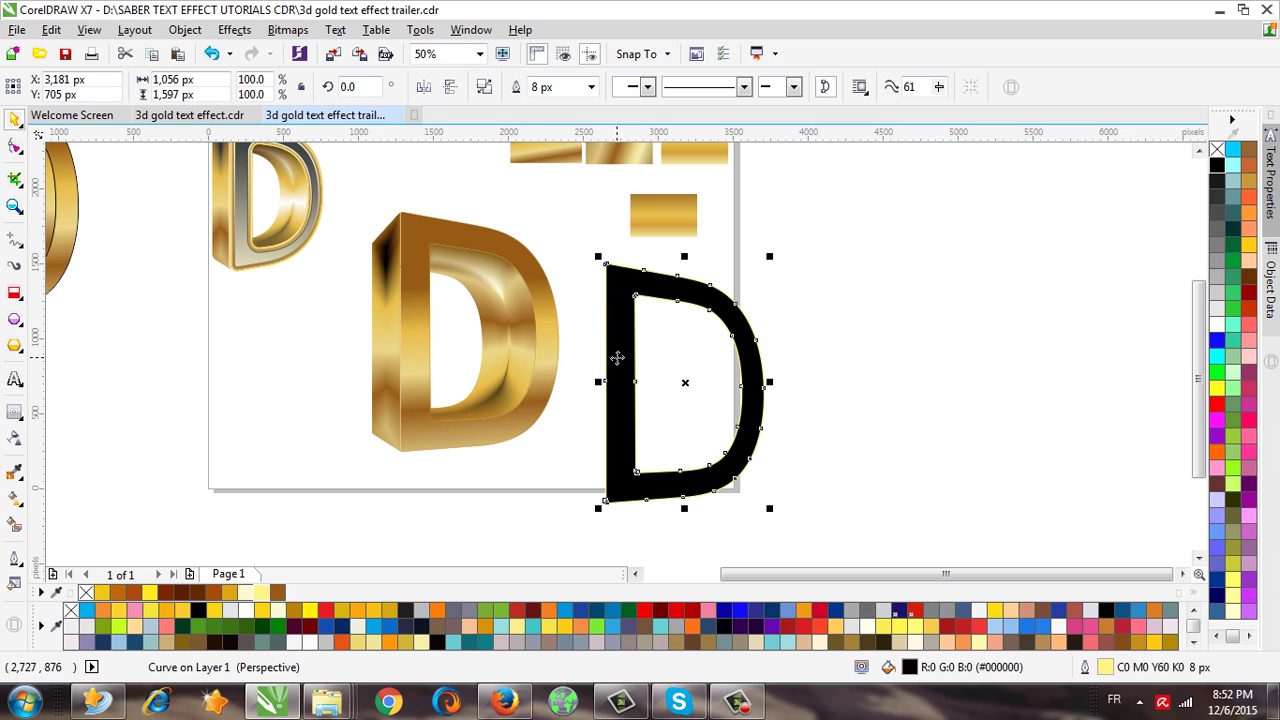
left_click(12, 412)
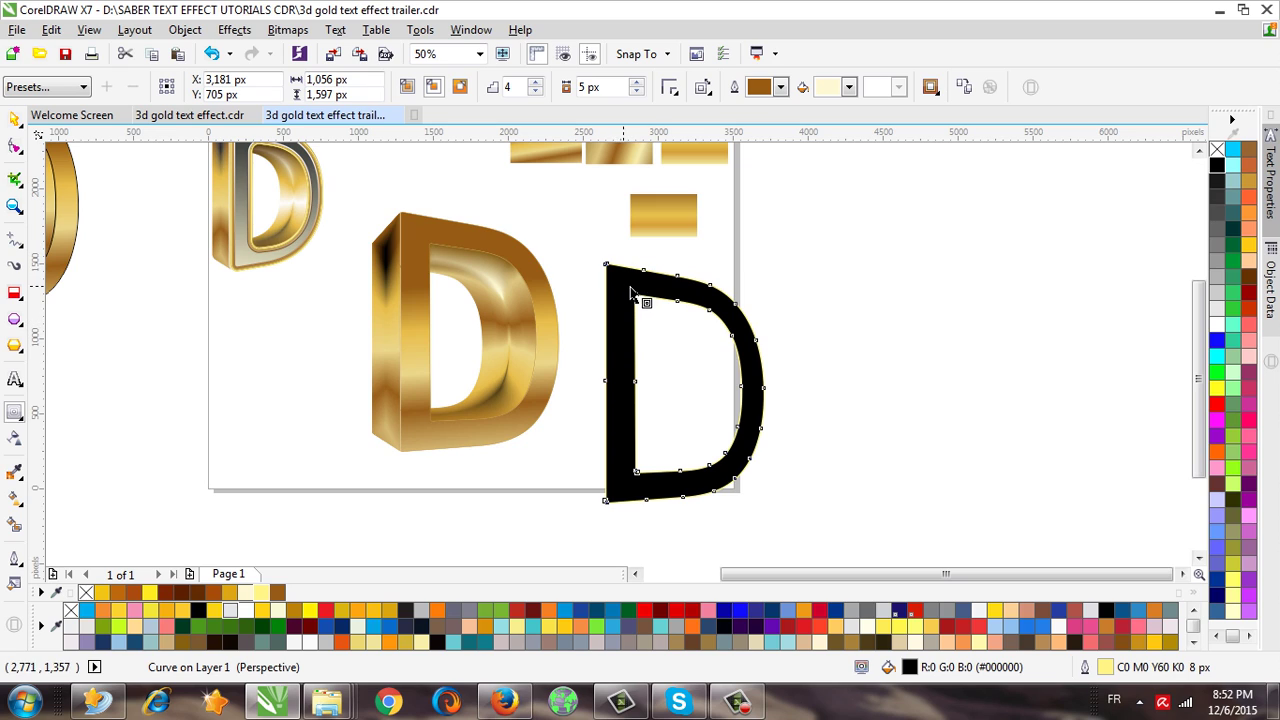
Add inner contour lines to the black D copy with a 4 px offset.
mouse_move(660, 289)
left_mouse_down()
mouse_move(663, 266)
mouse_move(676, 270)
left_mouse_up()
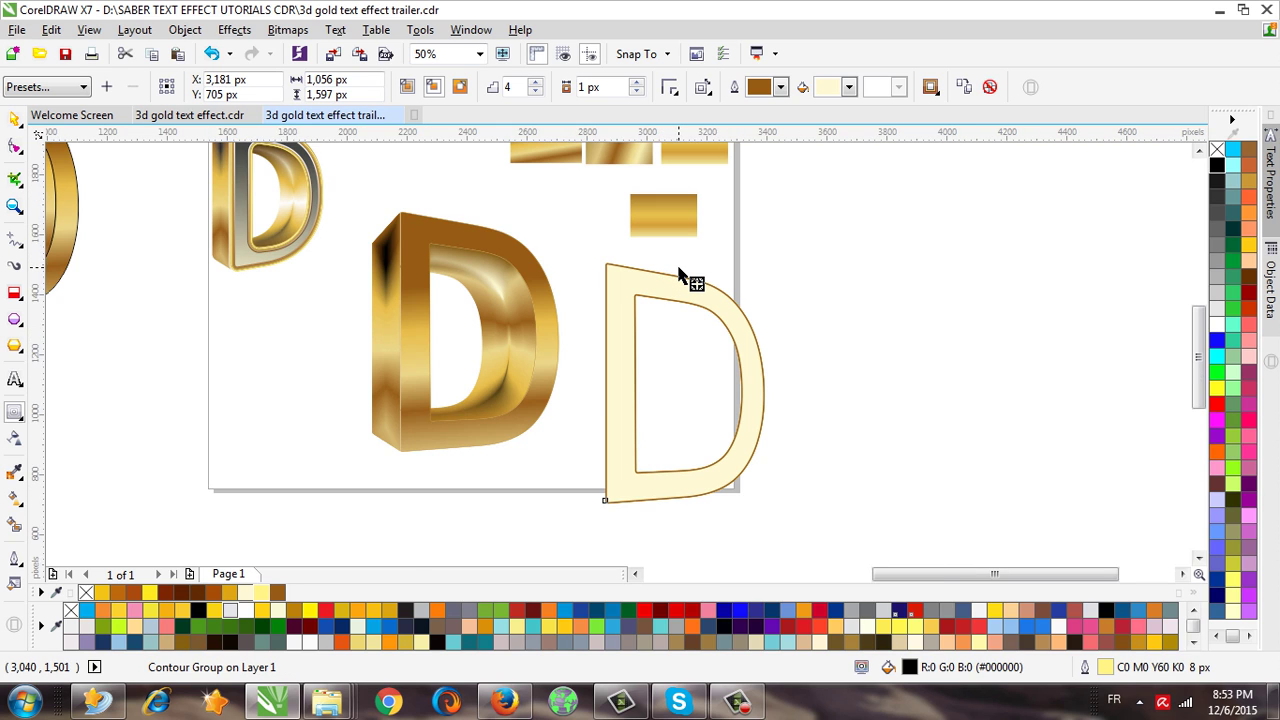
scroll(679, 272, "up", 4)
mouse_move(724, 260)
left_mouse_down()
mouse_move(726, 284)
mouse_move(723, 266)
left_mouse_up()
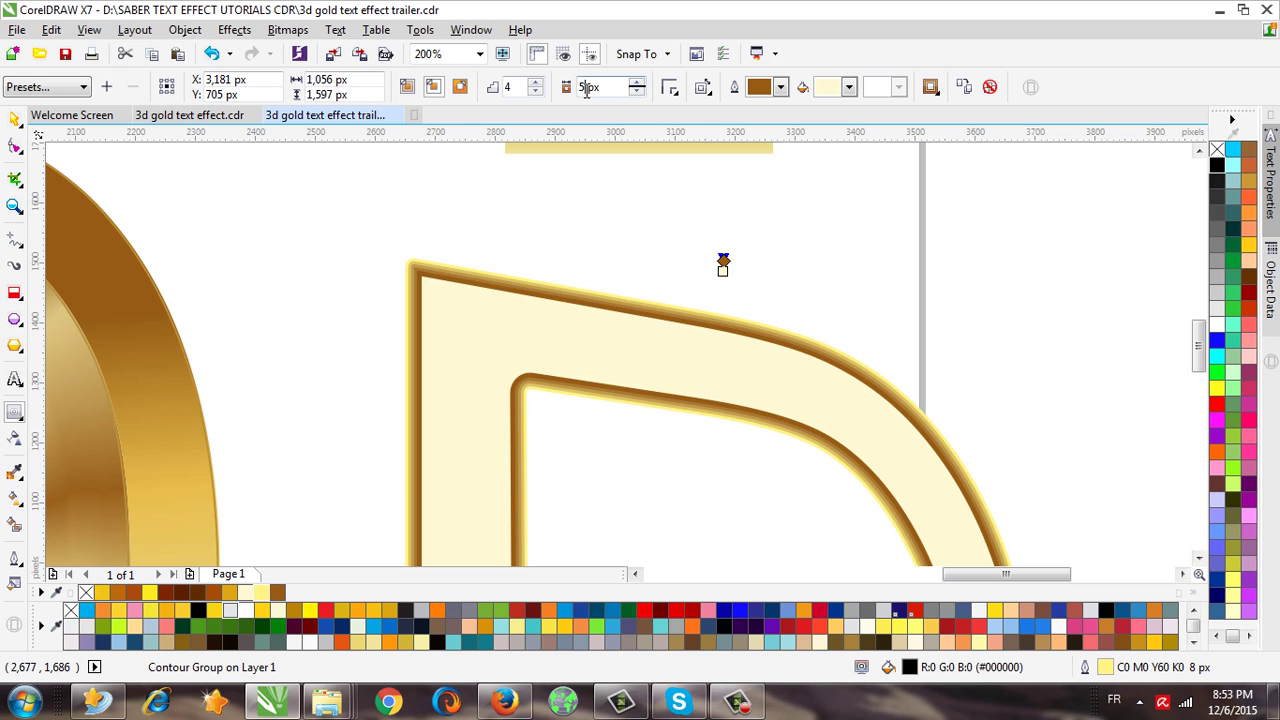
type("4")
key("Return")
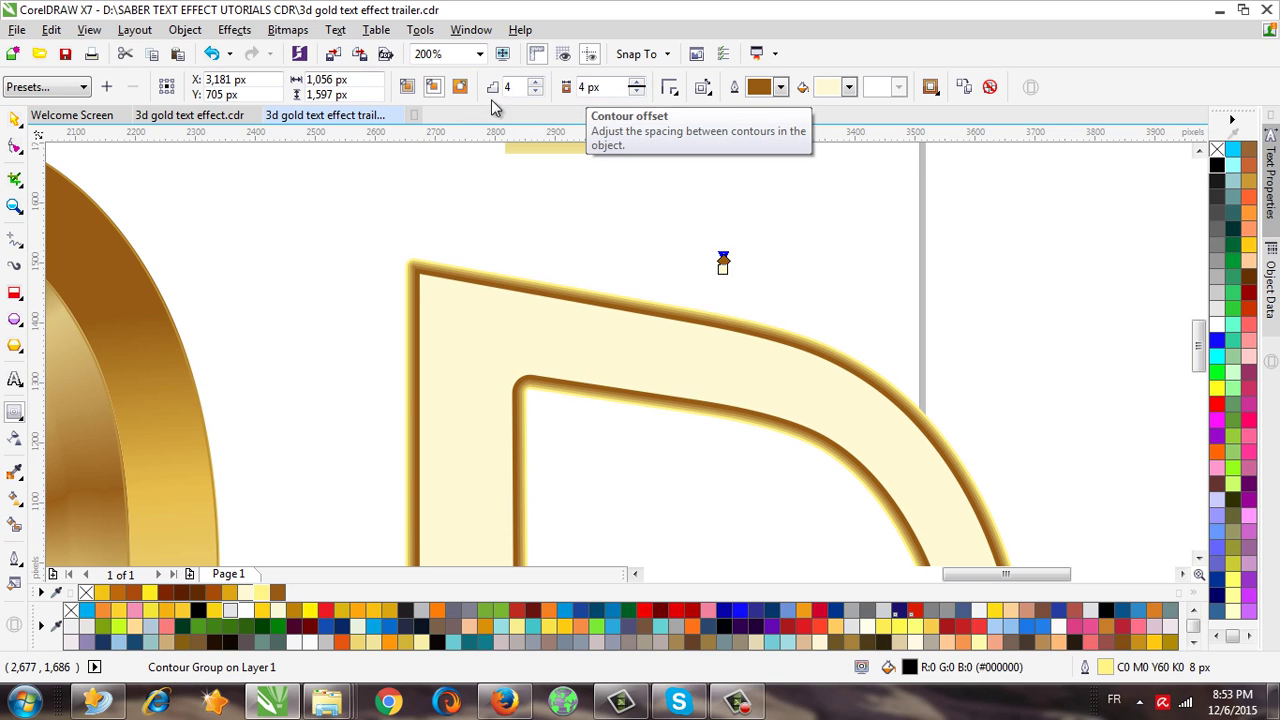
left_click(22, 118)
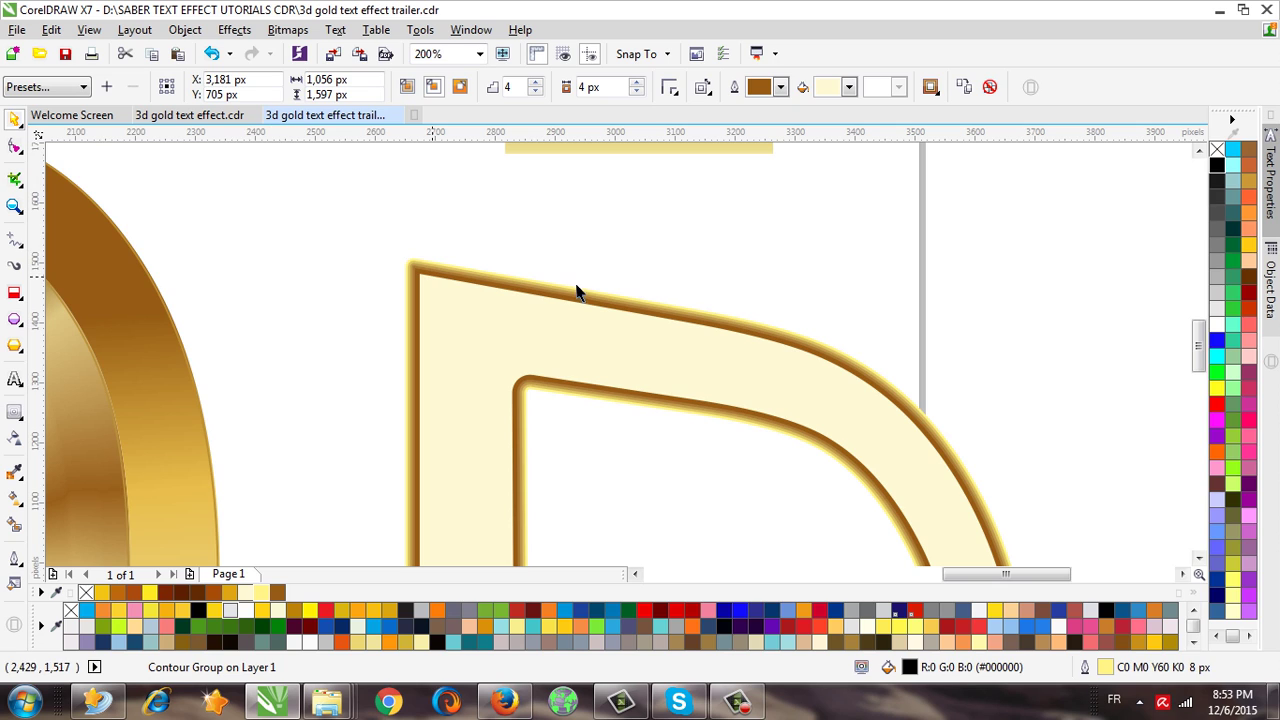
left_click(620, 286)
Move the cream contoured D onto the gold D's front and line it up.
scroll(670, 284, "down", 2)
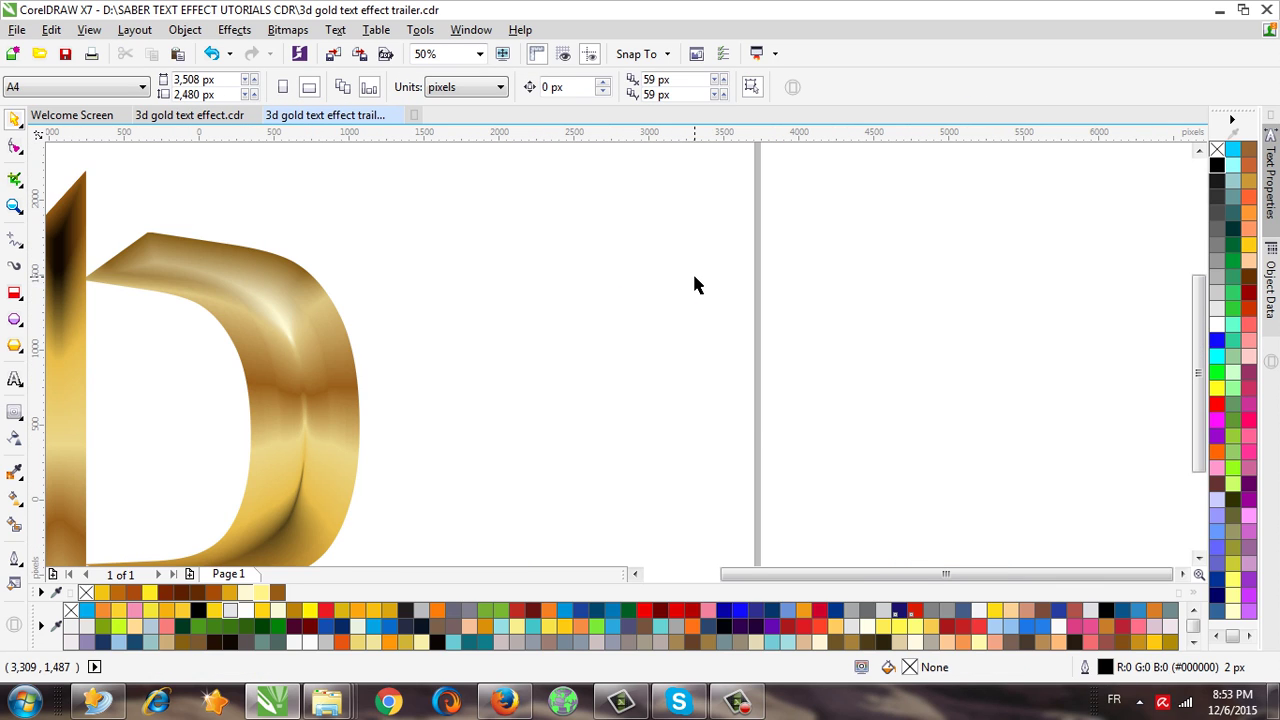
left_click(617, 400)
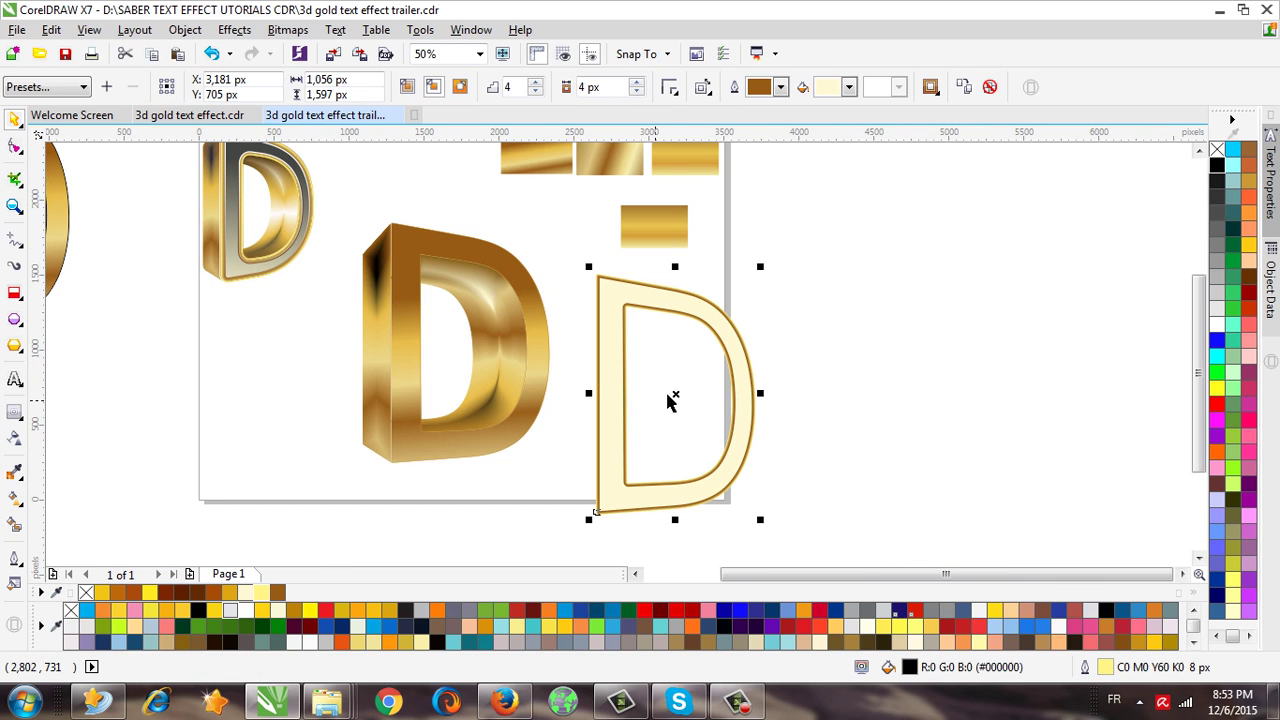
left_click_drag(672, 400, 471, 341)
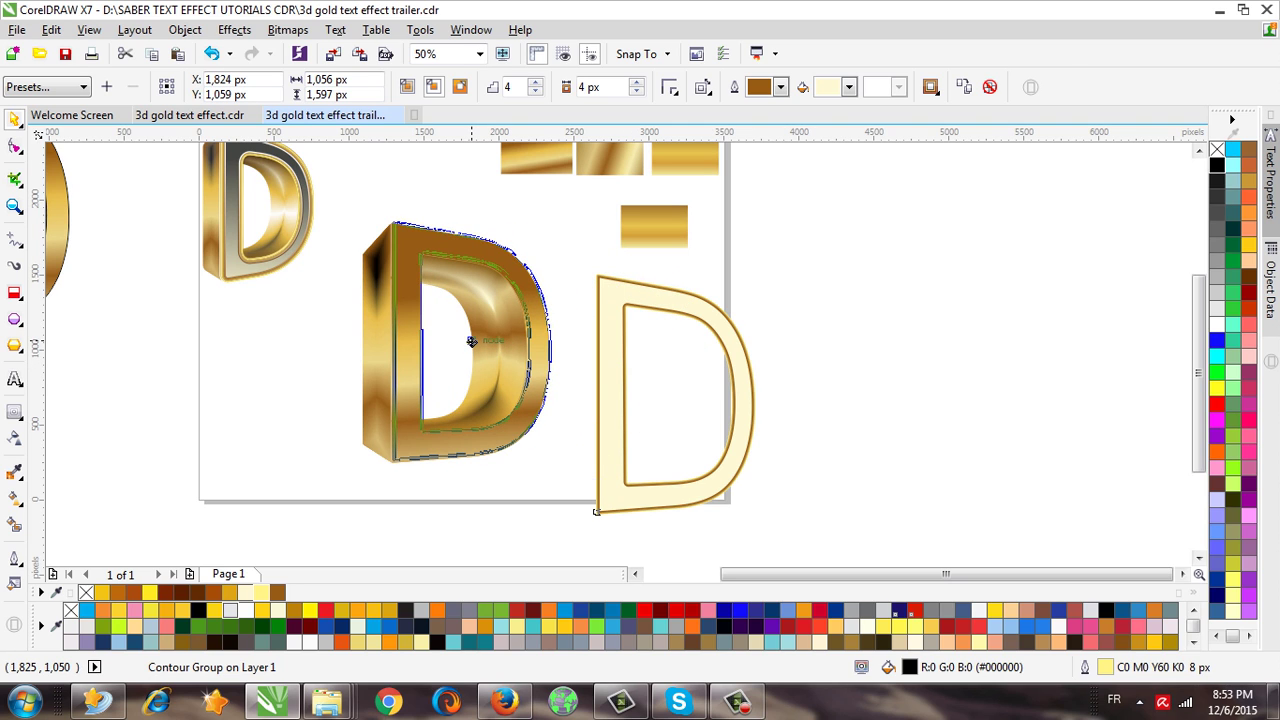
left_click_drag(472, 343, 470, 342)
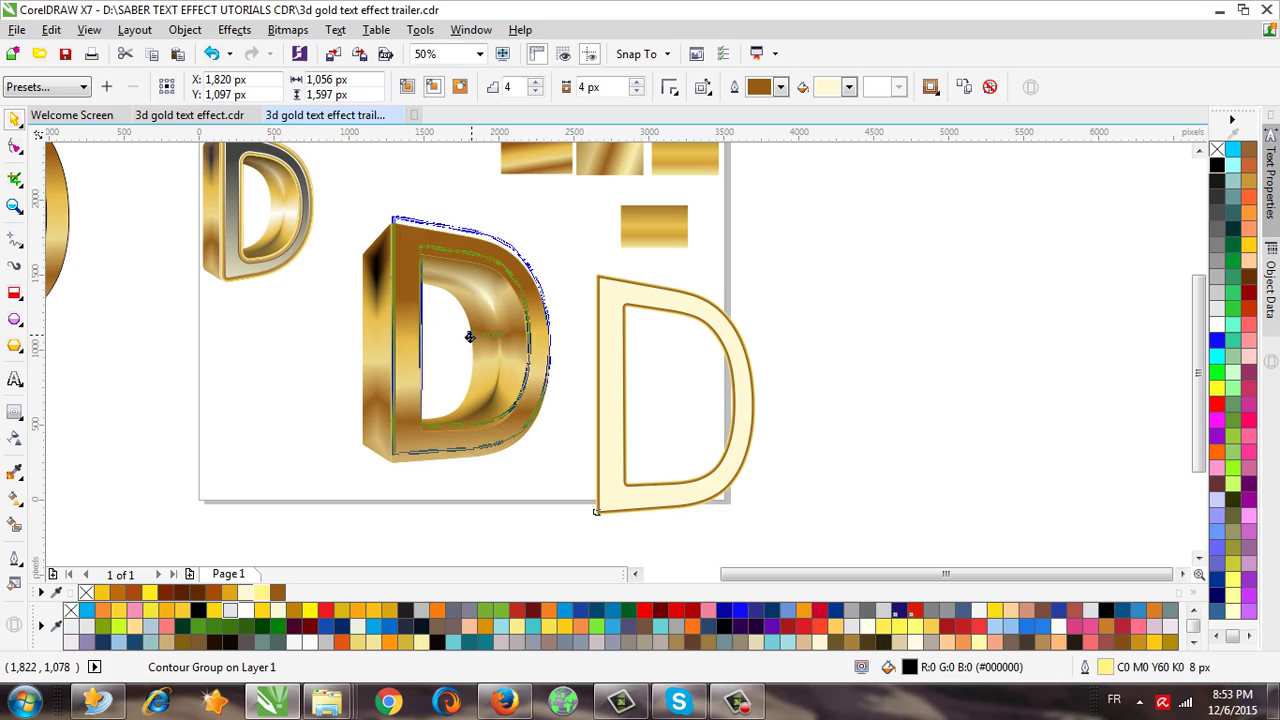
key("Escape")
left_click(591, 440)
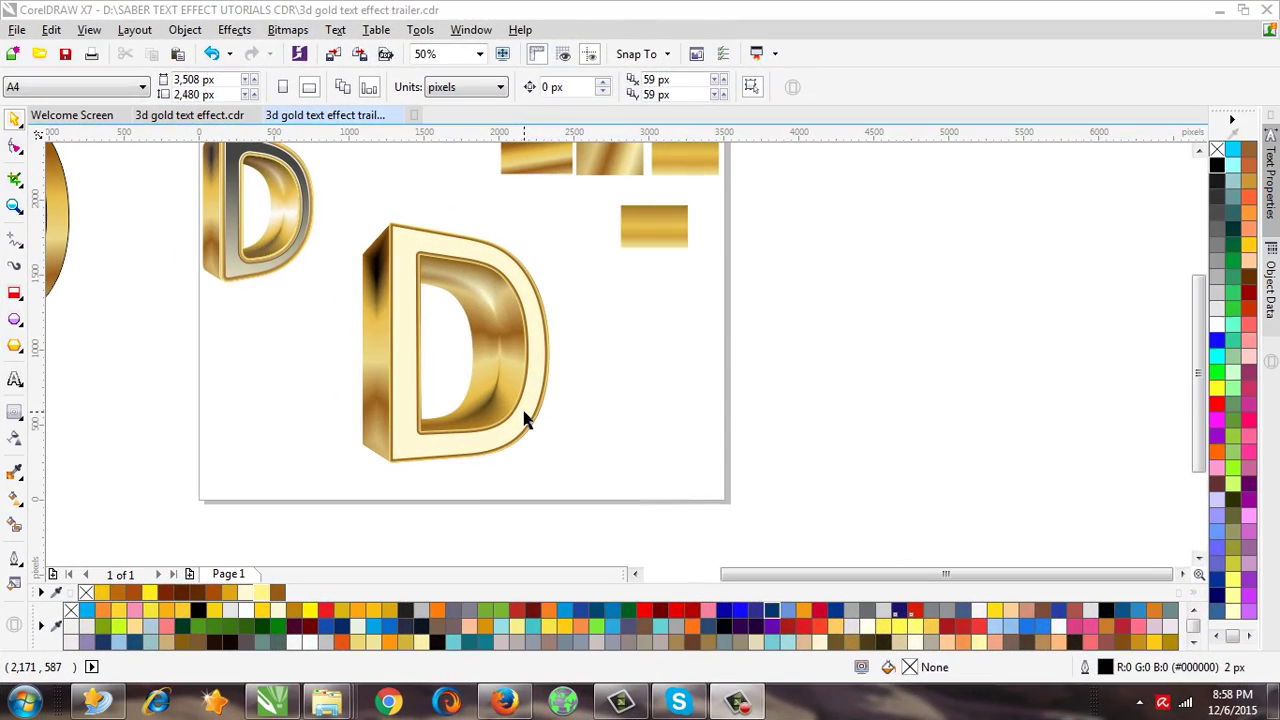
Smart Fill the D's front face, then make the new shape black with a white outline.
left_click(15, 524)
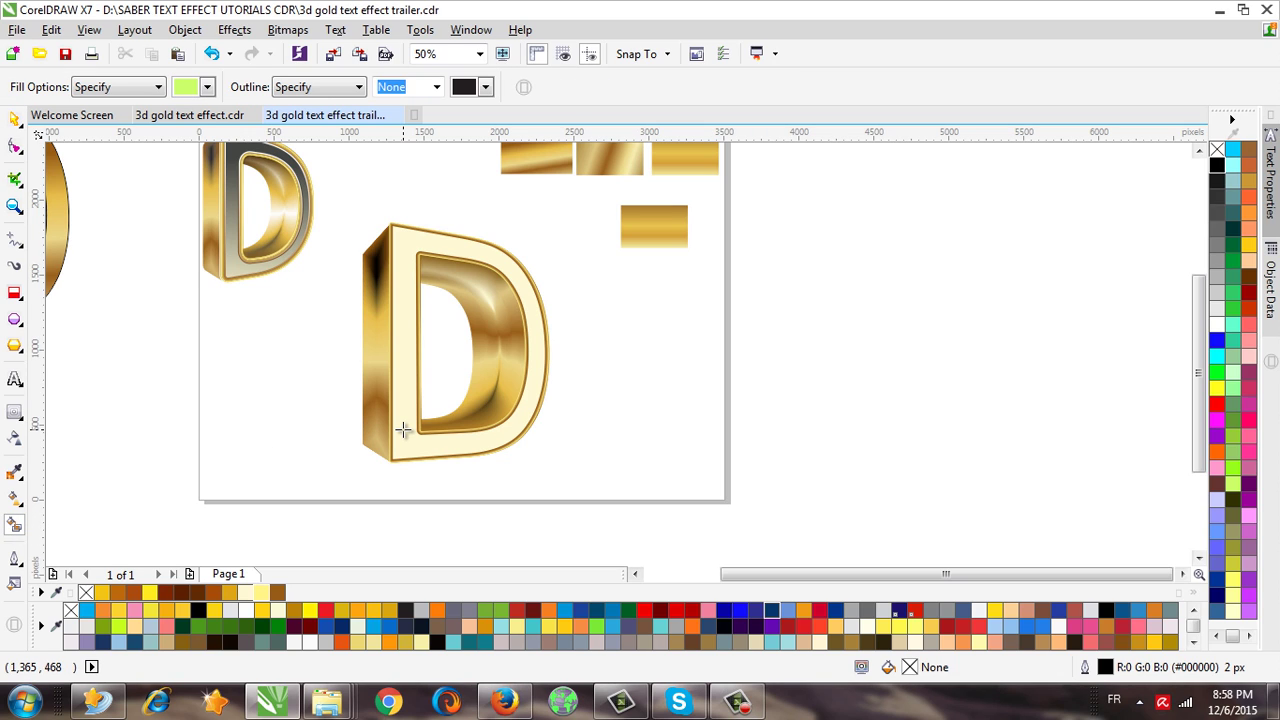
left_click(402, 429)
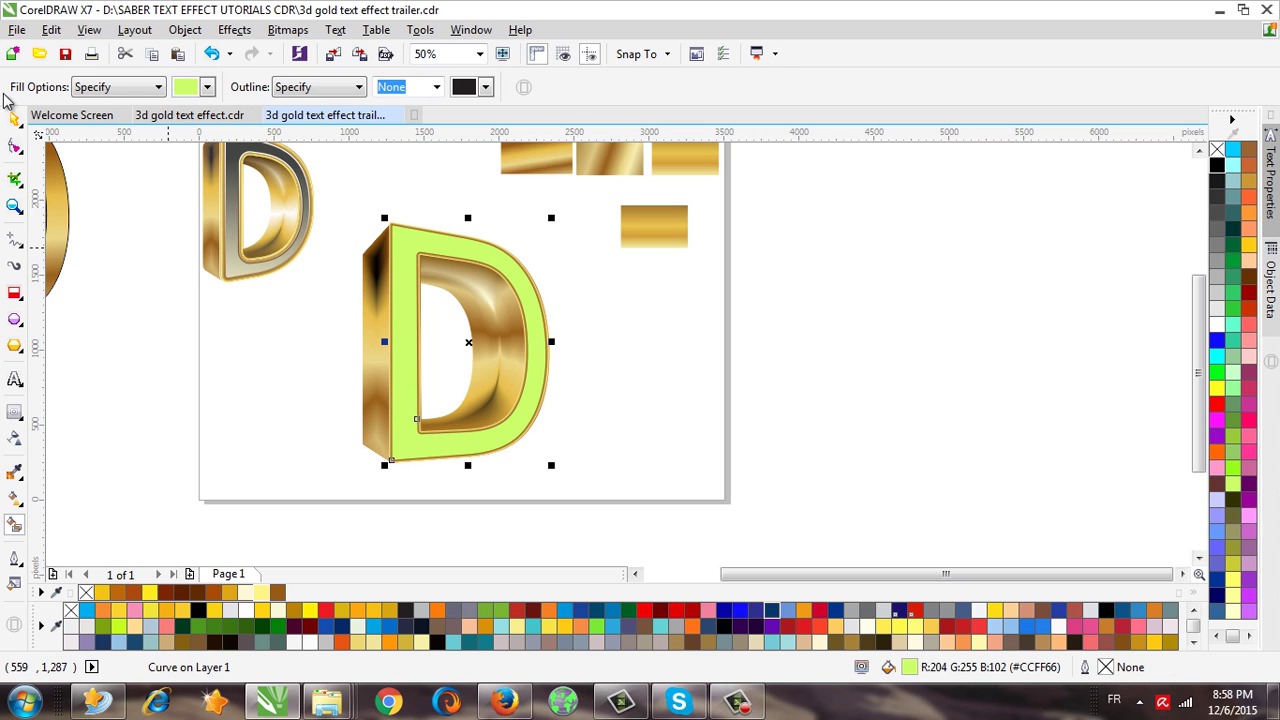
left_click(15, 120)
left_click(263, 366)
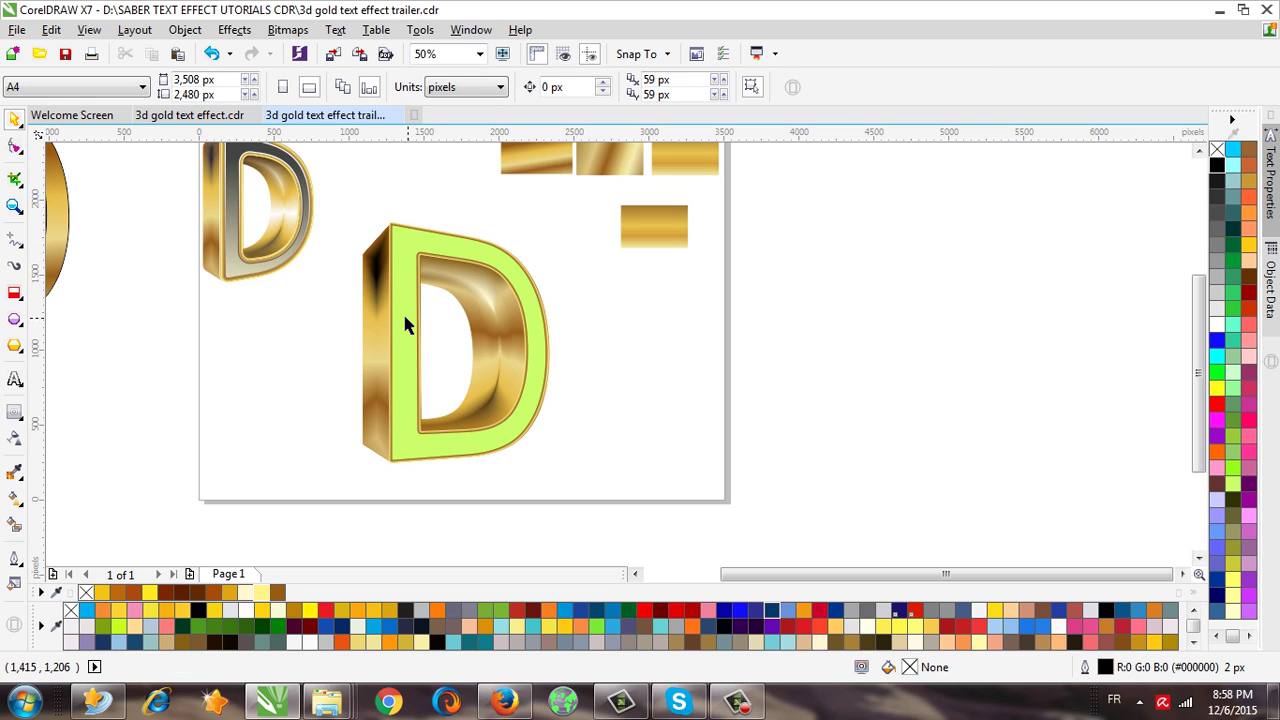
left_click(407, 318)
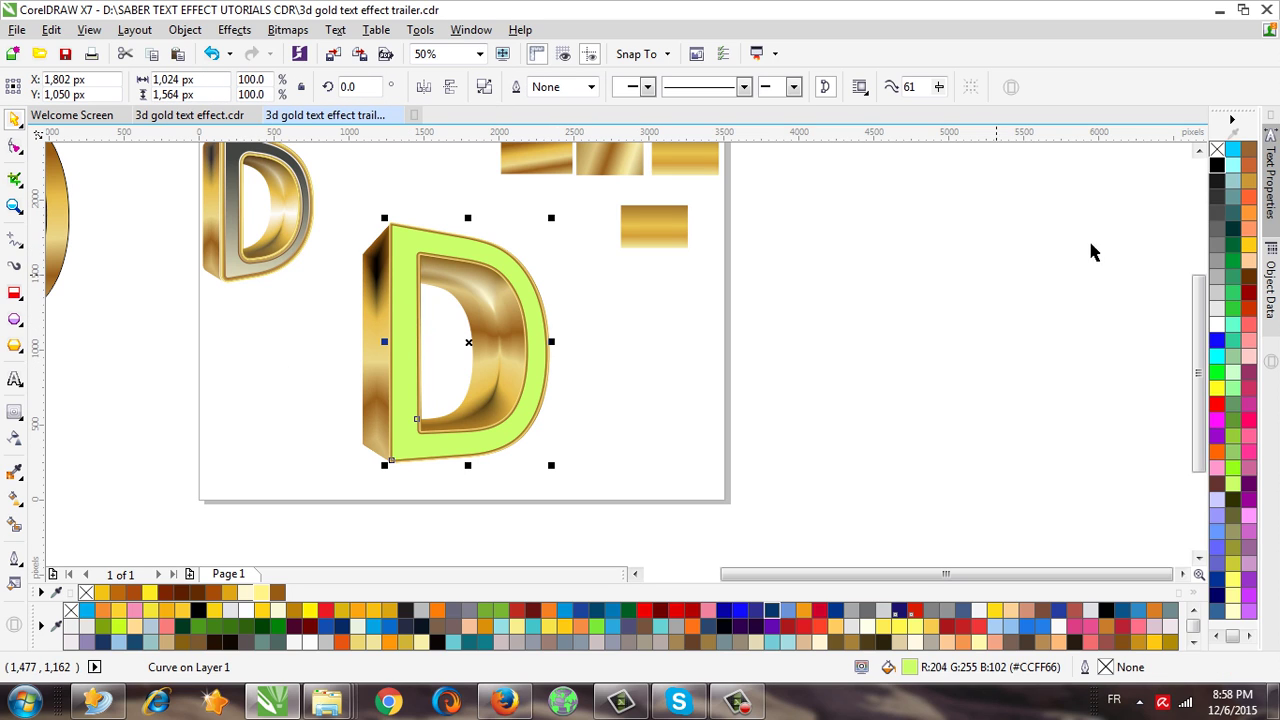
left_click(1217, 182)
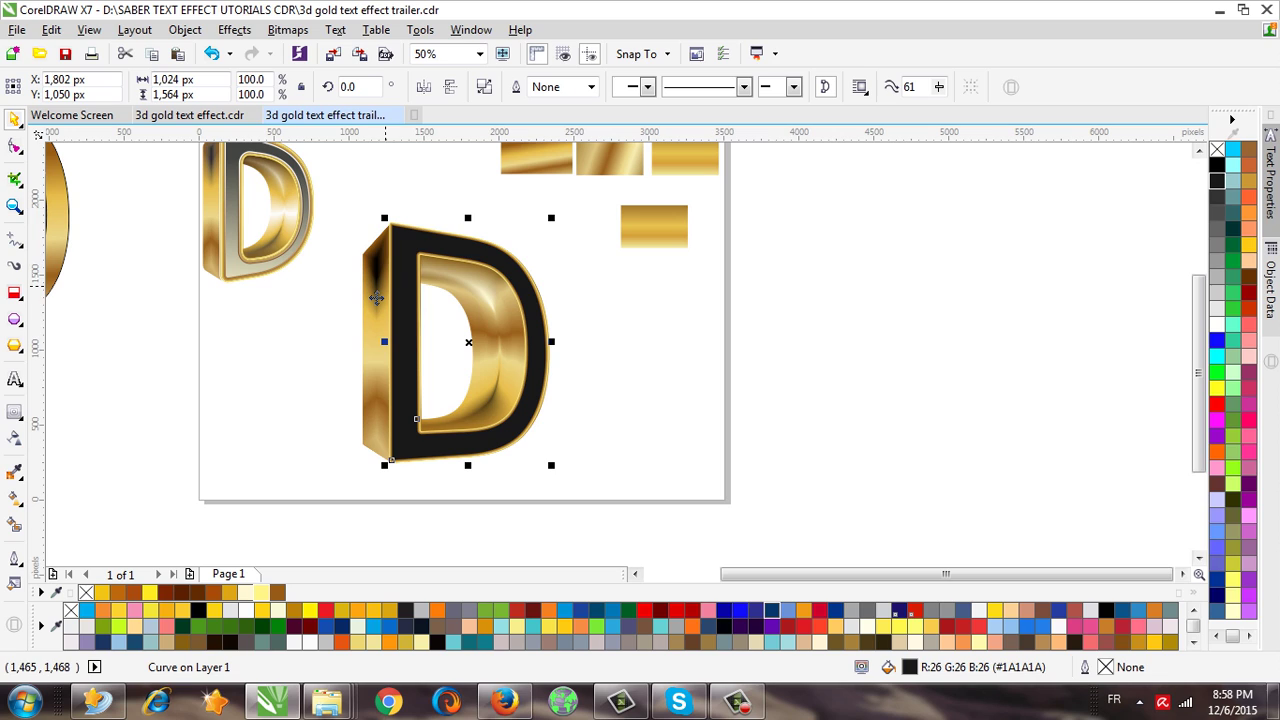
right_click(1217, 325)
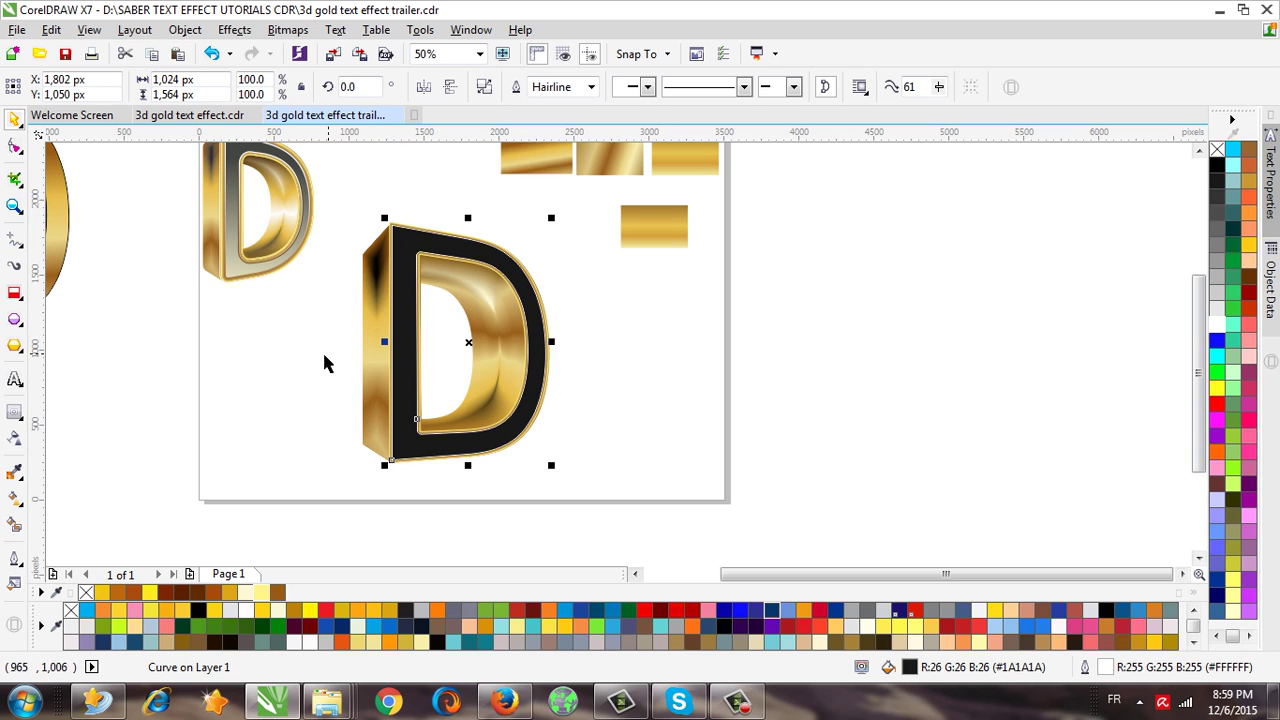
Drag a linear transparency on the black face from near the D's top to its bottom, fine-tuning both ends.
left_click(14, 438)
left_click_drag(454, 219, 442, 499)
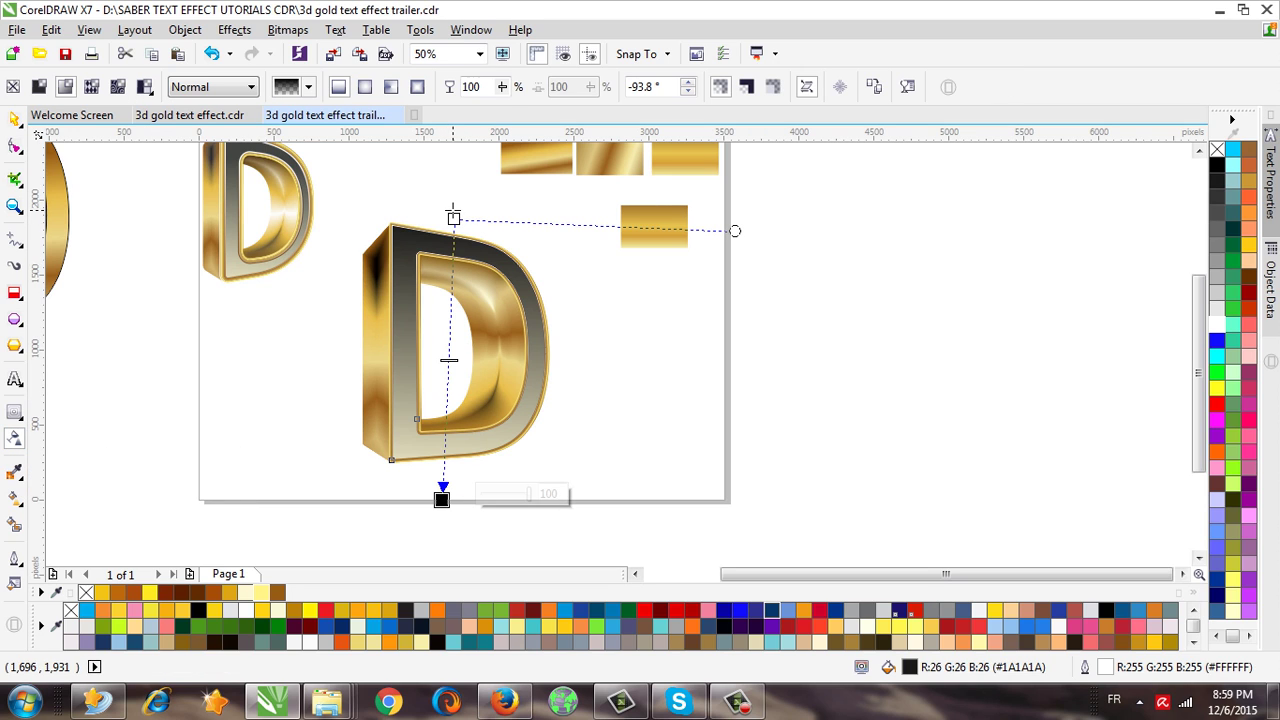
left_click_drag(454, 219, 460, 257)
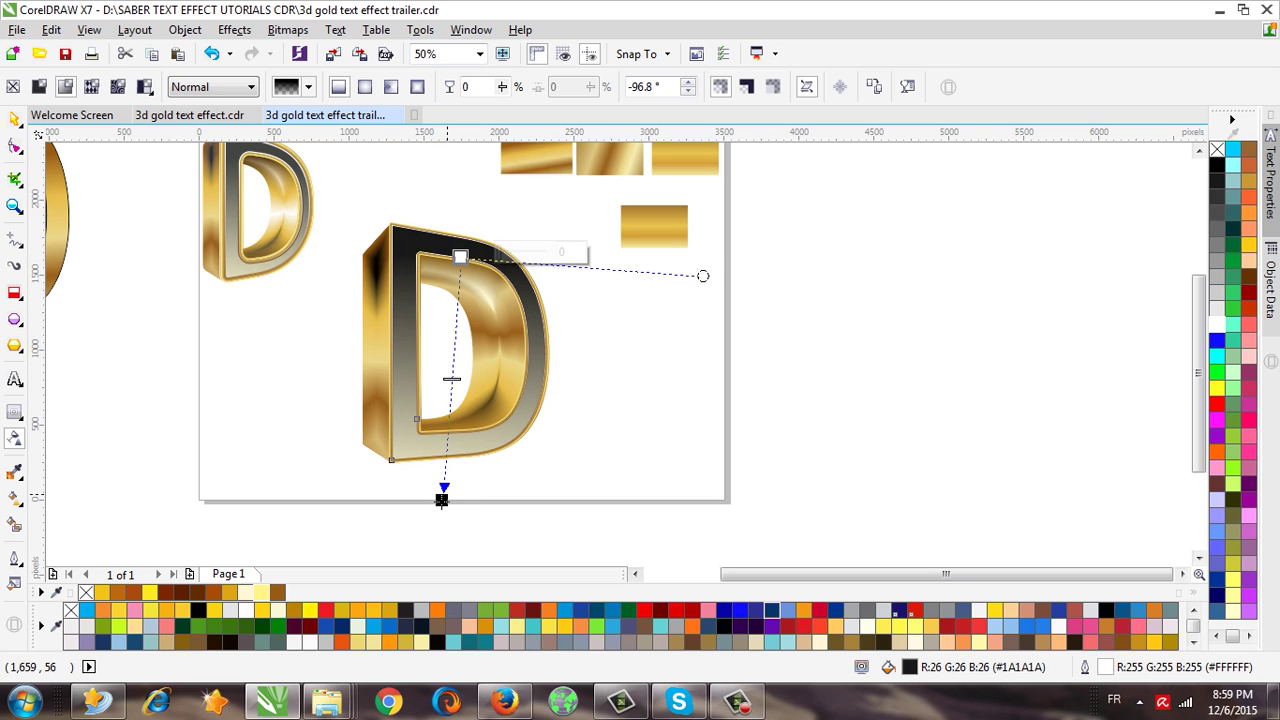
left_click_drag(442, 499, 446, 543)
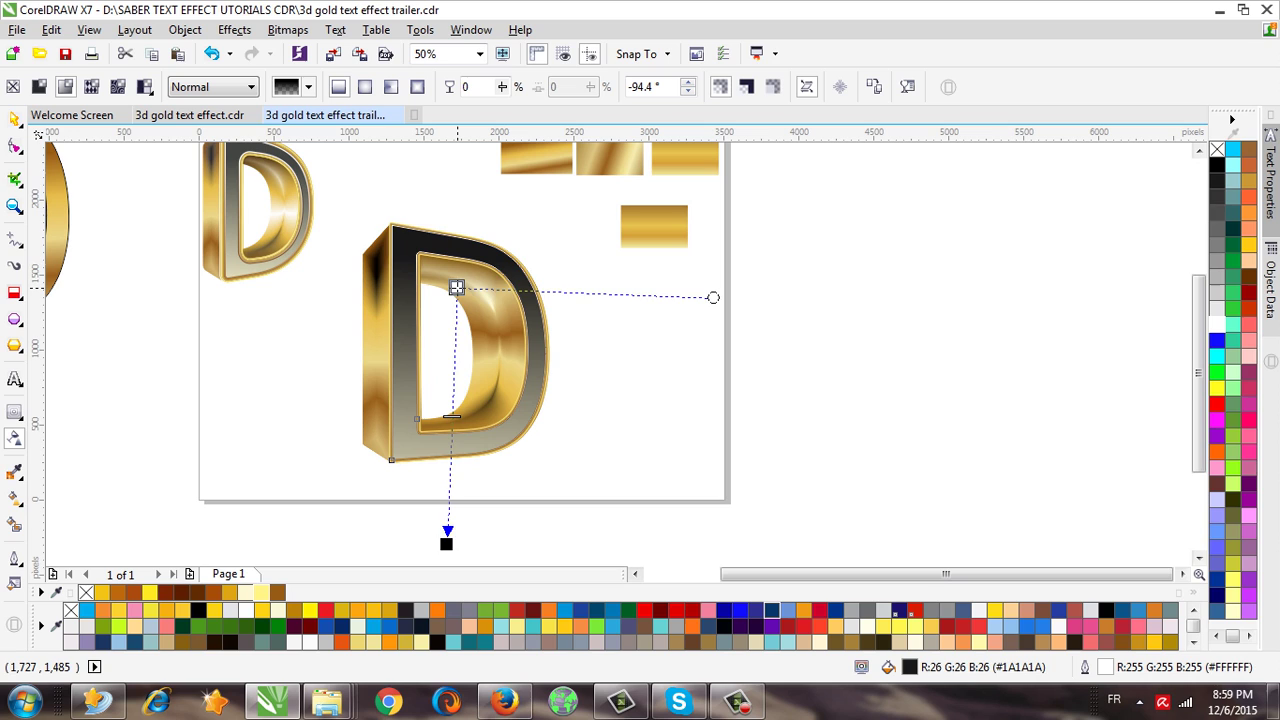
left_click_drag(456, 287, 460, 263)
left_click_drag(440, 493, 397, 500)
left_click_drag(457, 277, 460, 262)
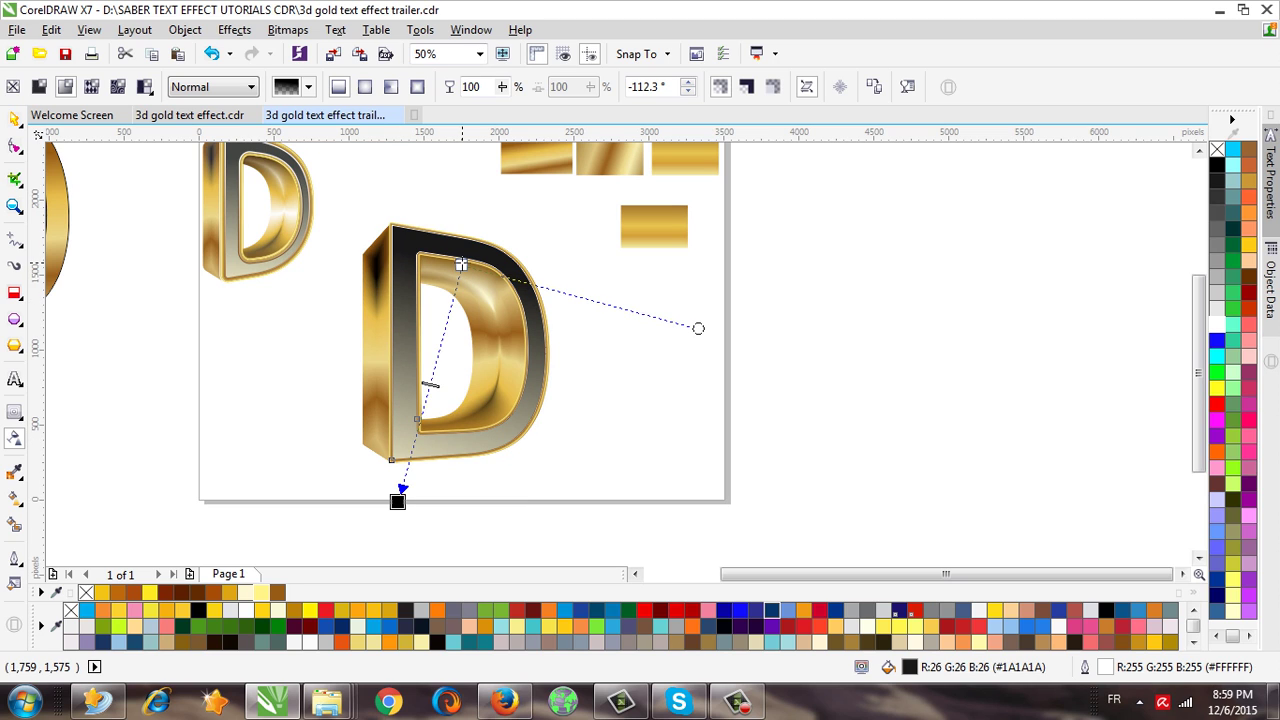
Select the black front face and set its outline to 1 px, then 2 px.
left_click(5, 118)
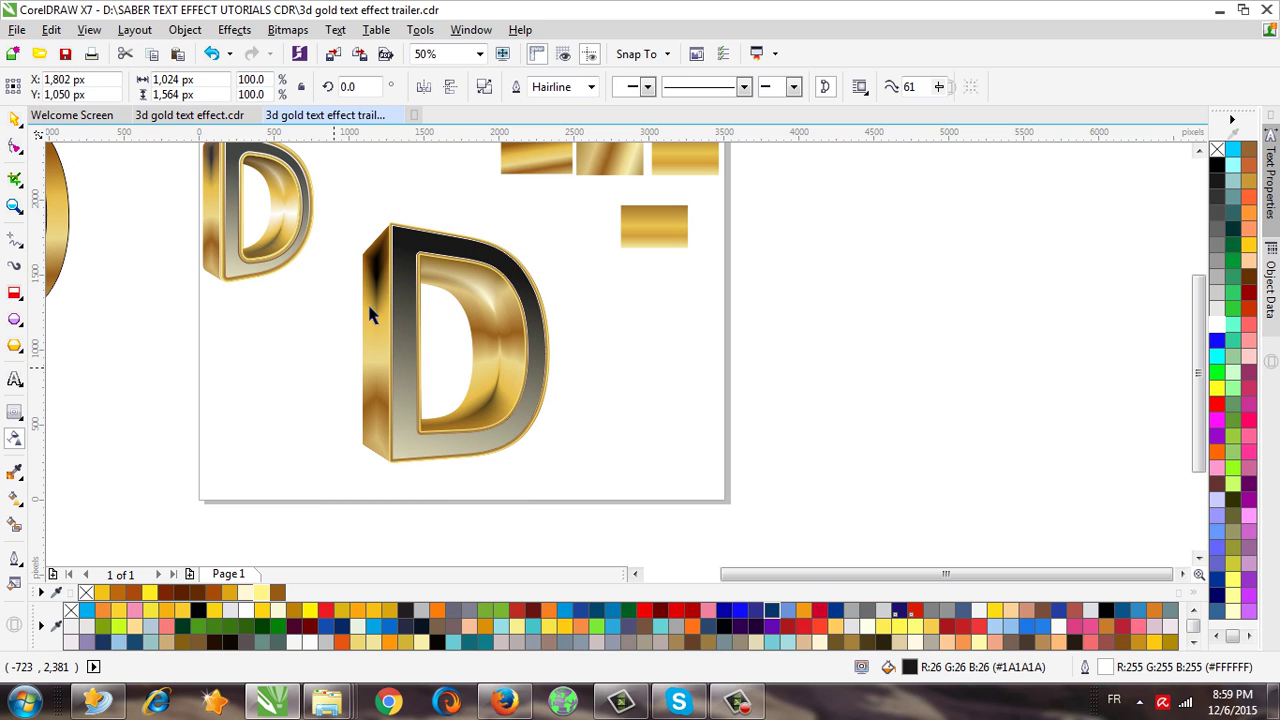
left_click(394, 208)
scroll(395, 241, "up", 2)
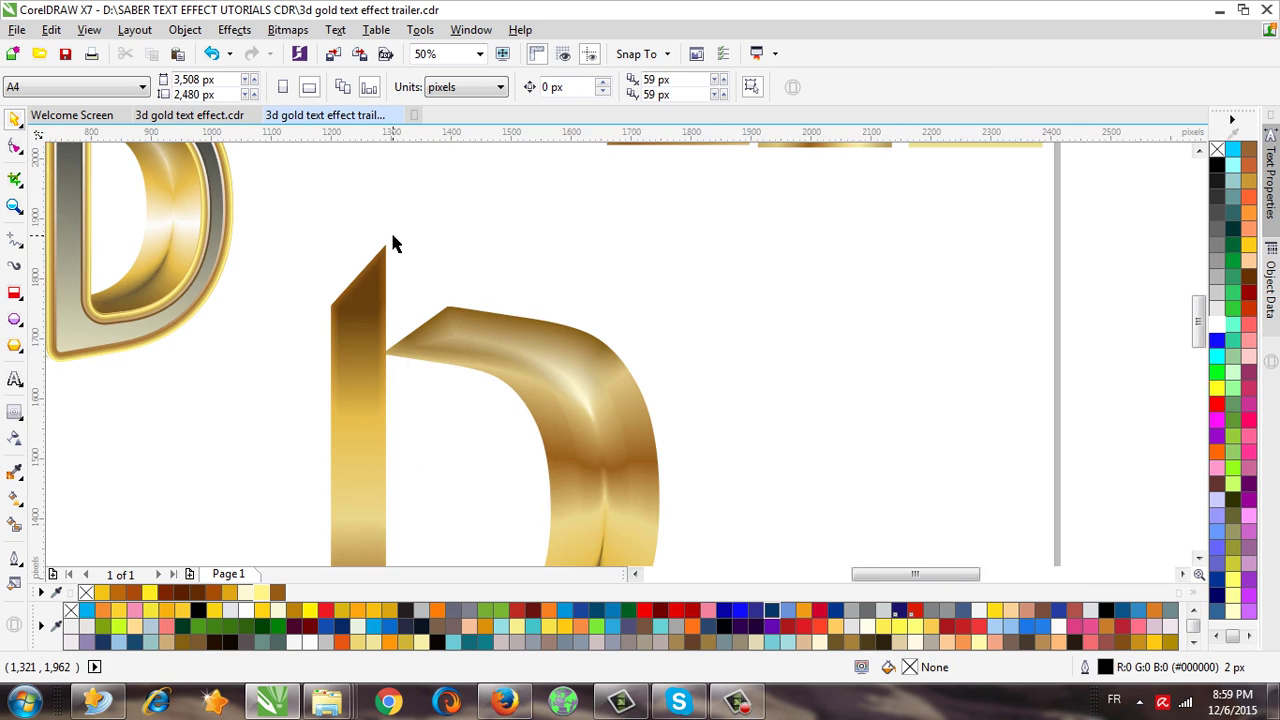
scroll(440, 312, "up", 1)
left_click(443, 300)
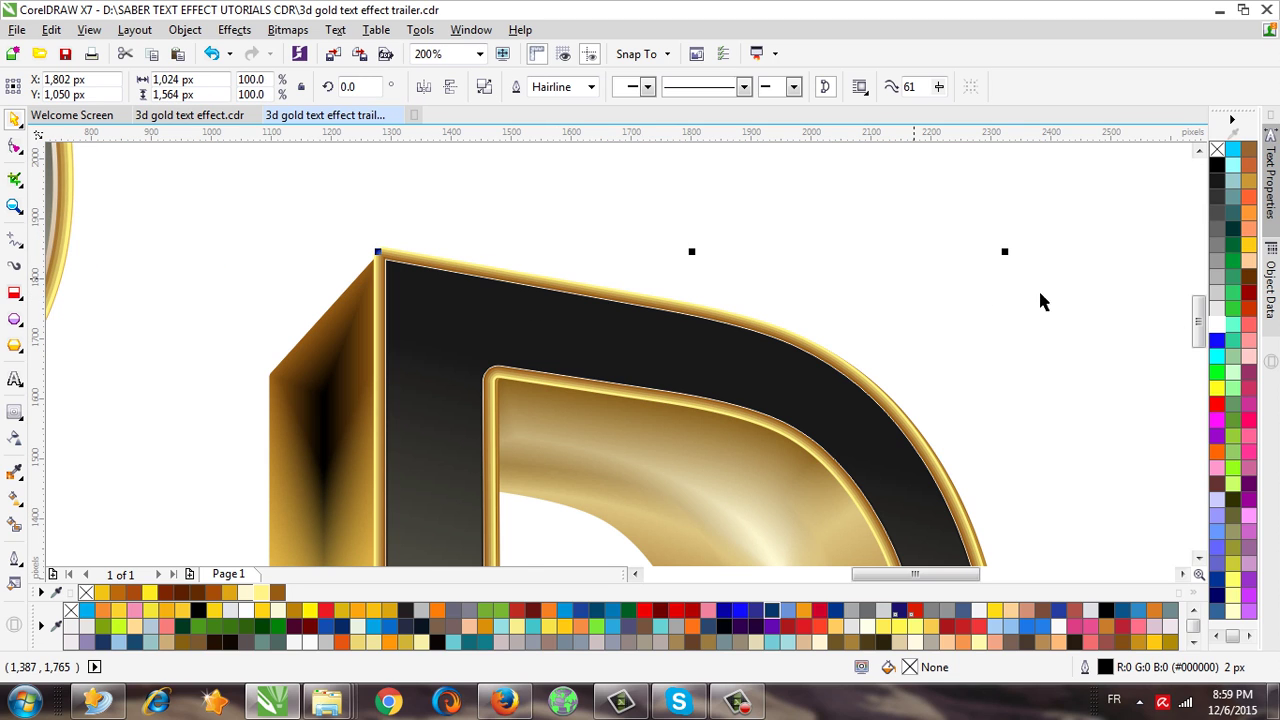
left_click(591, 87)
left_click(548, 136)
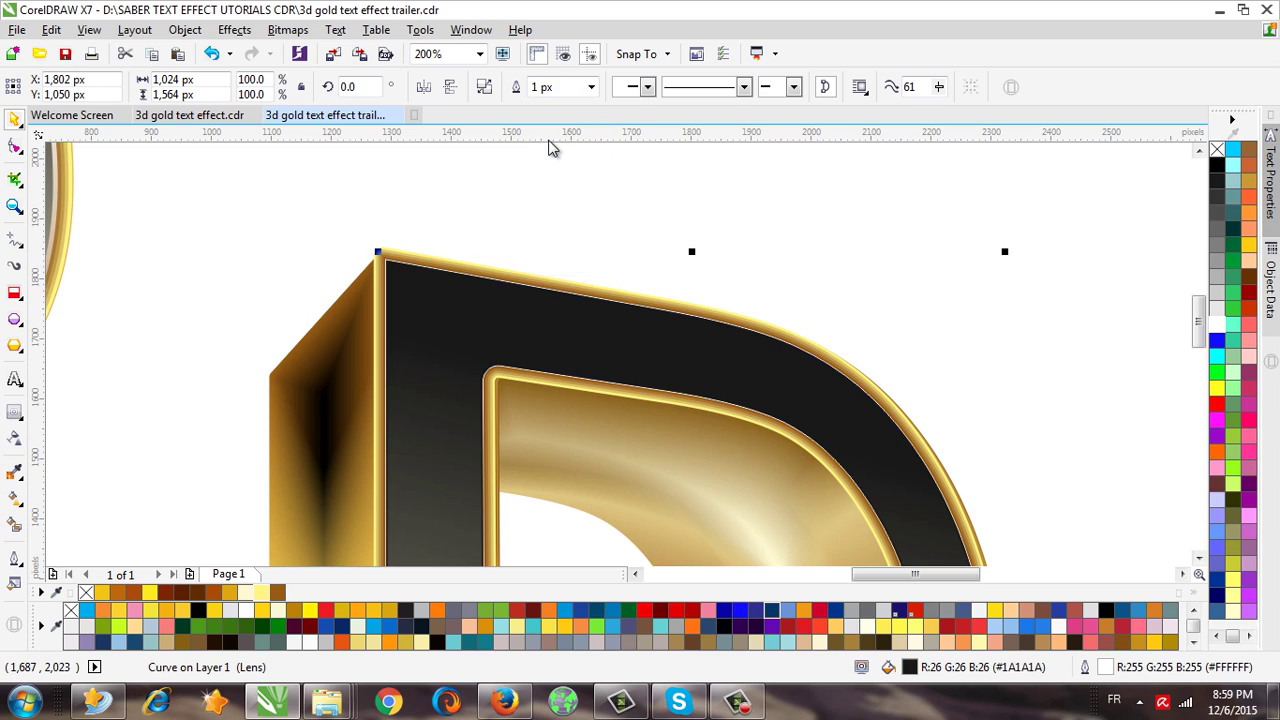
left_click(591, 87)
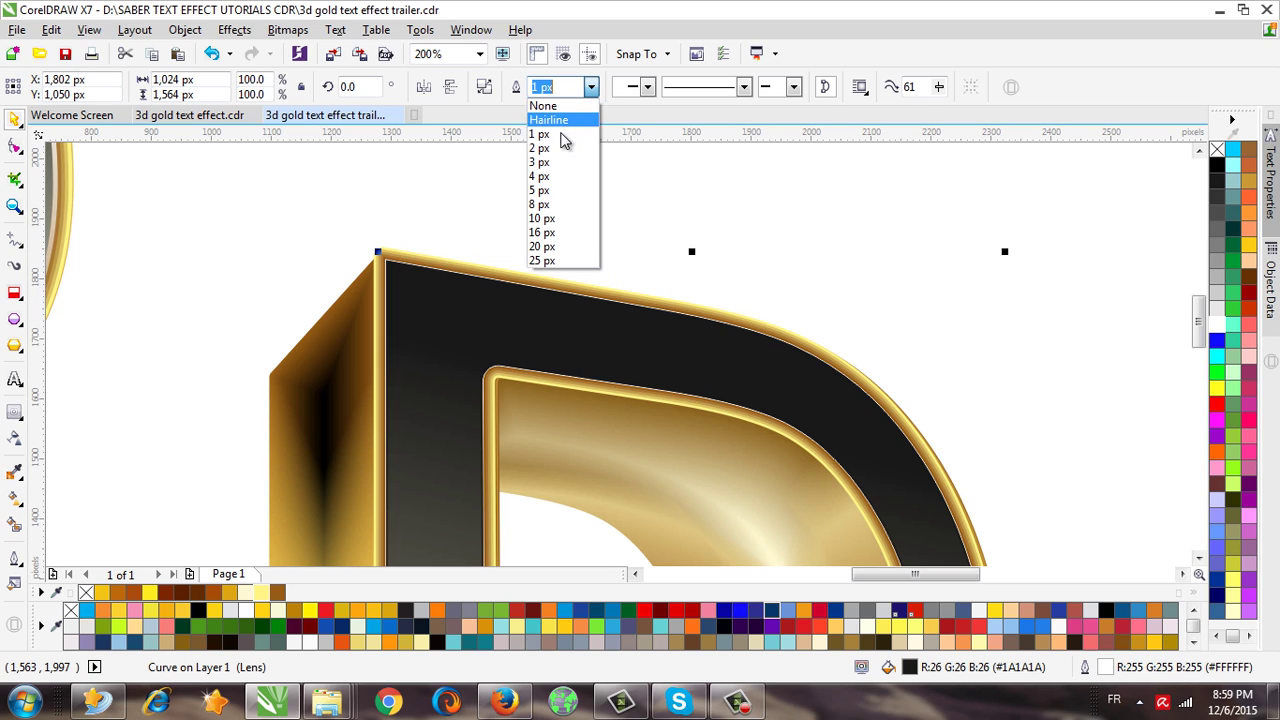
left_click(556, 149)
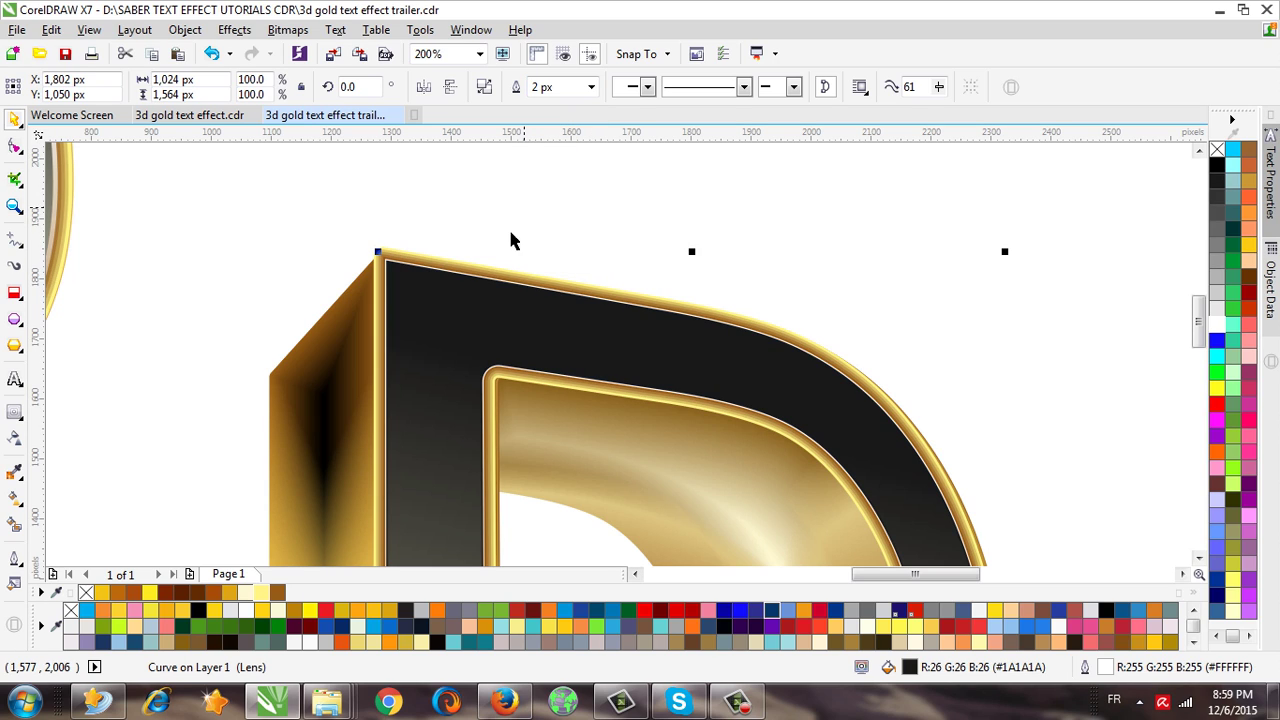
Reselect the dark face and raise its outline width to 3 px.
key("Escape")
left_click(491, 306)
left_click(591, 87)
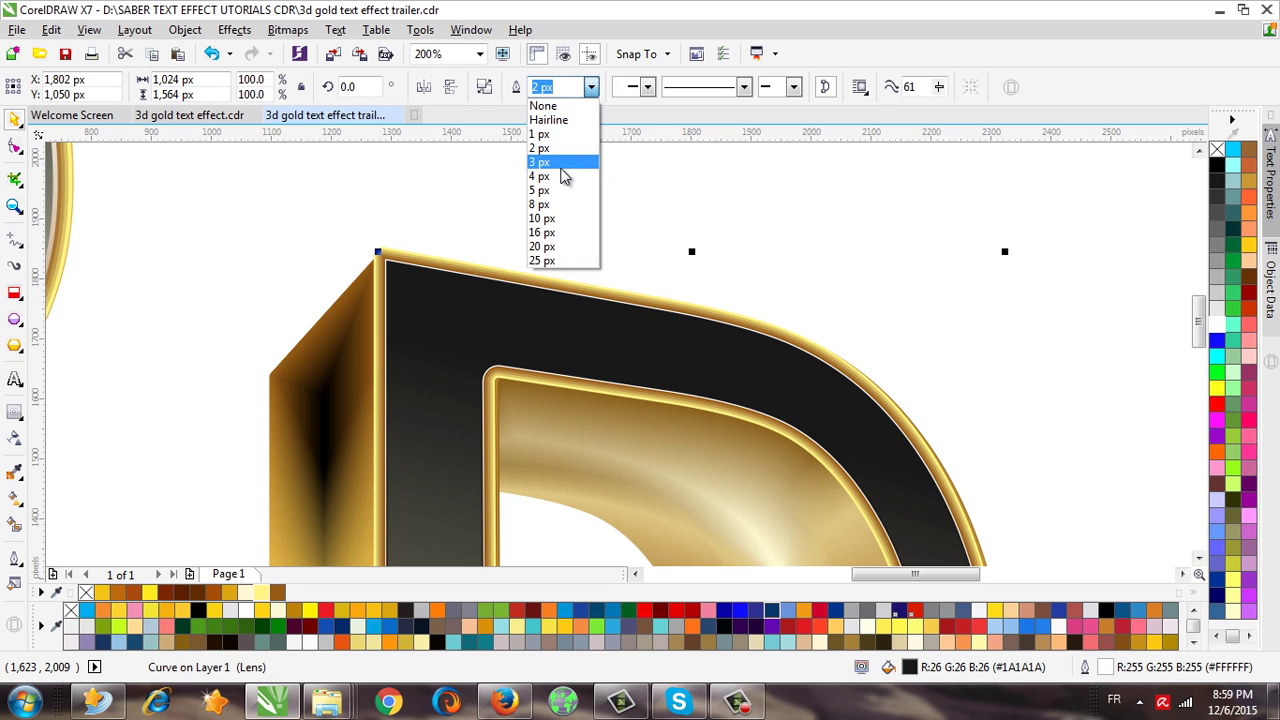
left_click(557, 163)
left_click(544, 201)
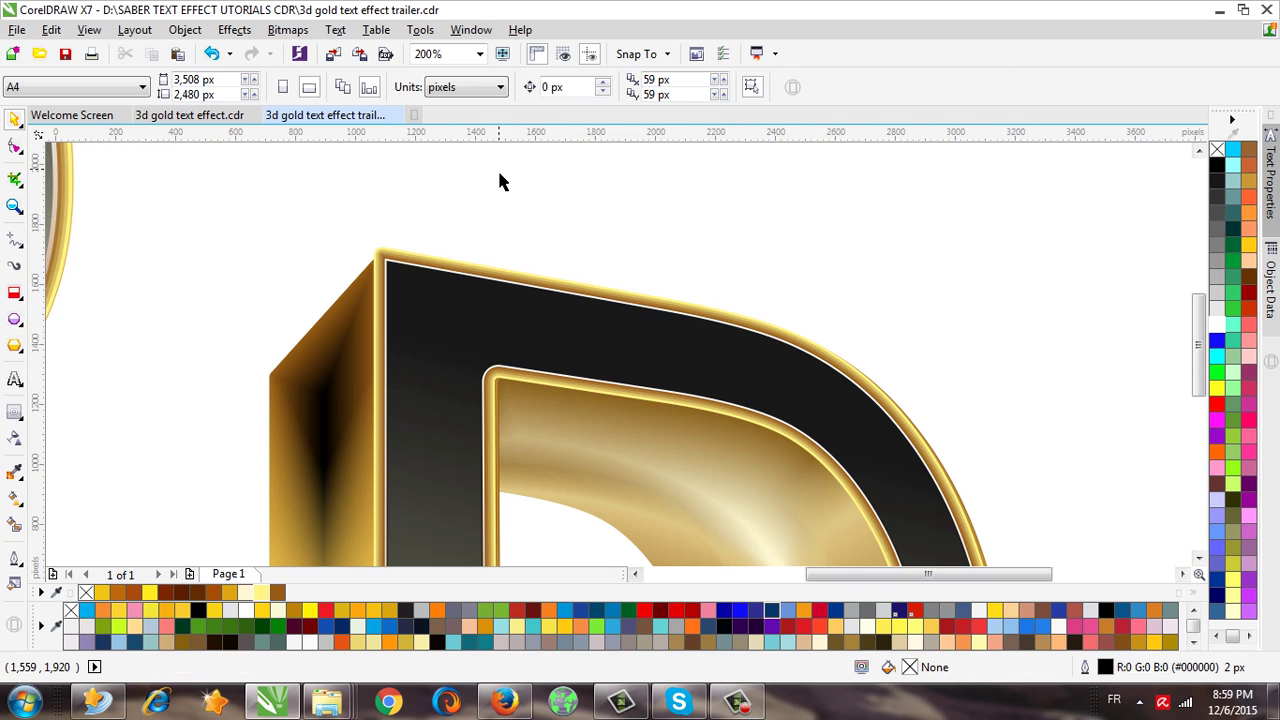
scroll(497, 169, "down", 1)
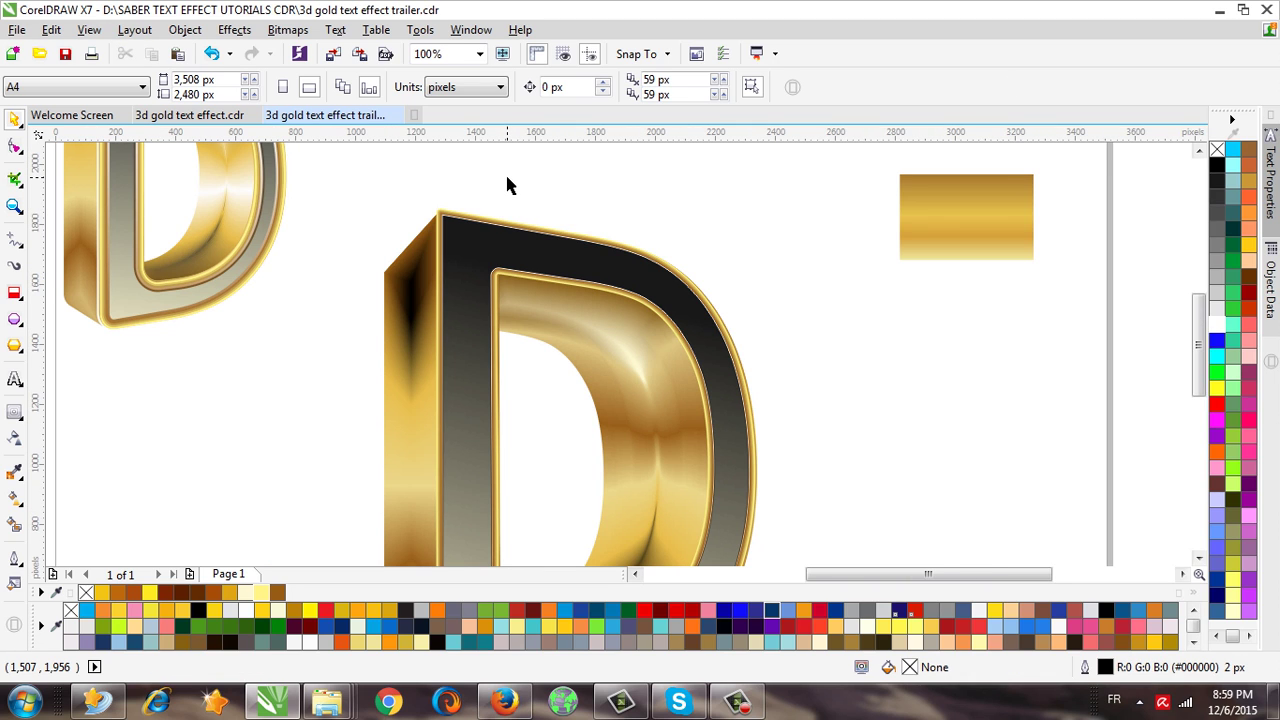
scroll(512, 182, "down", 1)
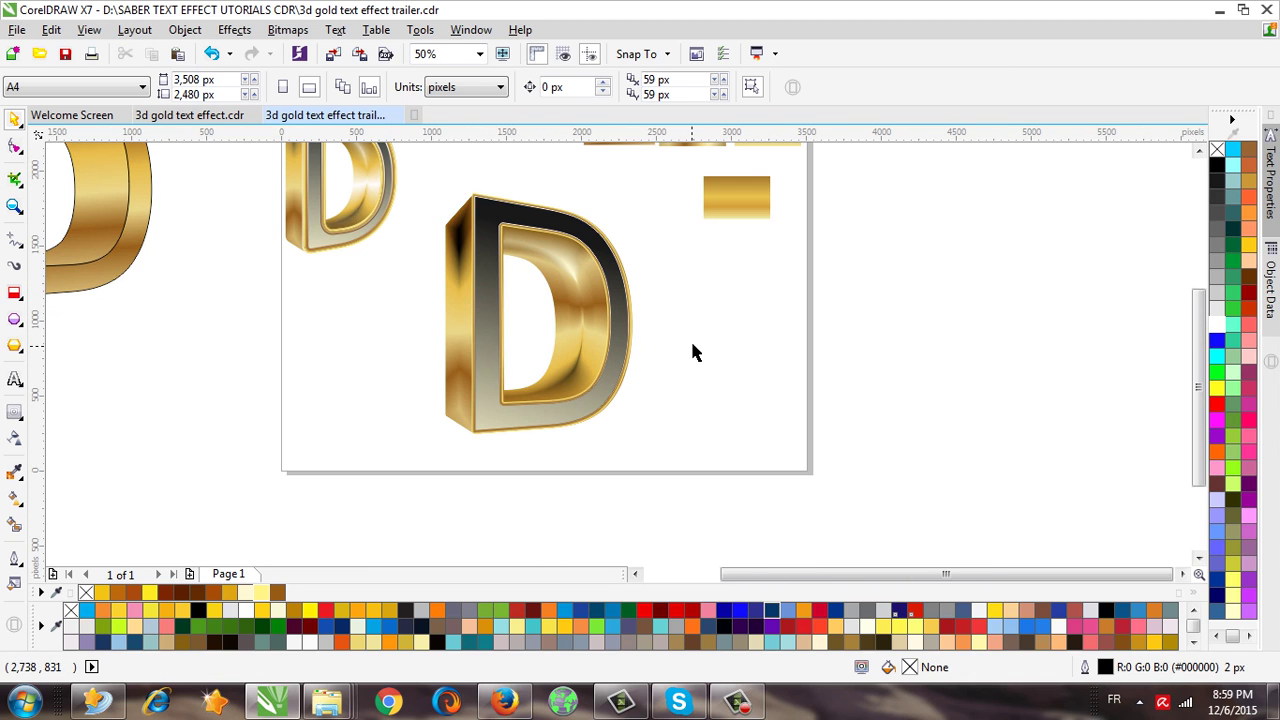
left_click_drag(413, 172, 688, 466)
left_click(1199, 151)
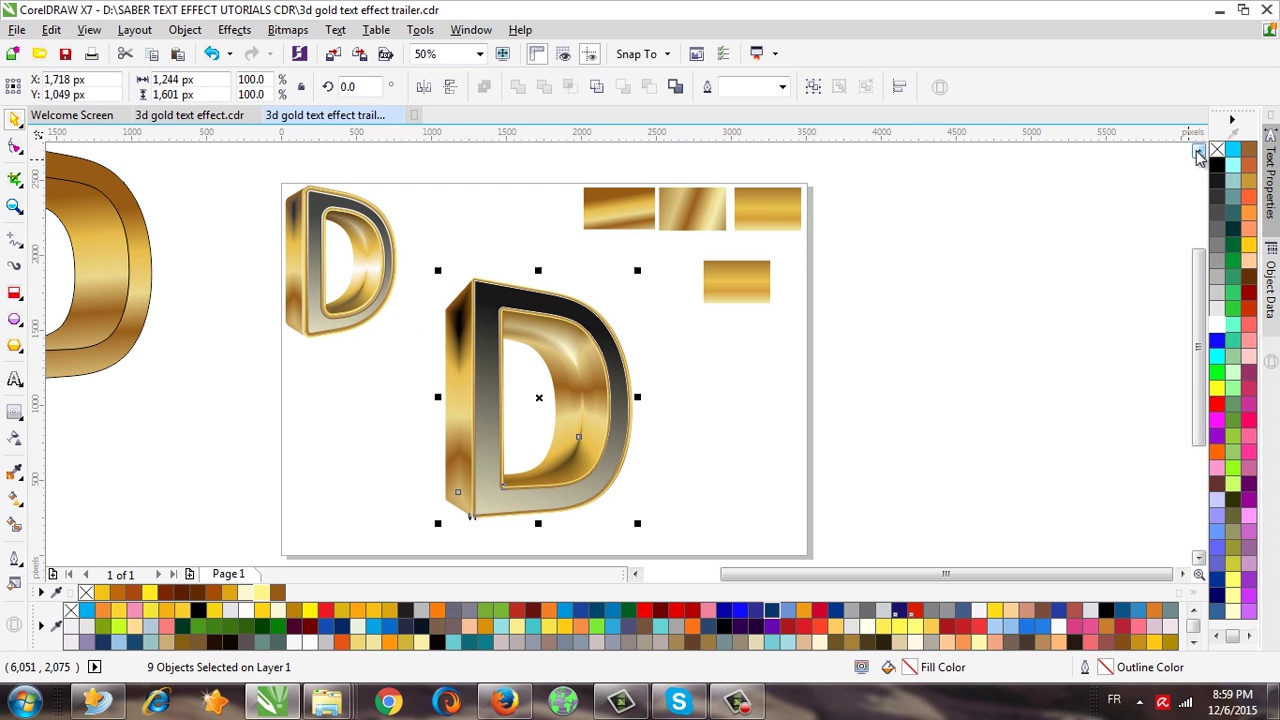
left_click(495, 250)
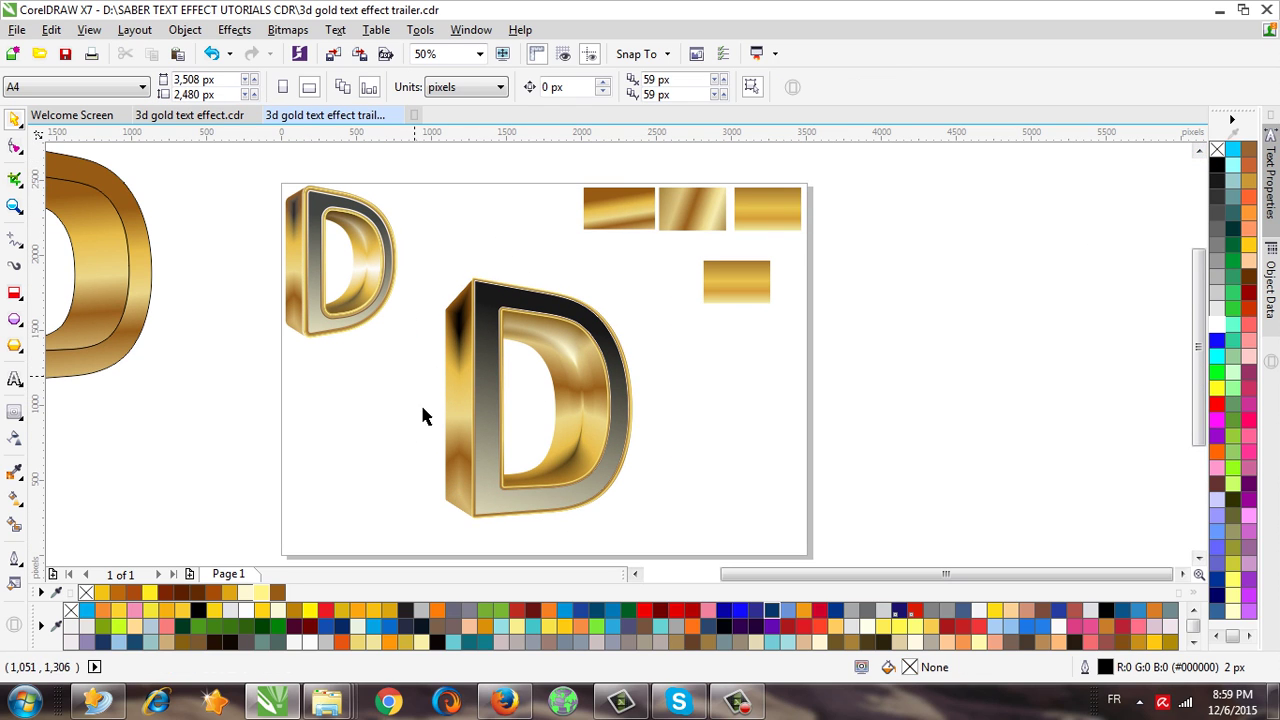